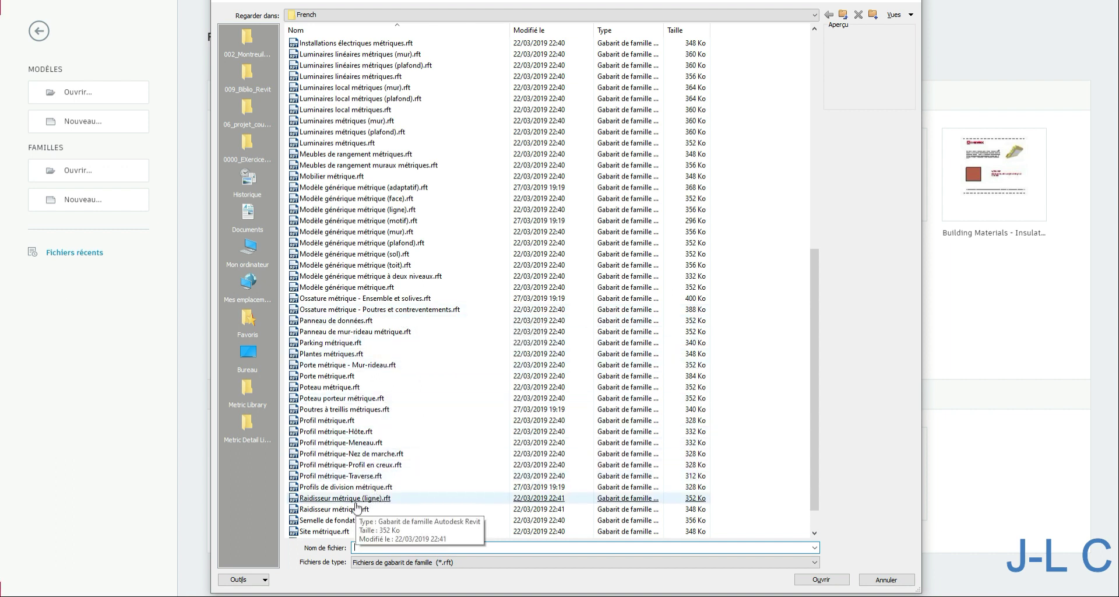
- Create a new family from the template Poutres à treillis métriques.rft
scroll(356, 506, "down", 1)
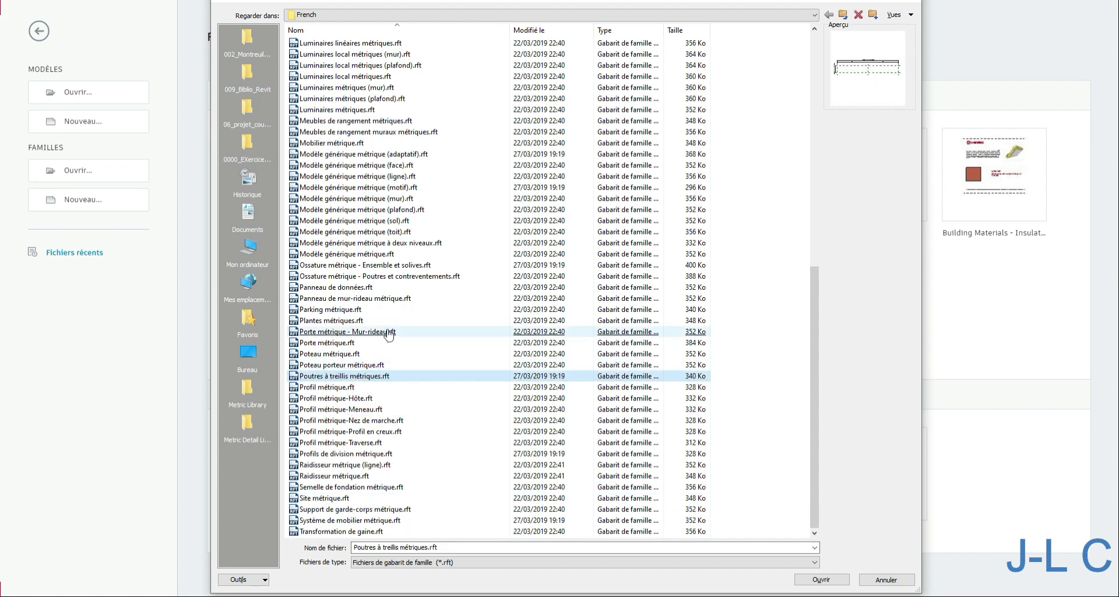
left_click(336, 376)
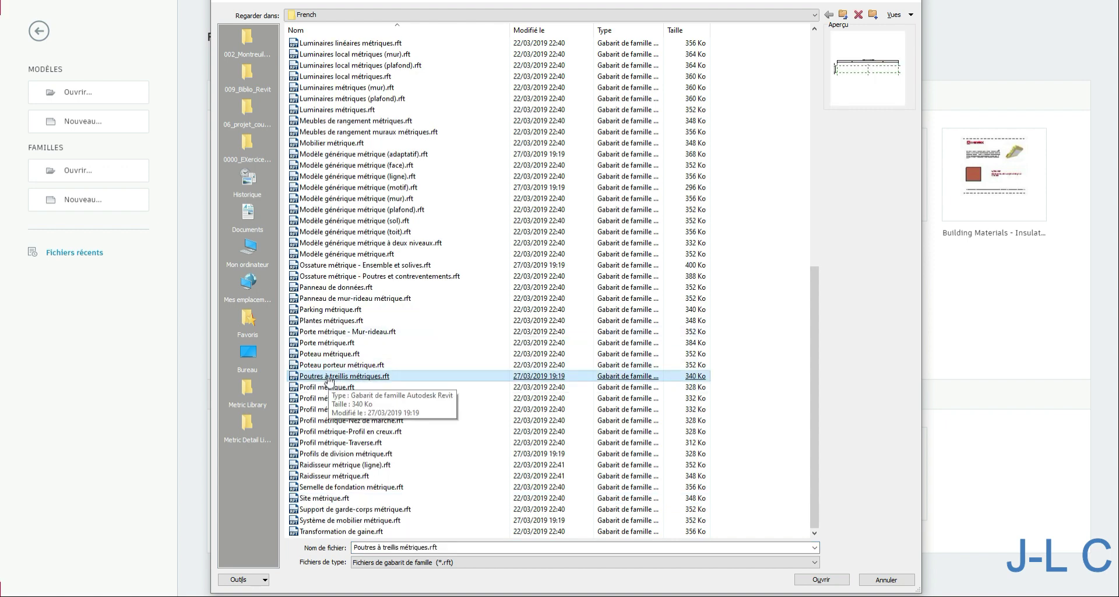
double_click(329, 378)
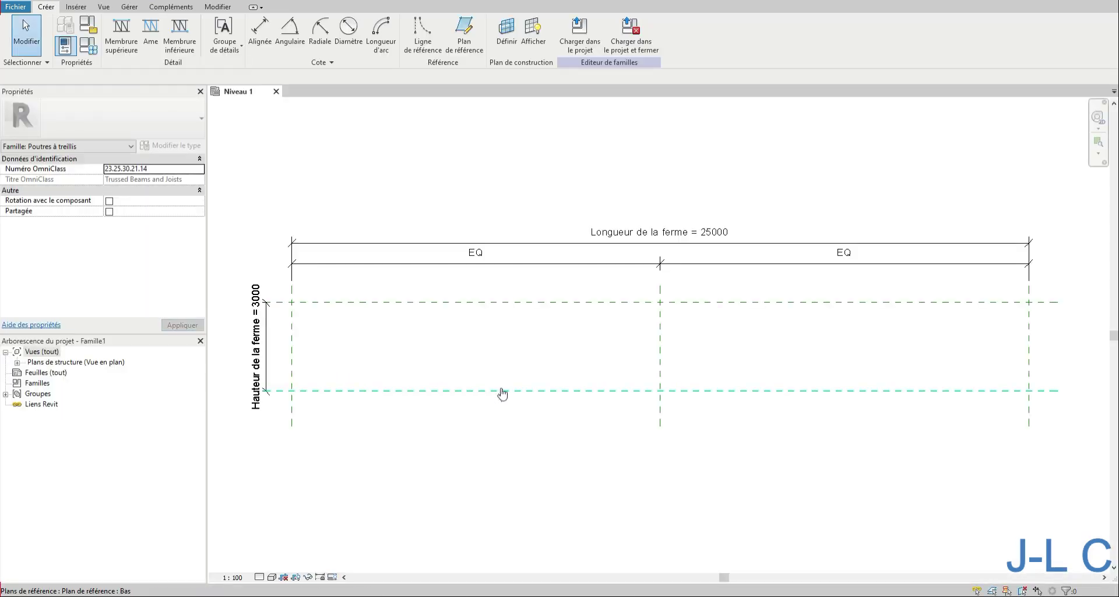
scroll(670, 423, "down", 2)
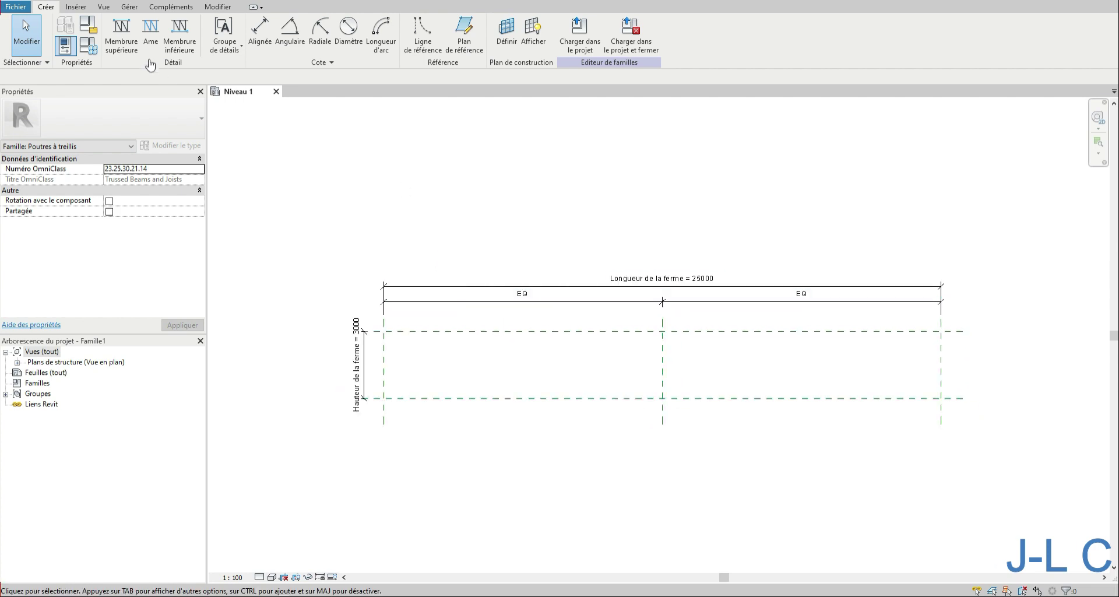
left_click(128, 52)
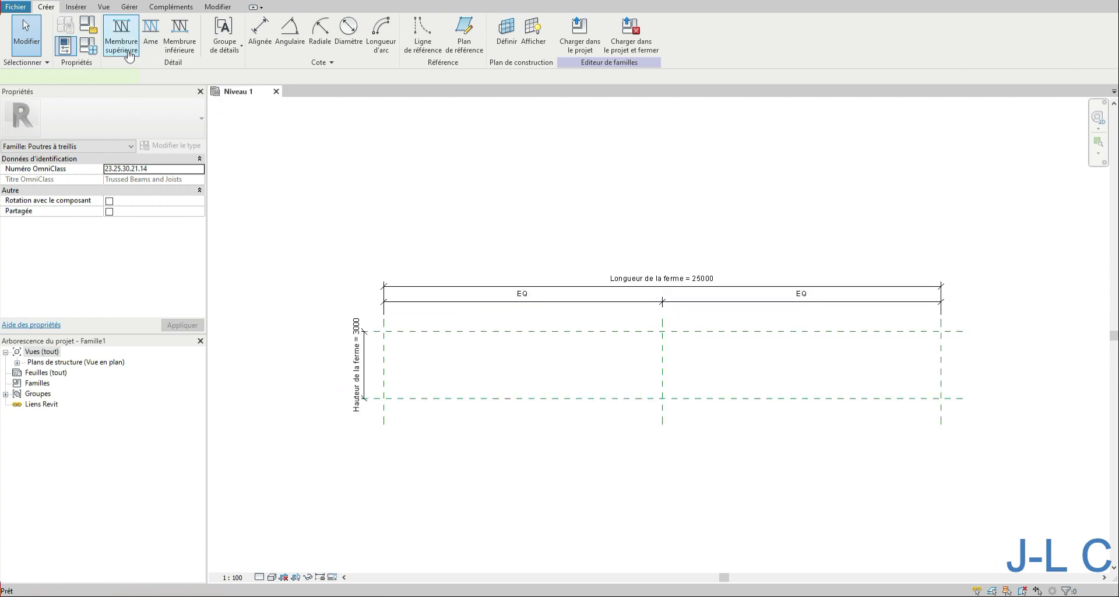
left_click(383, 331)
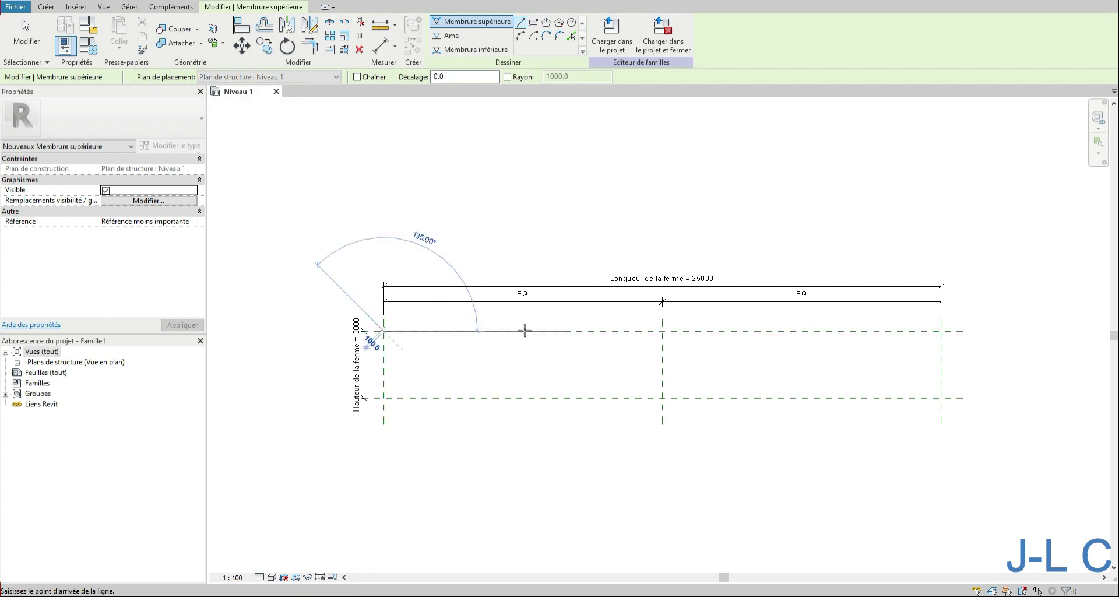
left_click(941, 331)
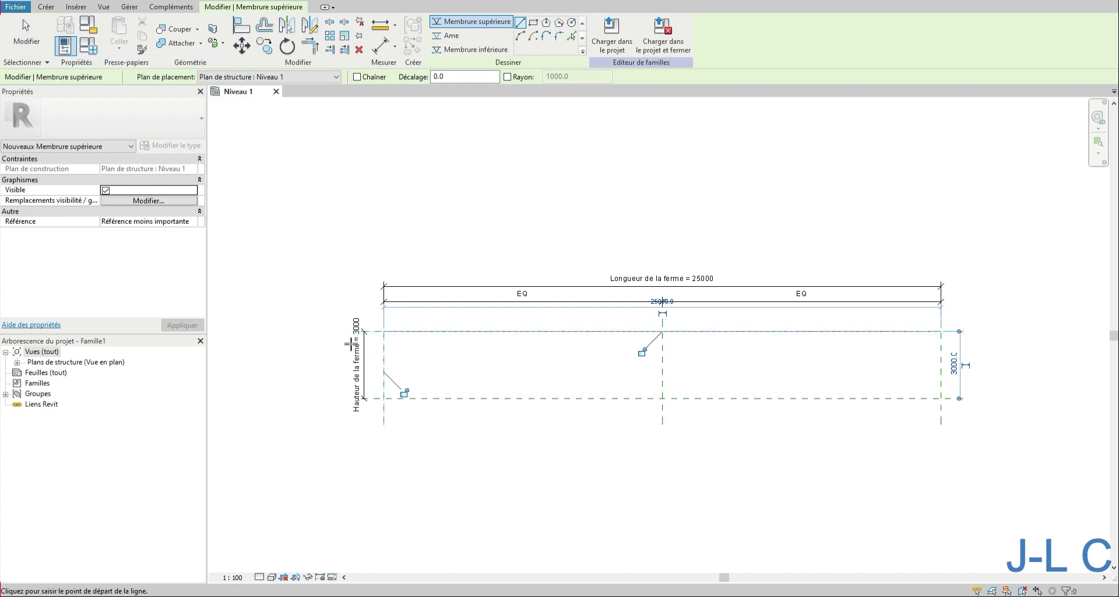
left_click(26, 43)
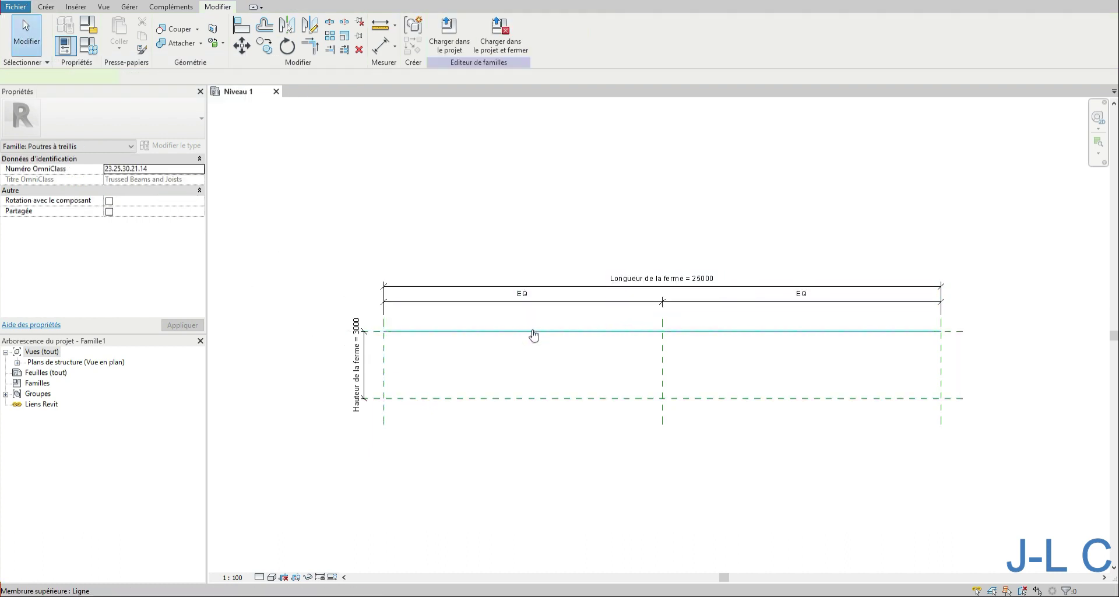
left_click(533, 332)
key("Delete")
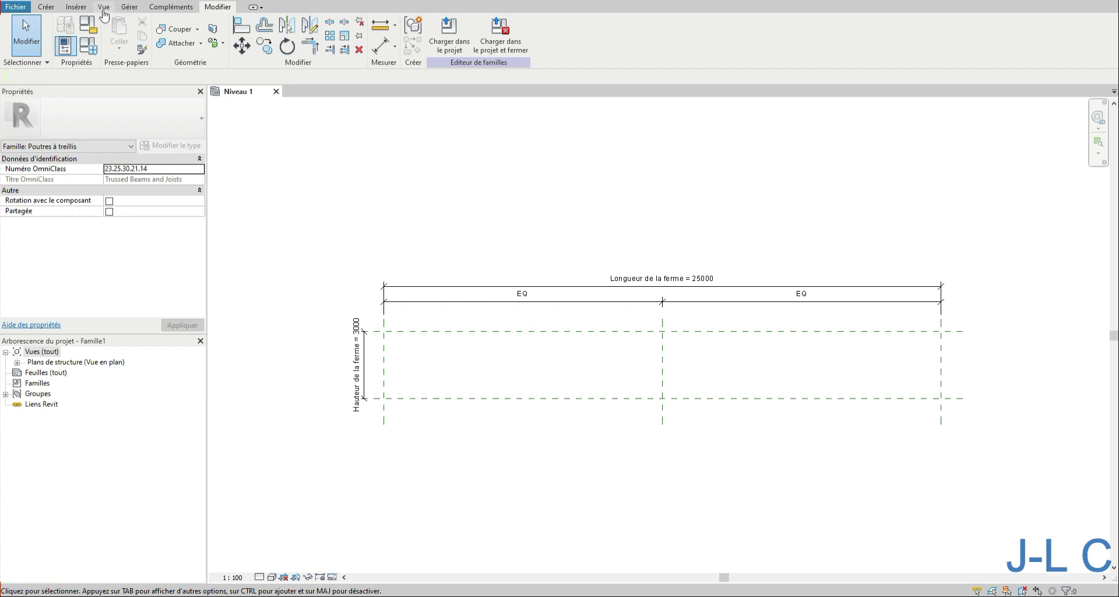
- Draw two sloping top chord lines joining the lower corner intersections of the reference planes to the apex on the centre plane
left_click(46, 7)
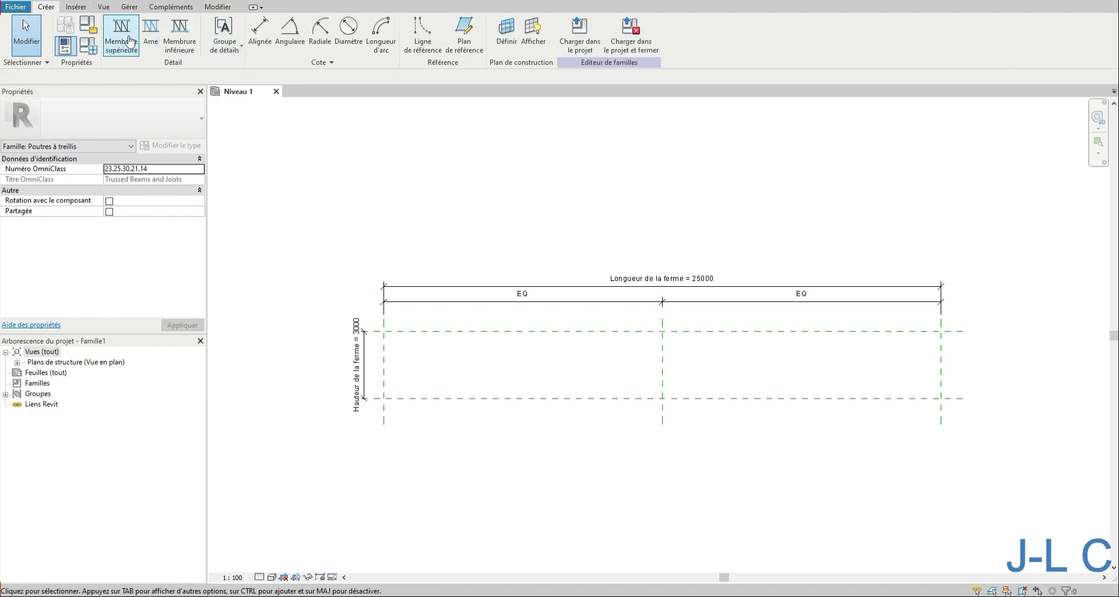
left_click(122, 35)
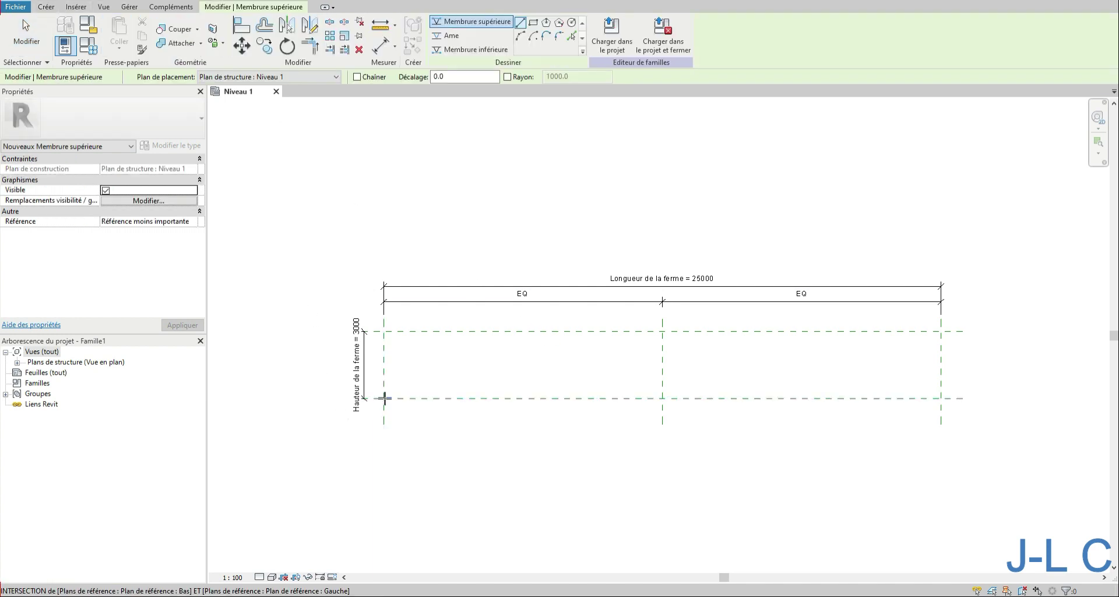
left_click(384, 399)
left_click(663, 331)
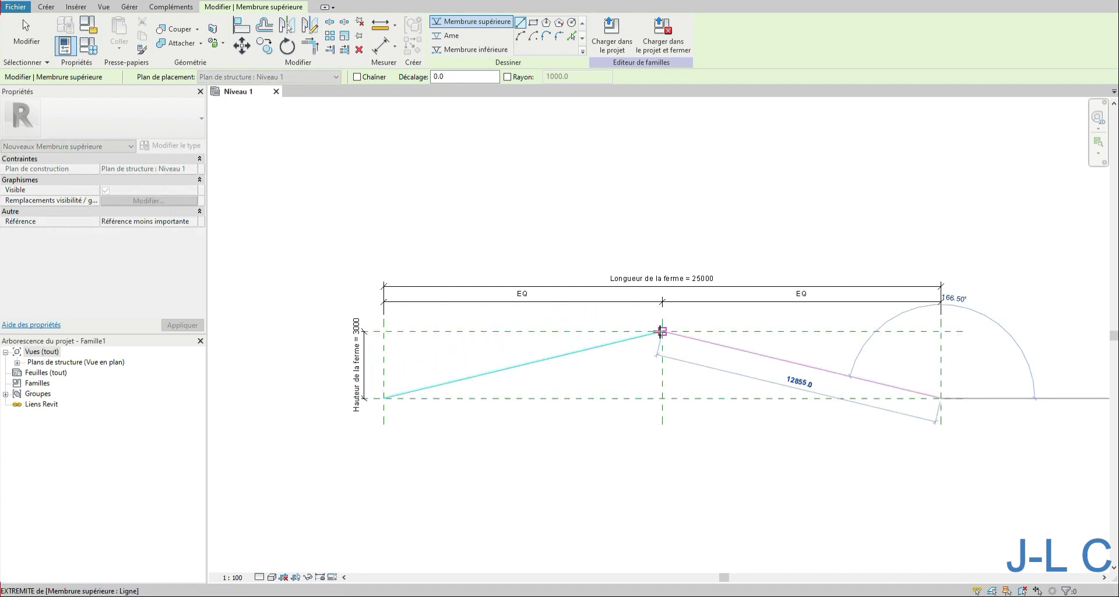
left_click(941, 399)
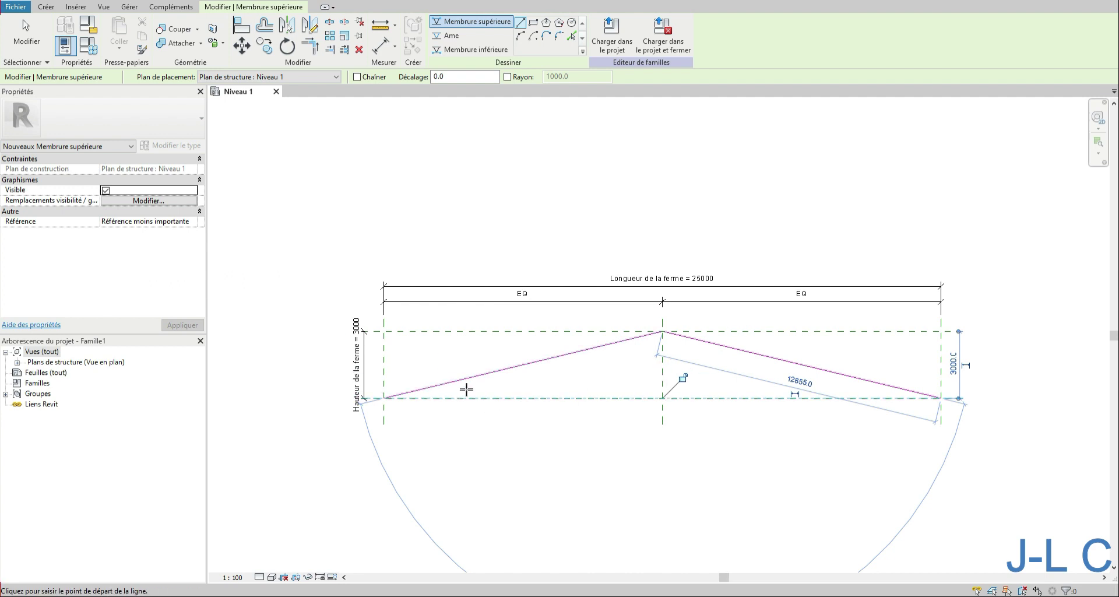
- Draw a horizontal bottom chord line about 12500 mm long between the two sloping top chords at mid-height
left_click(46, 7)
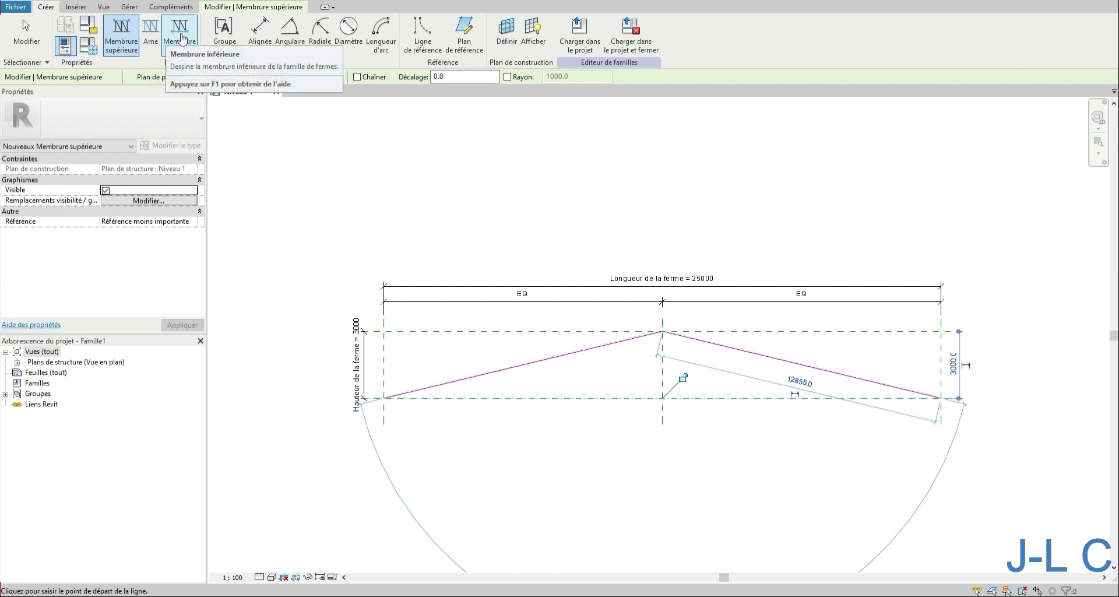
left_click(181, 38)
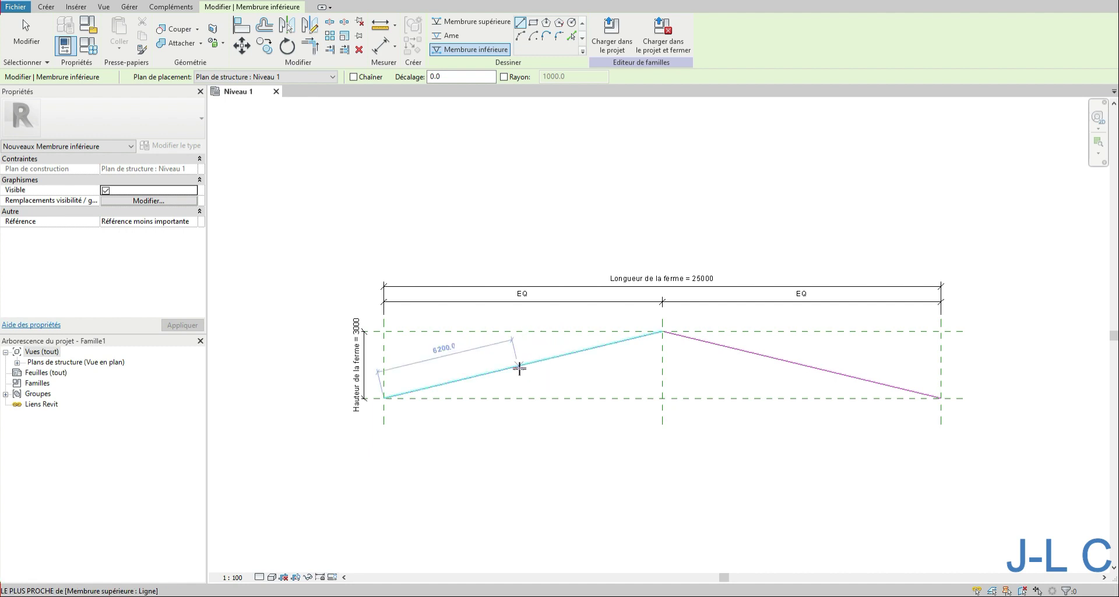
left_click(523, 365)
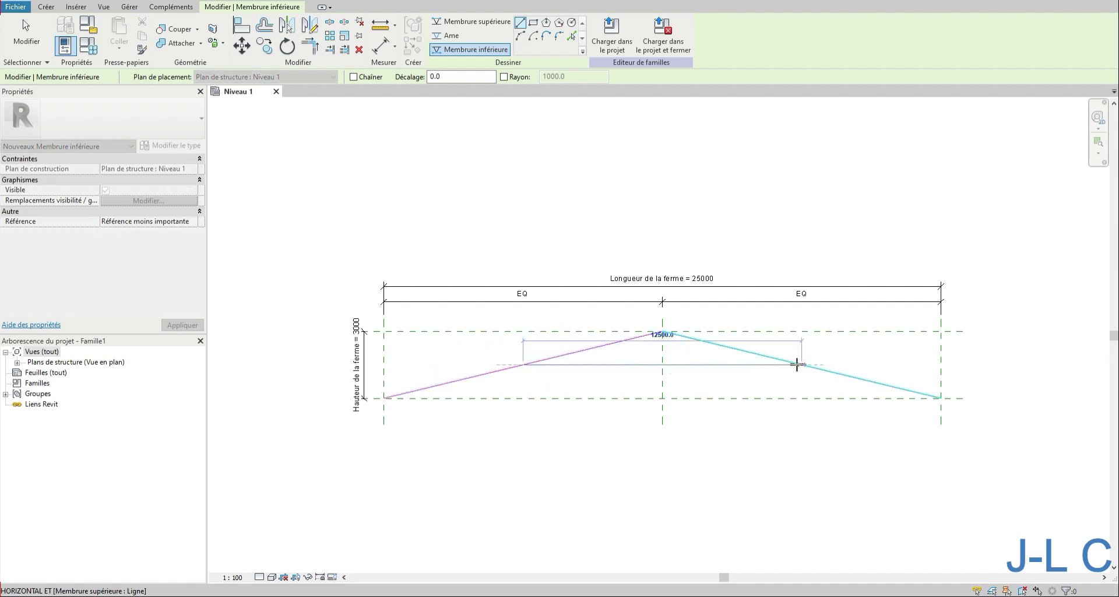
left_click(800, 364)
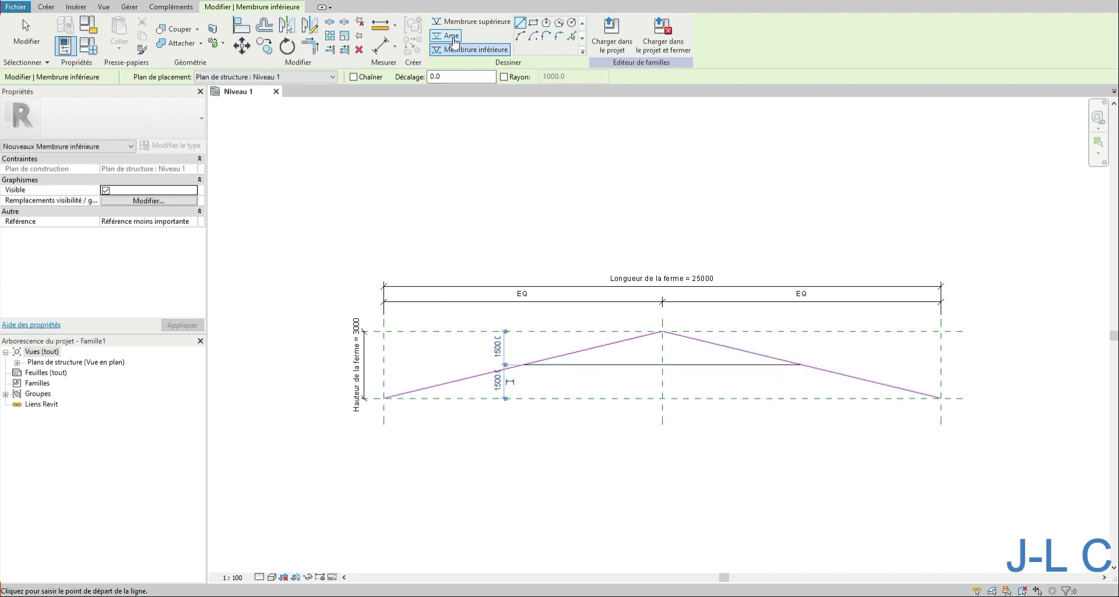
- Draw a vertical web line (Ame) from the middle of the bottom chord up to the truss apex
left_click(449, 35)
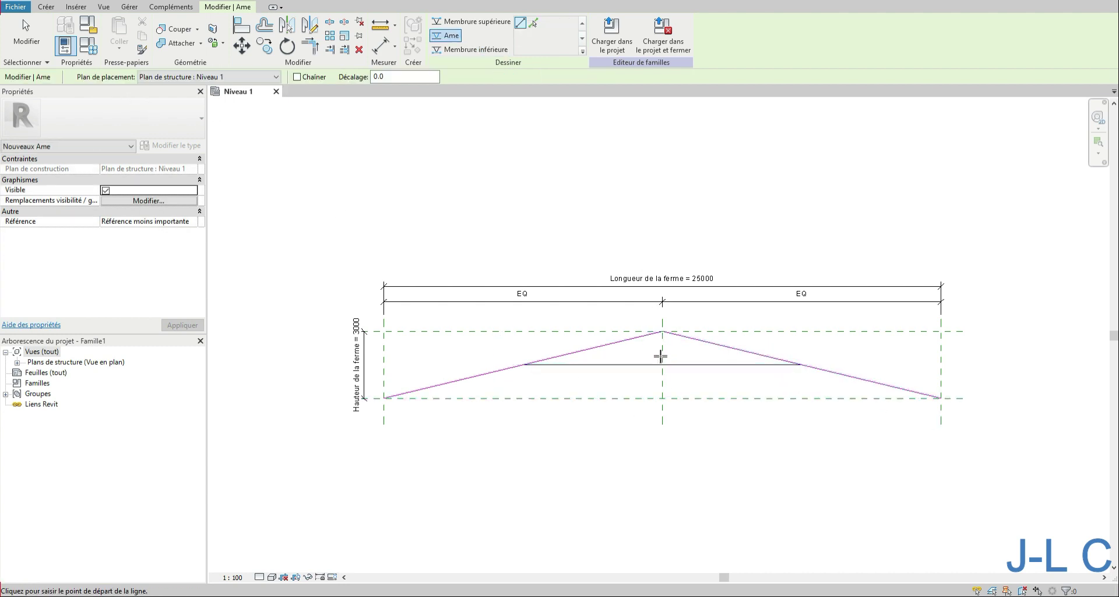
left_click(662, 364)
left_click(663, 331)
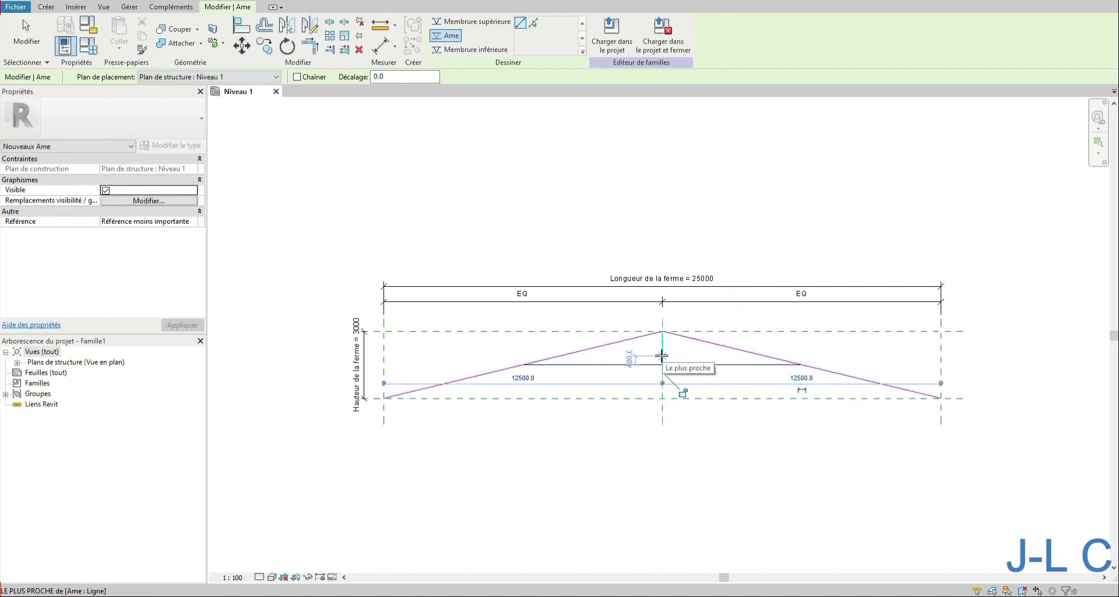
- Draw two diagonal web lines from one point on the central vertical web out to the left and right top chords
left_click(663, 354)
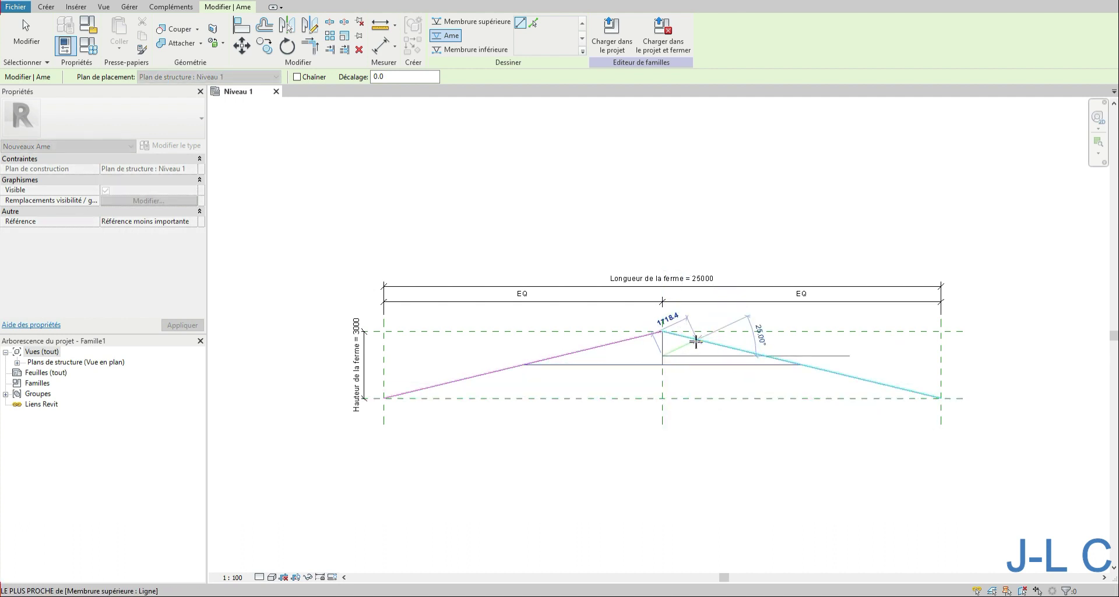
left_click(696, 340)
scroll(663, 361, "up", 4)
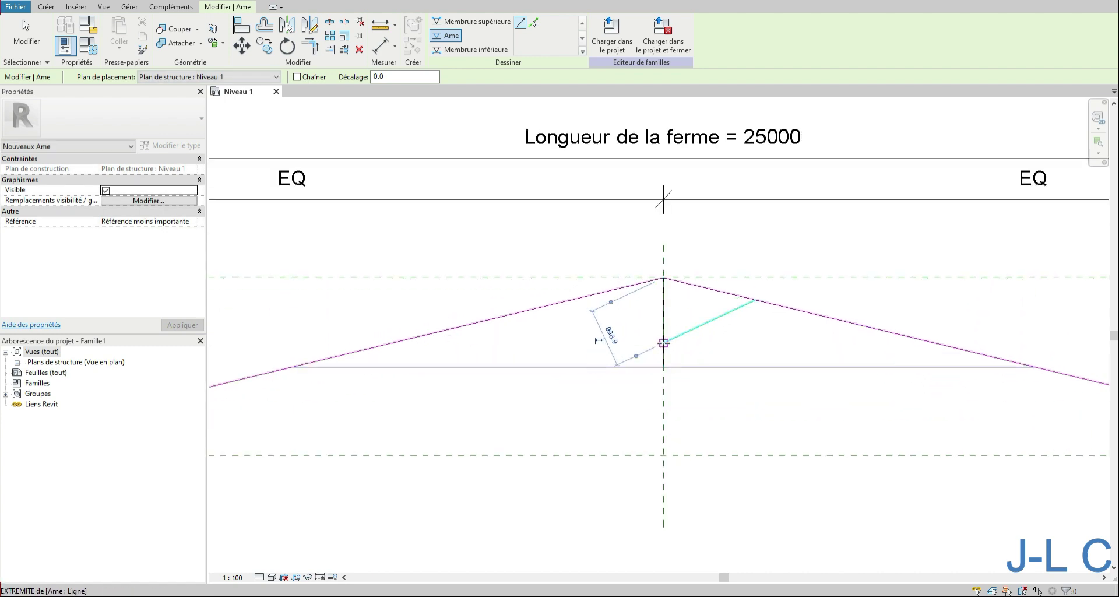
left_click(663, 342)
left_click(590, 298)
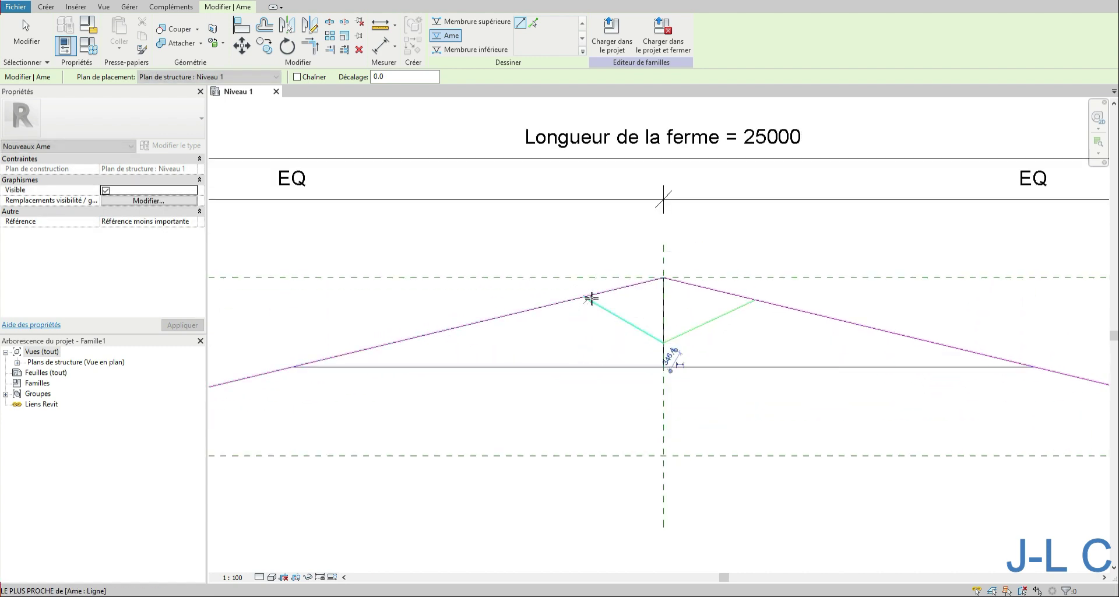
key("Escape")
key("Escape")
- At the truss's left end, draw a vertical web about 700 mm tall below the top chord and a horizontal web about 3300 mm along the base plane
scroll(663, 355, "down", 4)
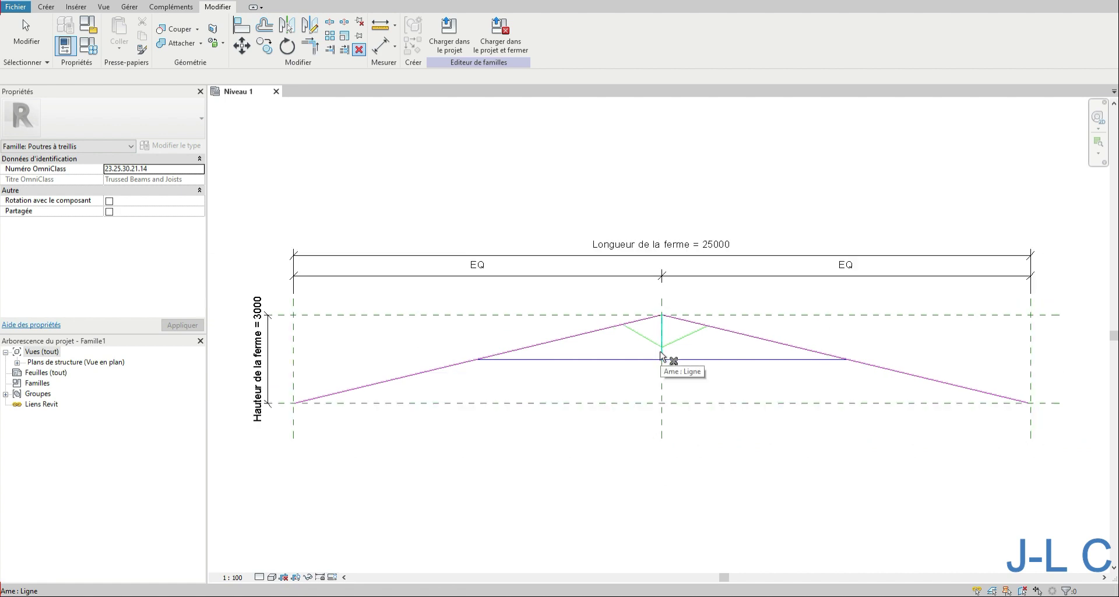
scroll(400, 387, "up", 3)
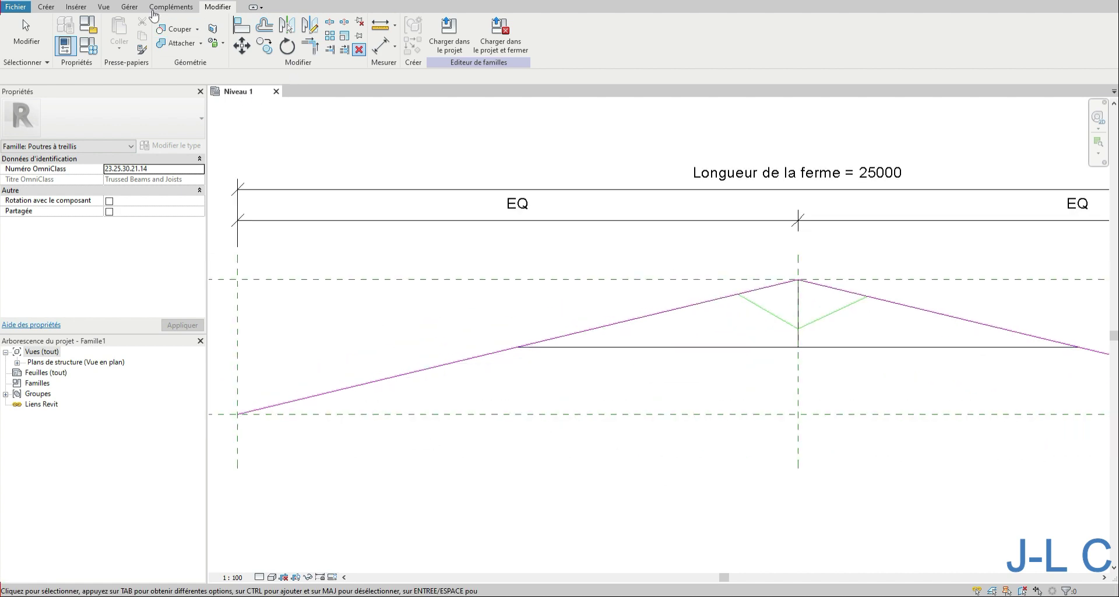
left_click(46, 7)
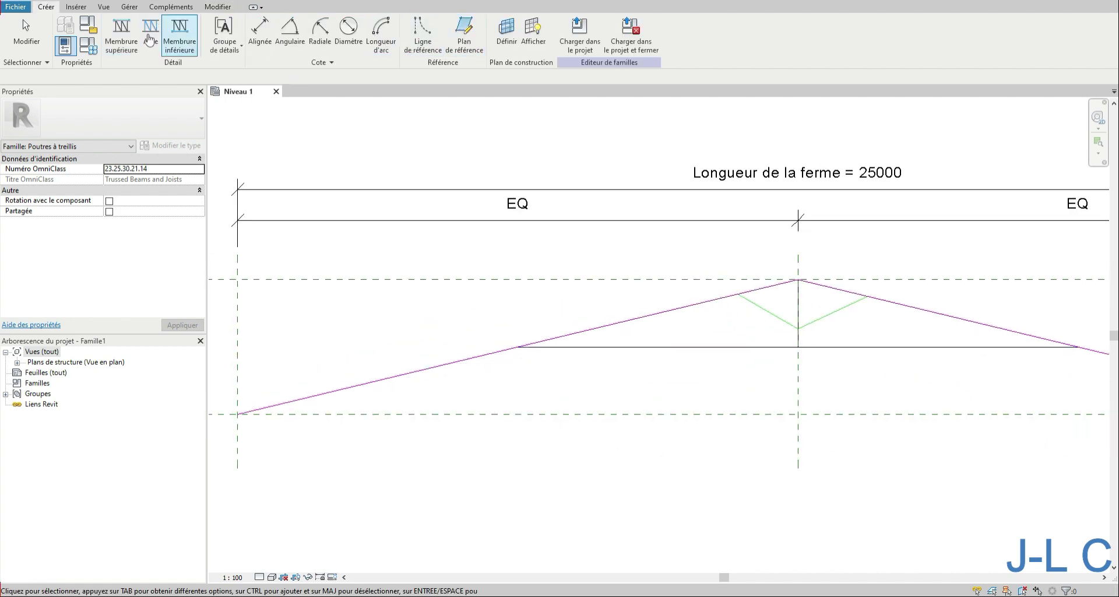
left_click(151, 32)
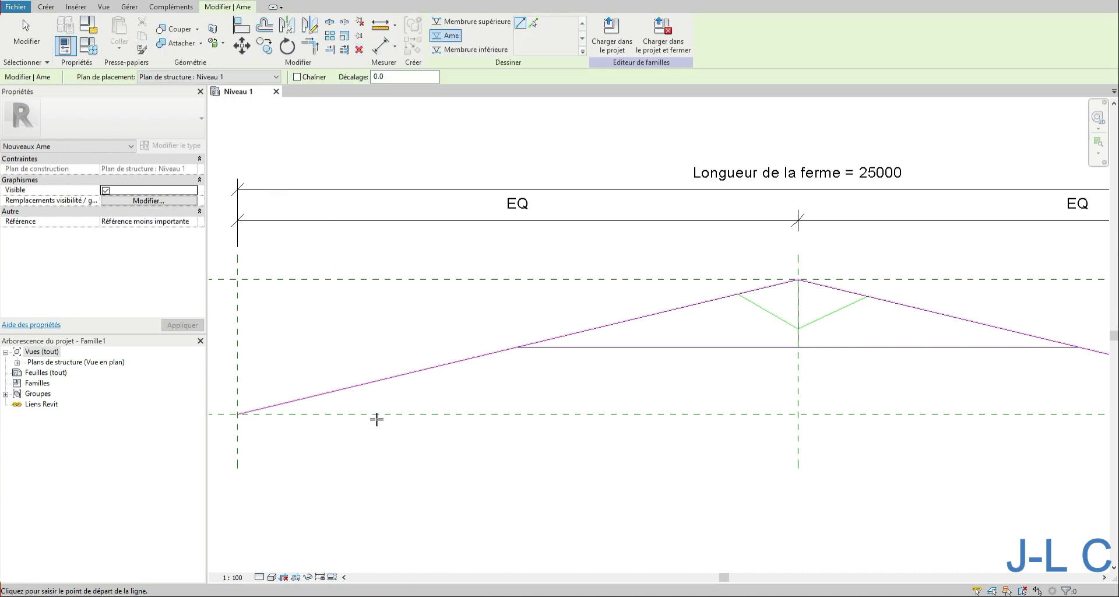
left_click(368, 384)
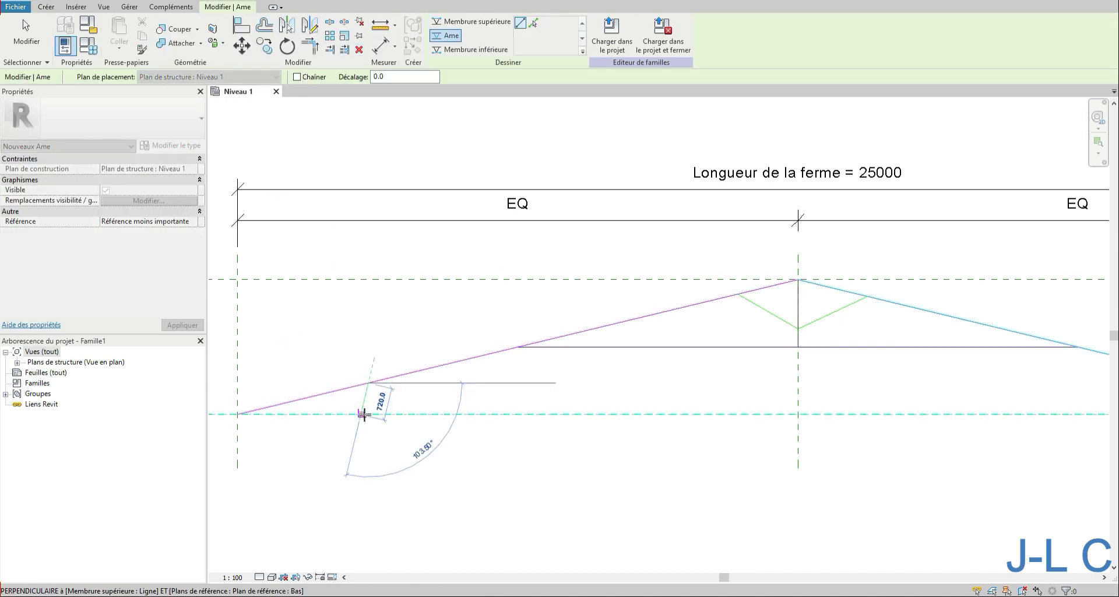
left_click(368, 415)
scroll(408, 443, "down", 2)
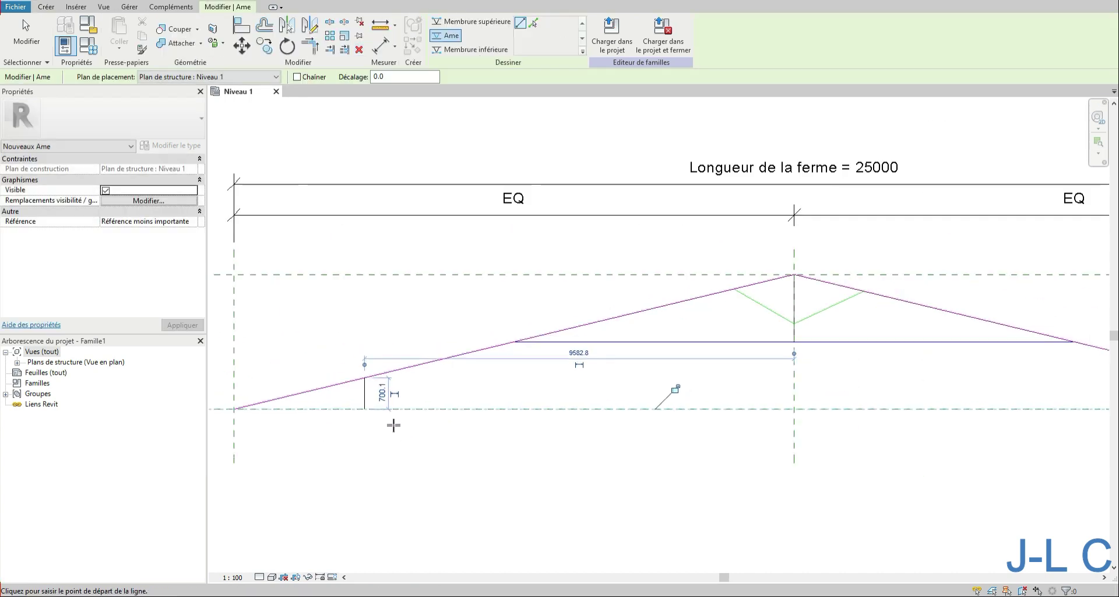
scroll(362, 437, "down", 2)
scroll(300, 408, "up", 3)
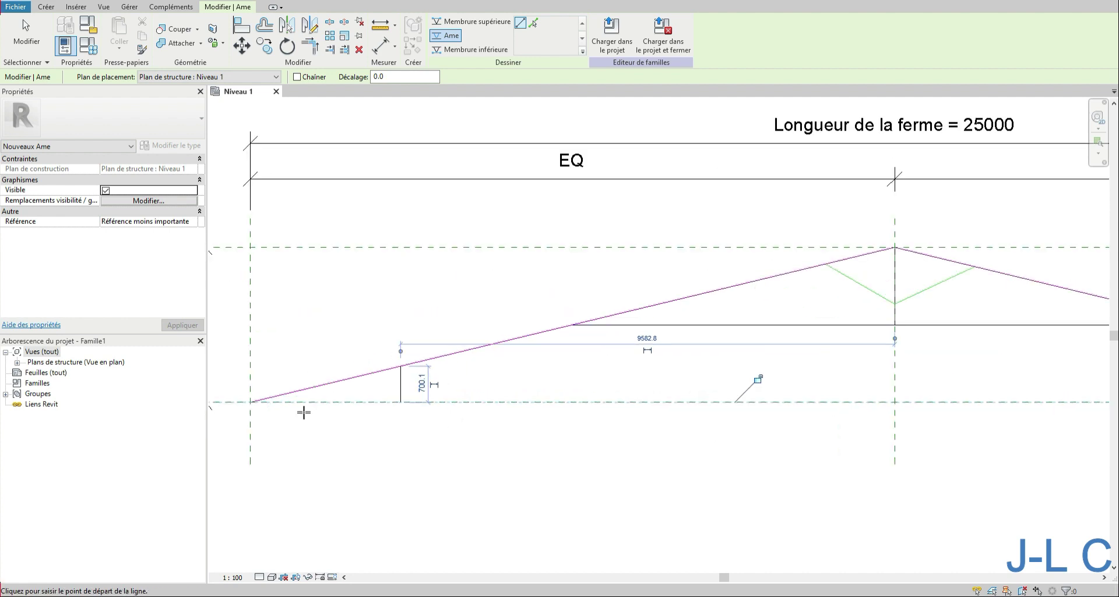
left_click(250, 402)
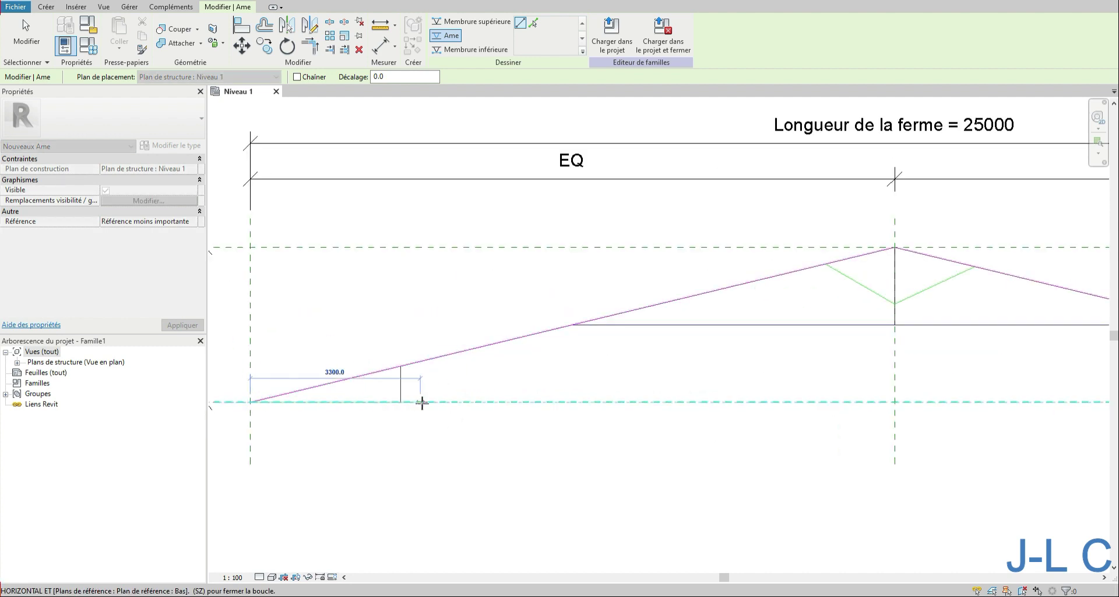
left_click(420, 402)
- At the truss's right end, draw a horizontal web about 3400 mm along the base plane and a vertical web up to the top chord
scroll(476, 313, "down", 2)
middle_click_drag(881, 373, 523, 328)
left_click(816, 326)
left_click(702, 326)
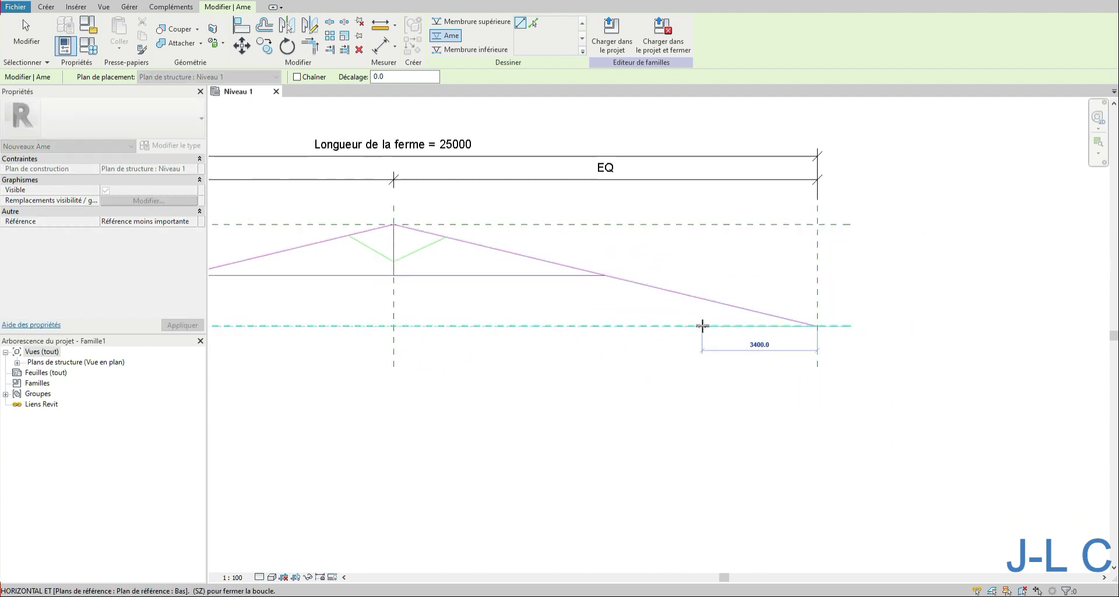
left_click(726, 325)
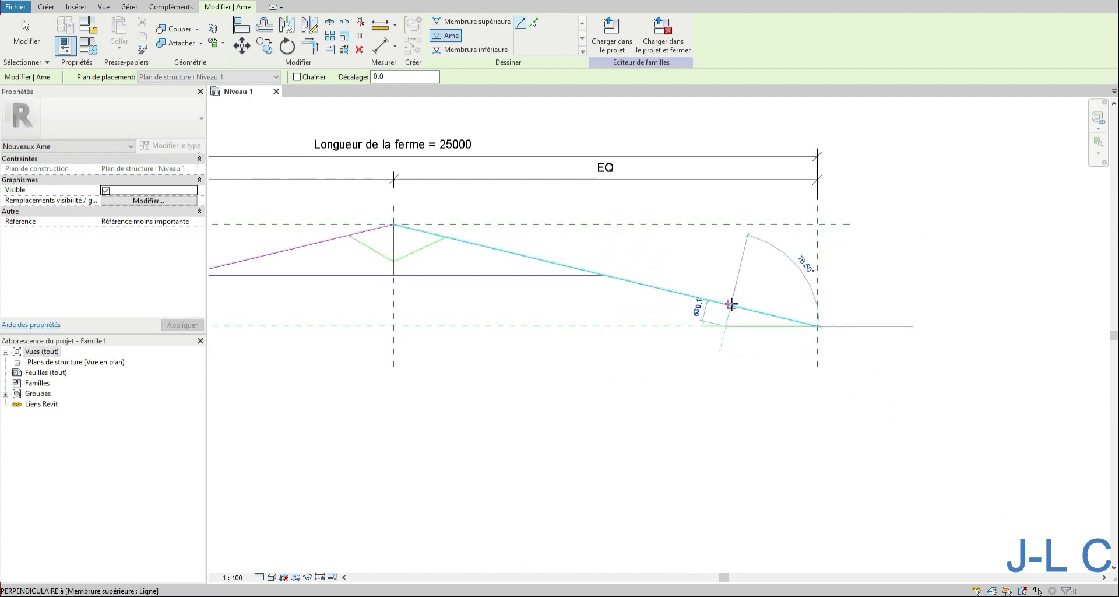
left_click(726, 304)
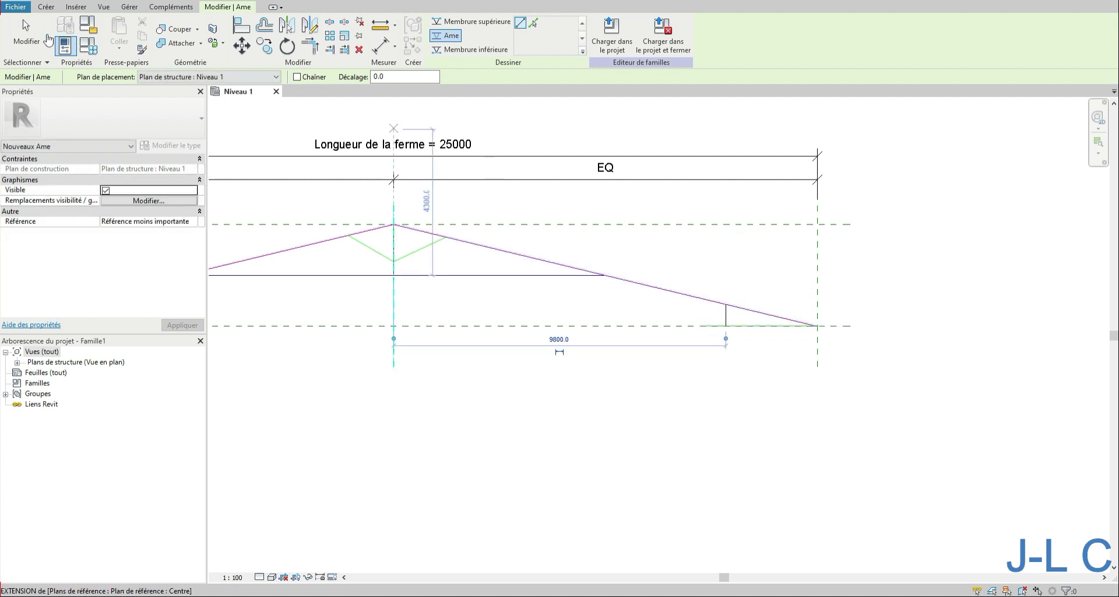
left_click(31, 34)
- Move the truss's upper horizontal reference plane upward by roughly one truss height
scroll(676, 236, "down", 1)
middle_click_drag(721, 244, 820, 277)
middle_click_drag(734, 259, 803, 247)
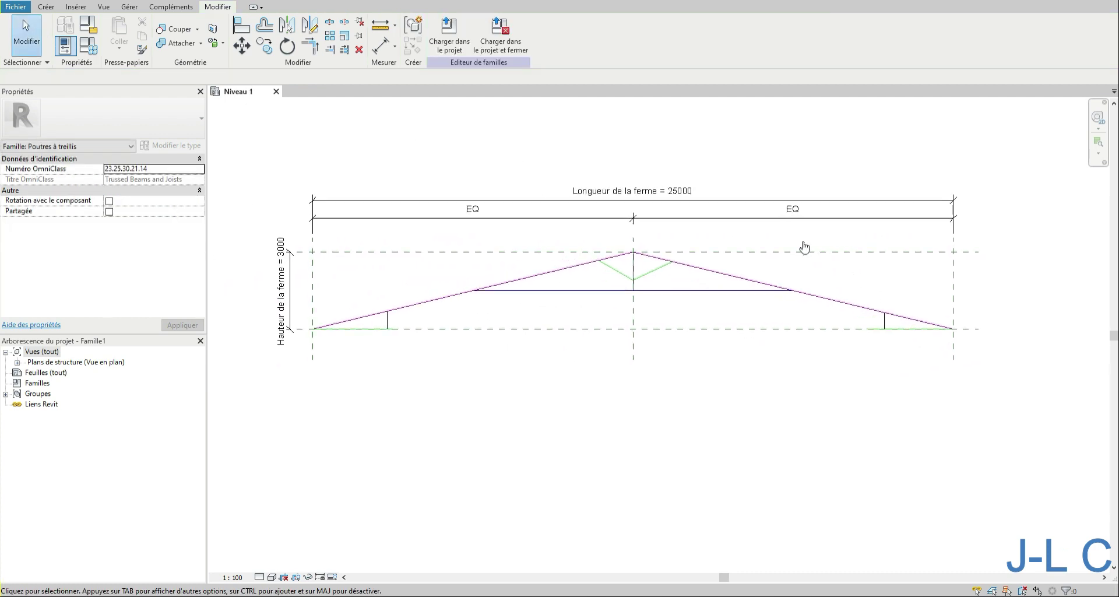
left_click(711, 252)
left_click_drag(711, 252, 711, 170)
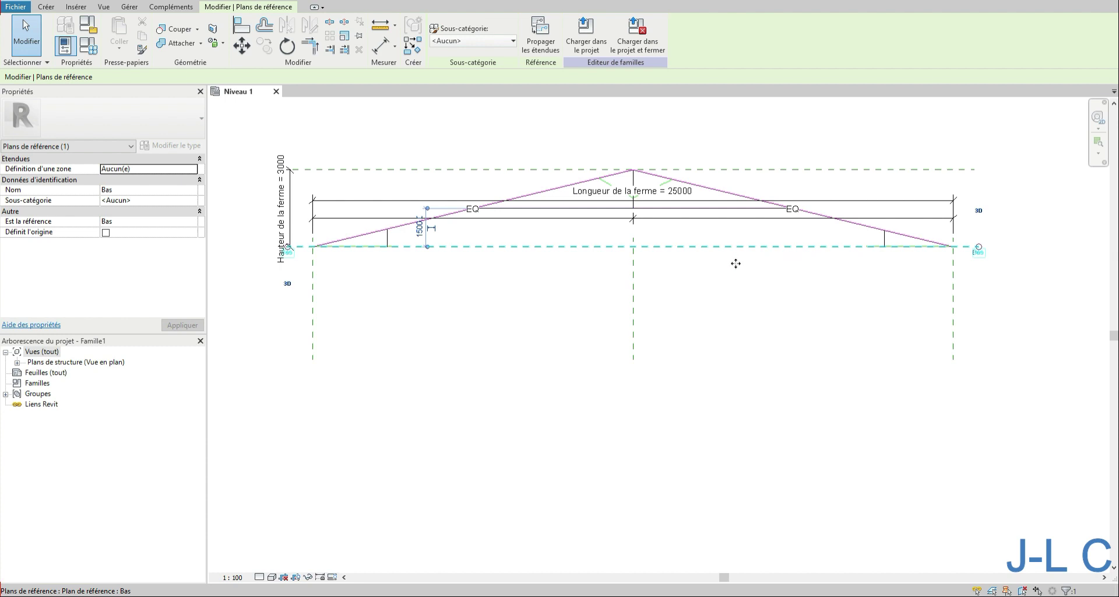
- Move the truss's lower horizontal reference plane (Bas) downward by roughly one truss height
left_click_drag(735, 249, 735, 319)
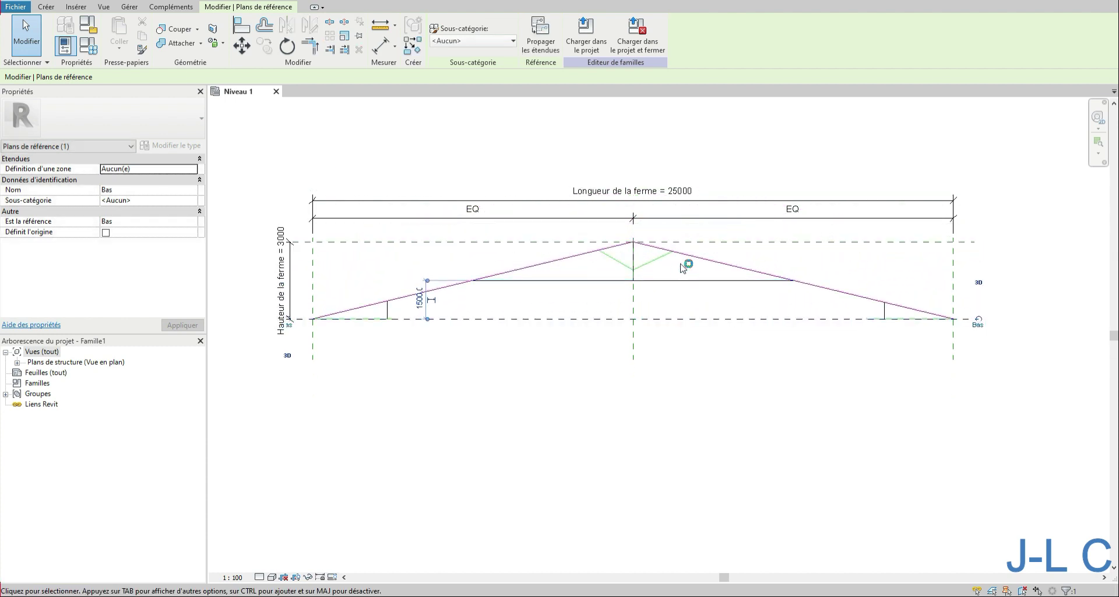
left_click(605, 245)
left_click(605, 244)
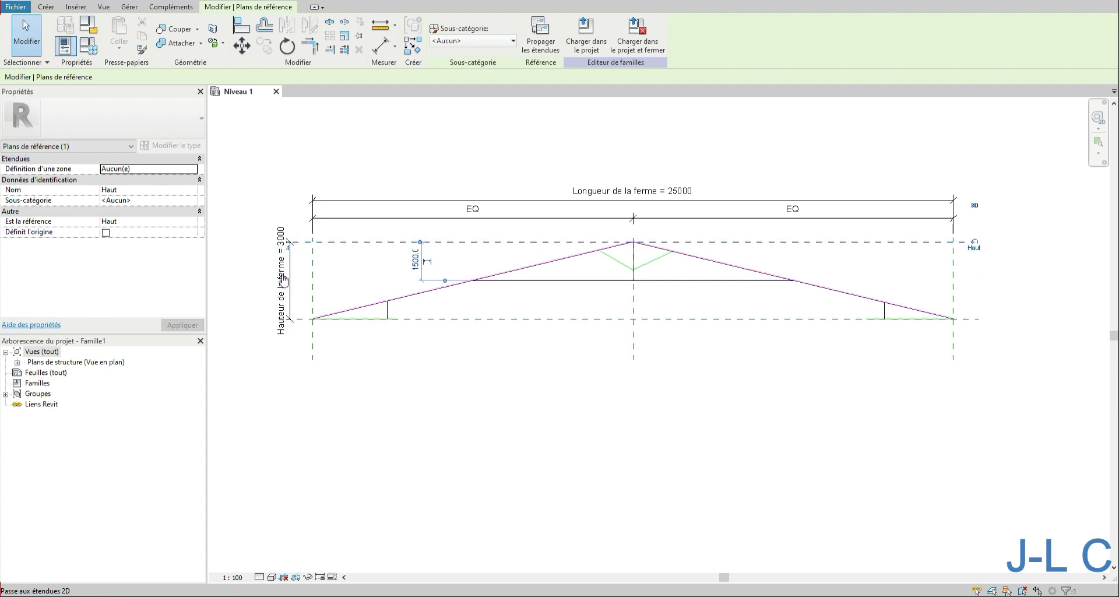
- Set the truss height parameter (Hauteur de la ferme) to 6000 in the family types
left_click(82, 50)
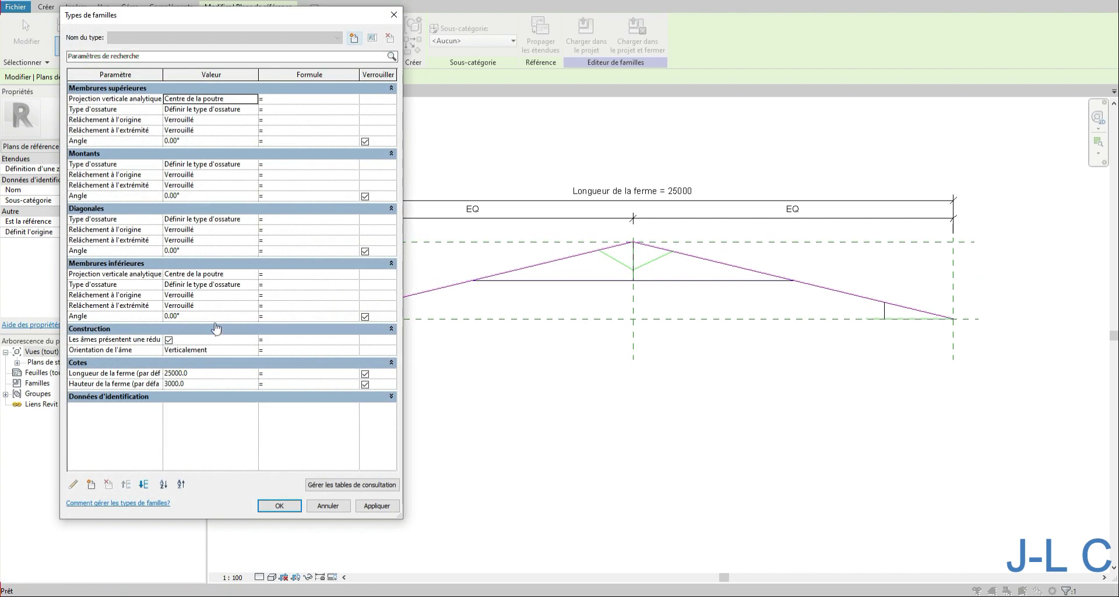
left_click(197, 383)
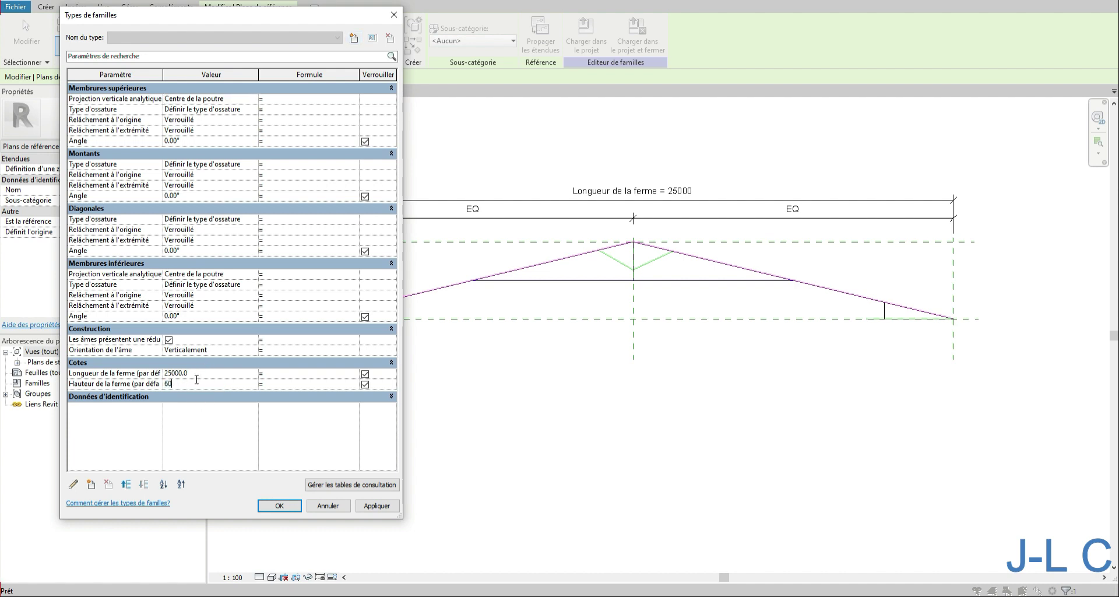
key("Tab")
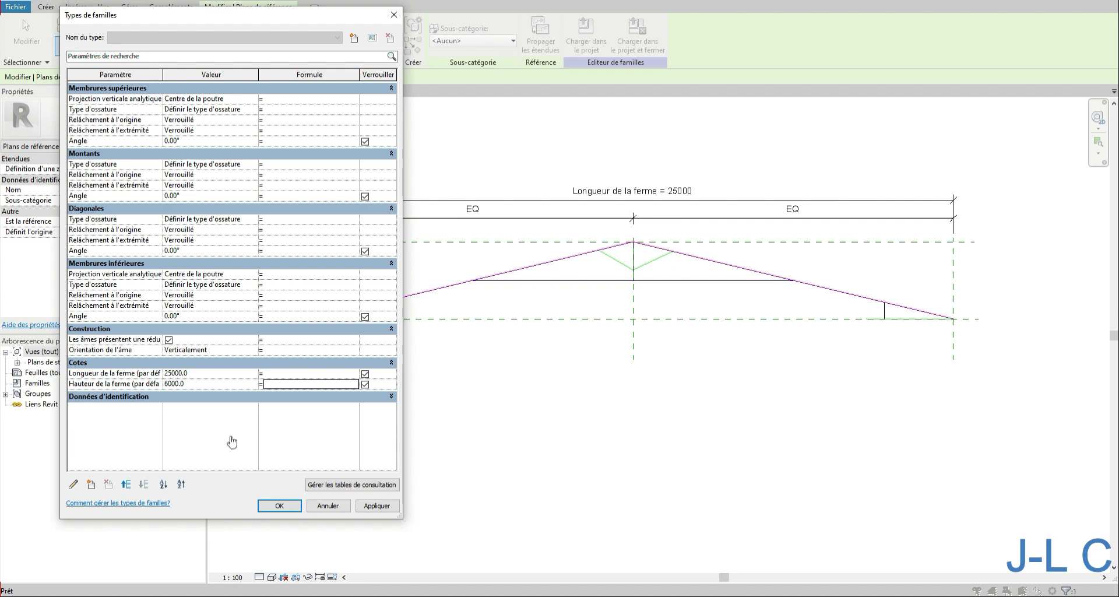
left_click(284, 505)
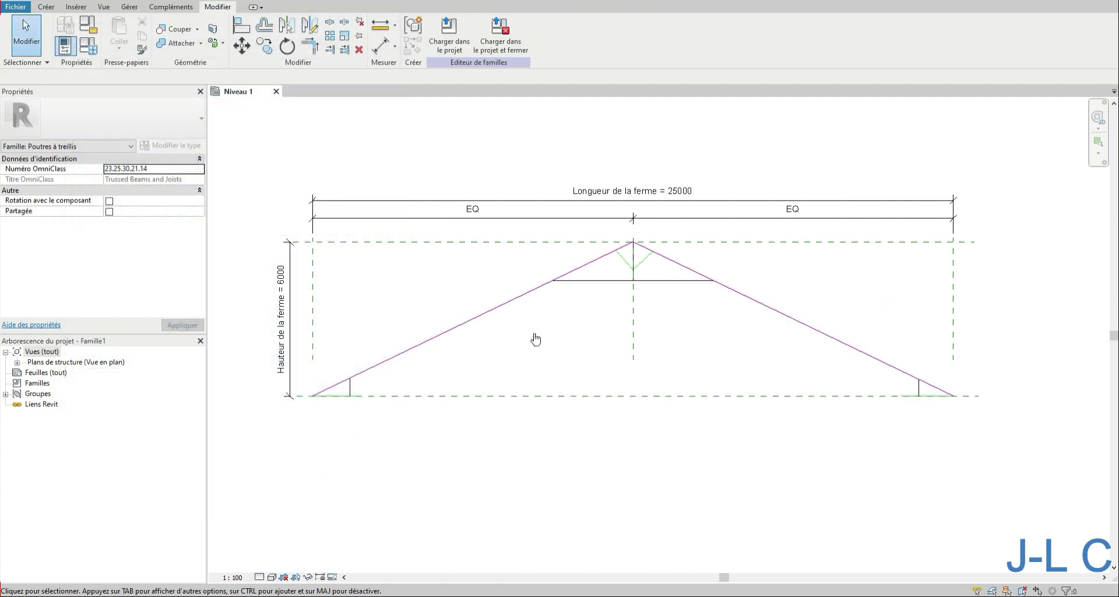
scroll(524, 335, "down", 1)
middle_click_drag(649, 348, 597, 327)
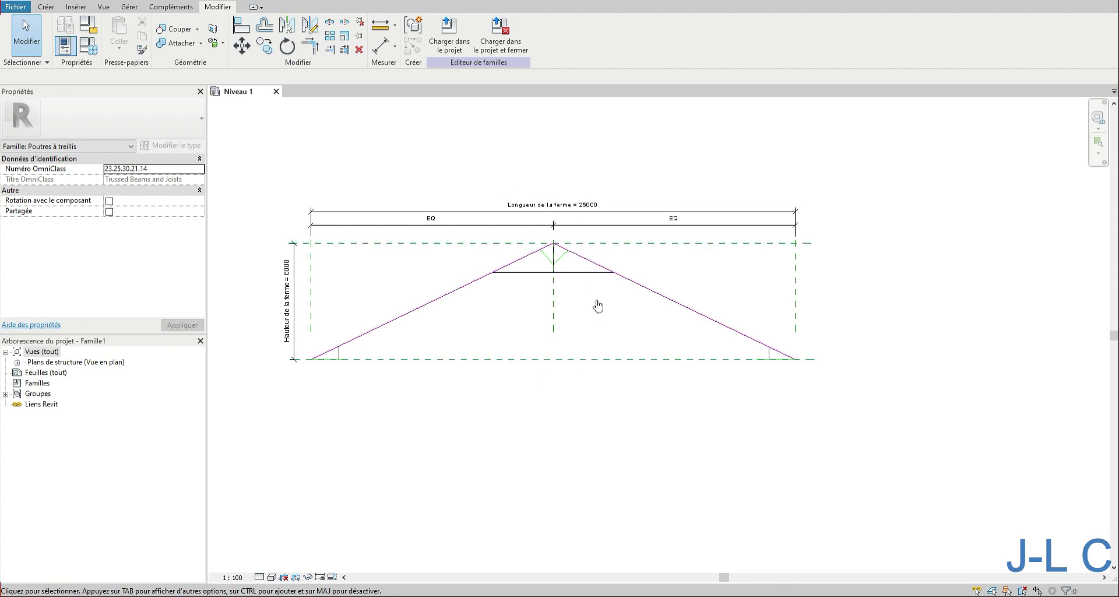
- Examine the framing type and vertical analytical projection settings for the chords and webs in the family types, without changing them
left_click(537, 273)
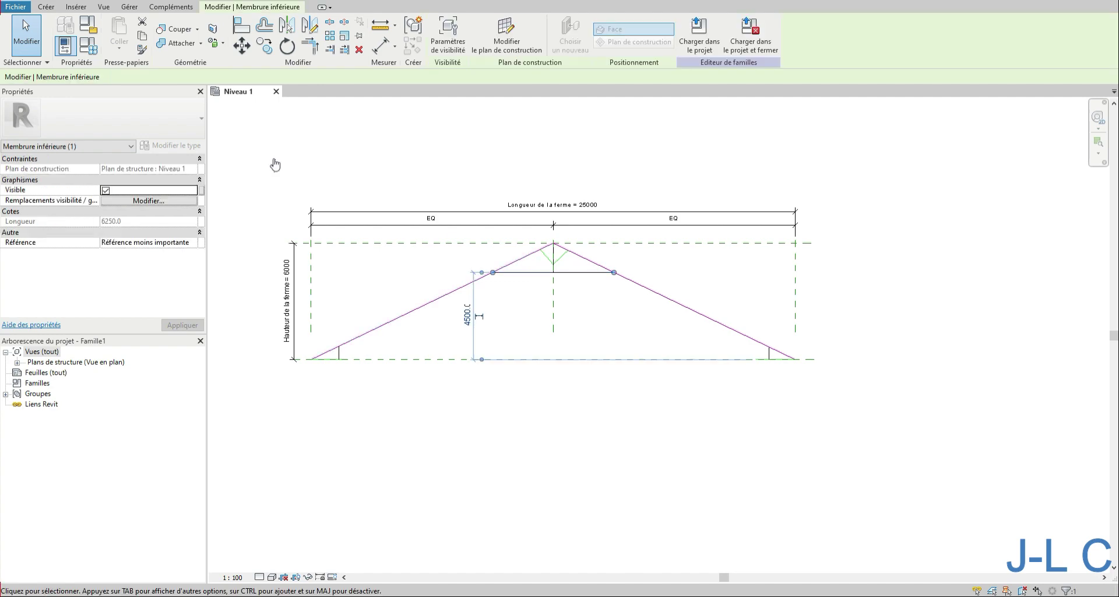
left_click(86, 51)
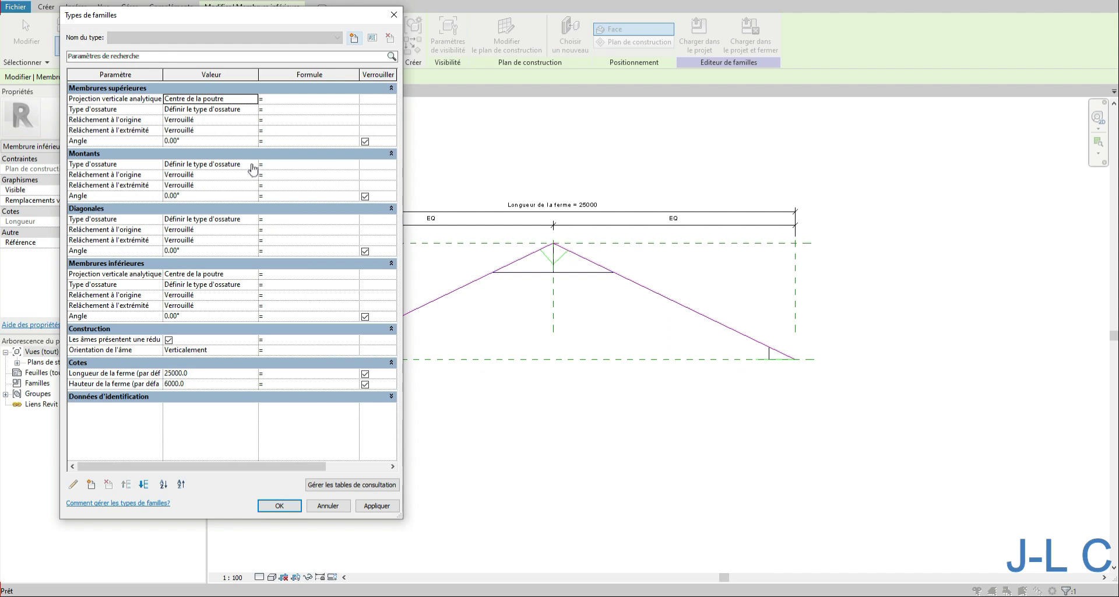
left_click(252, 166)
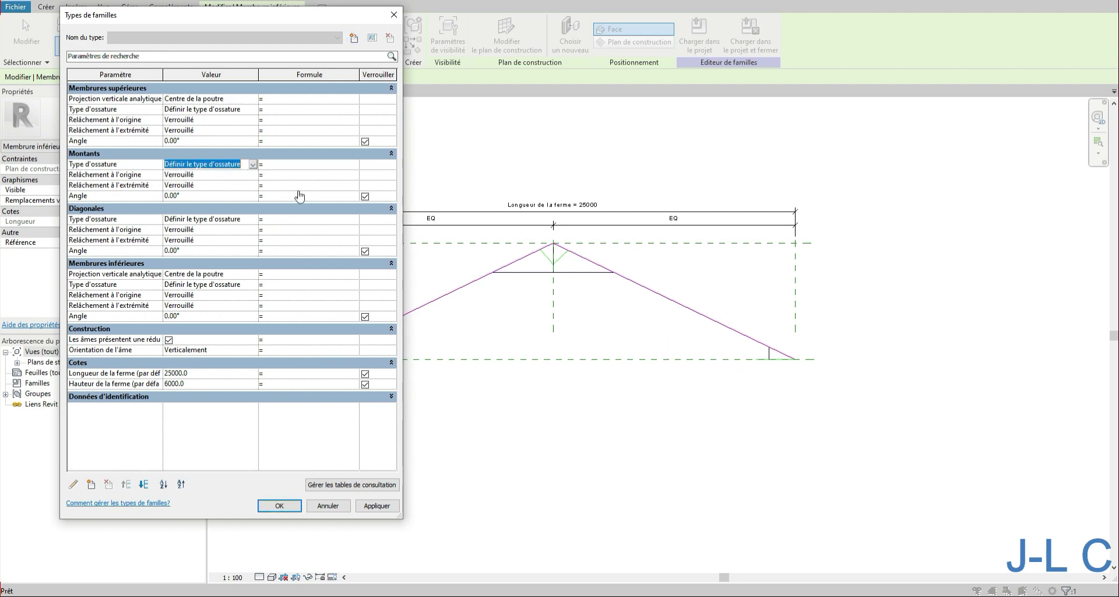
left_click(254, 100)
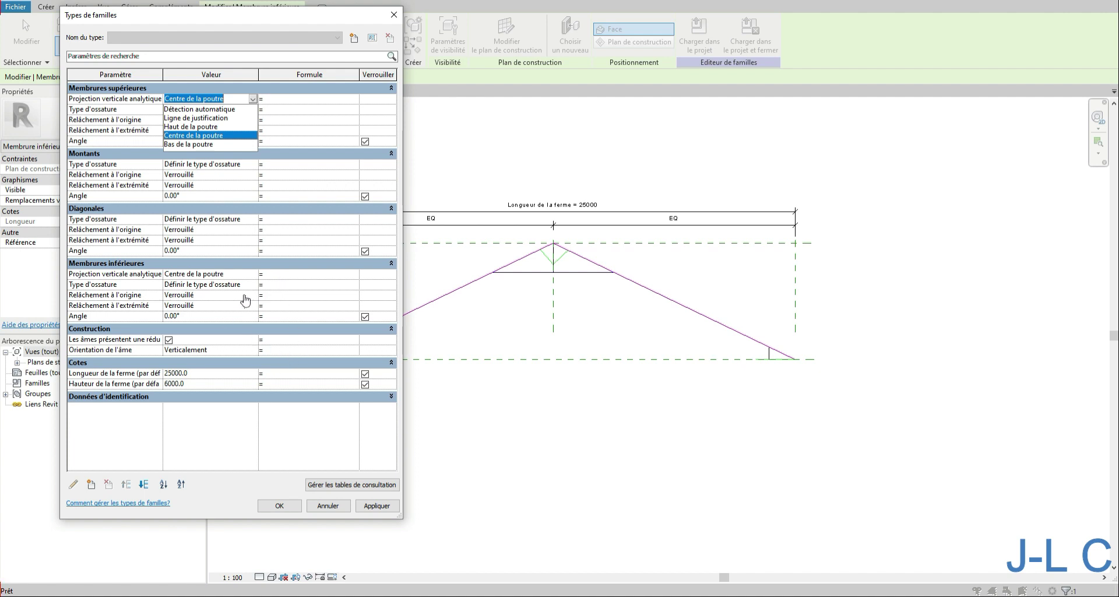
left_click(252, 288)
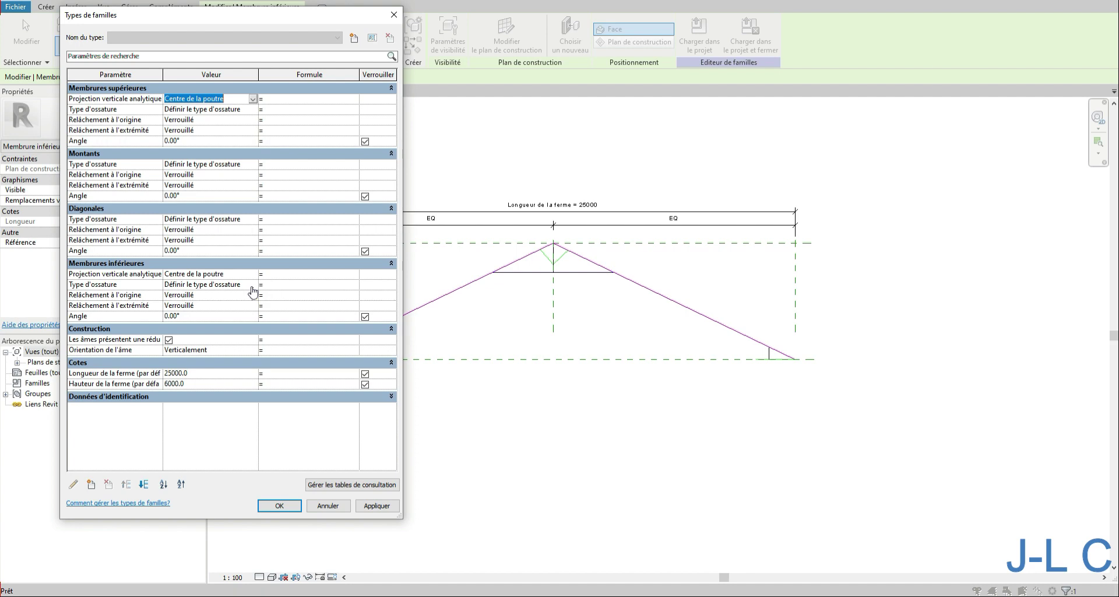
left_click(323, 507)
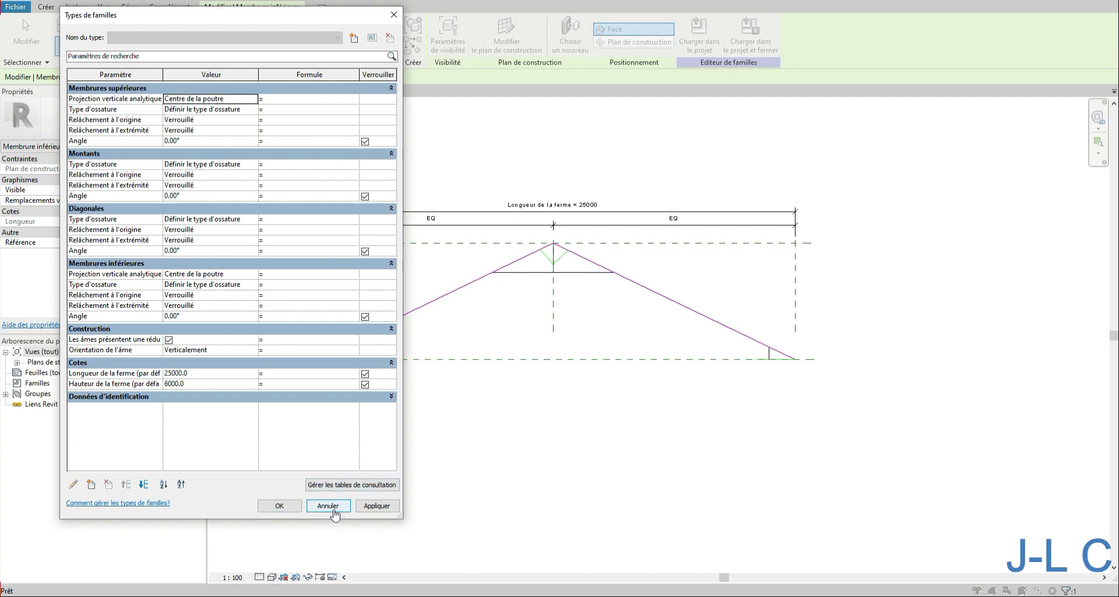
left_click(330, 508)
left_click(459, 309)
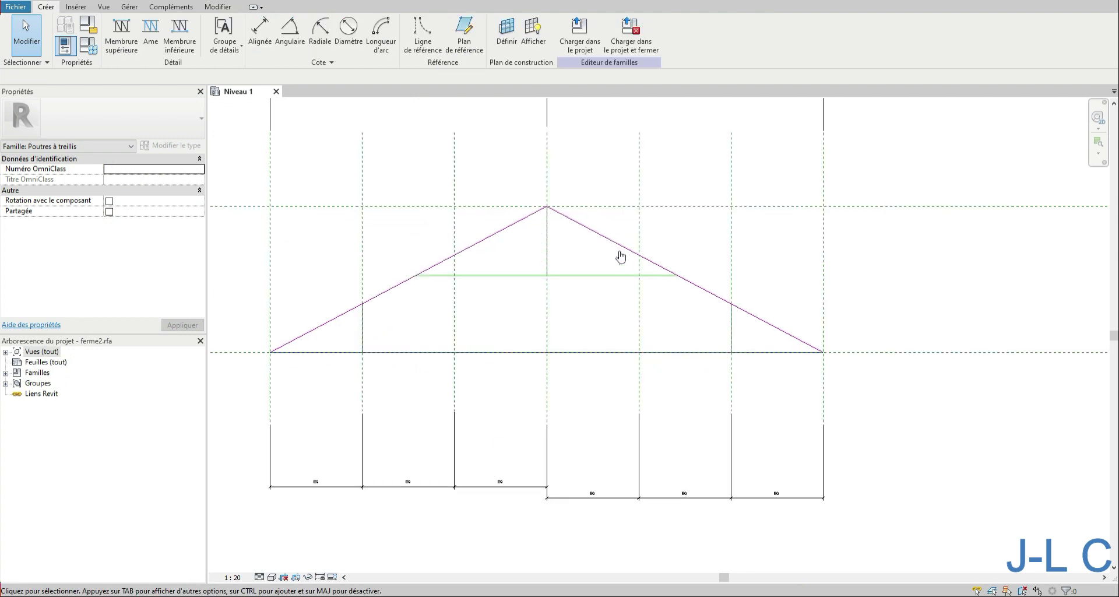
- Examine the ferme2 truss family's overall length dimension and the equality dimensions between its vertical reference planes
scroll(620, 257, "down", 3)
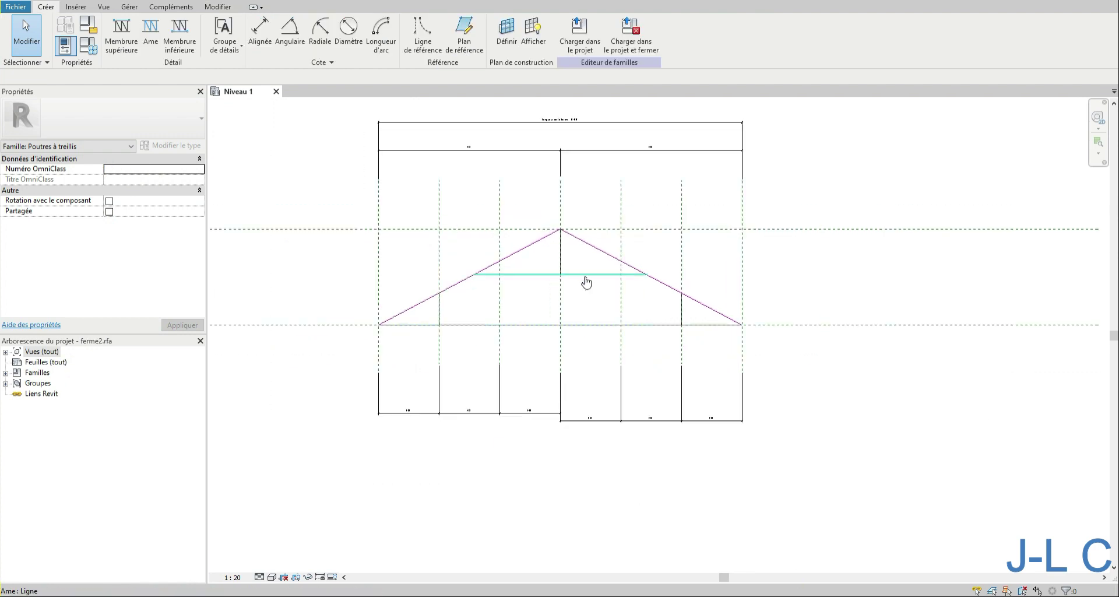
scroll(610, 197, "up", 3)
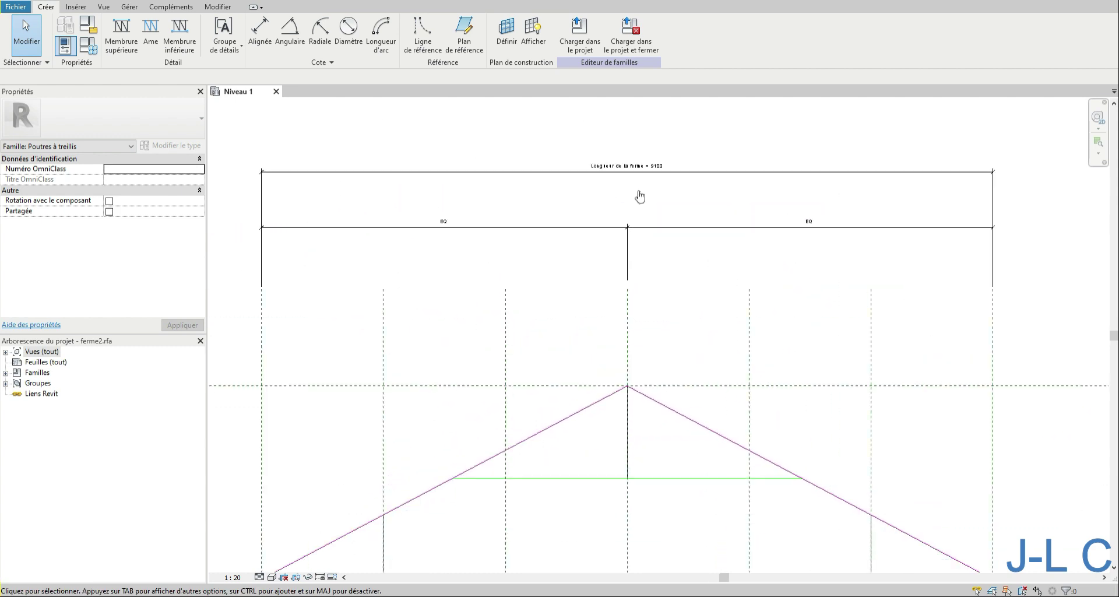
scroll(641, 197, "up", 1)
scroll(641, 197, "down", 1)
scroll(639, 197, "down", 2)
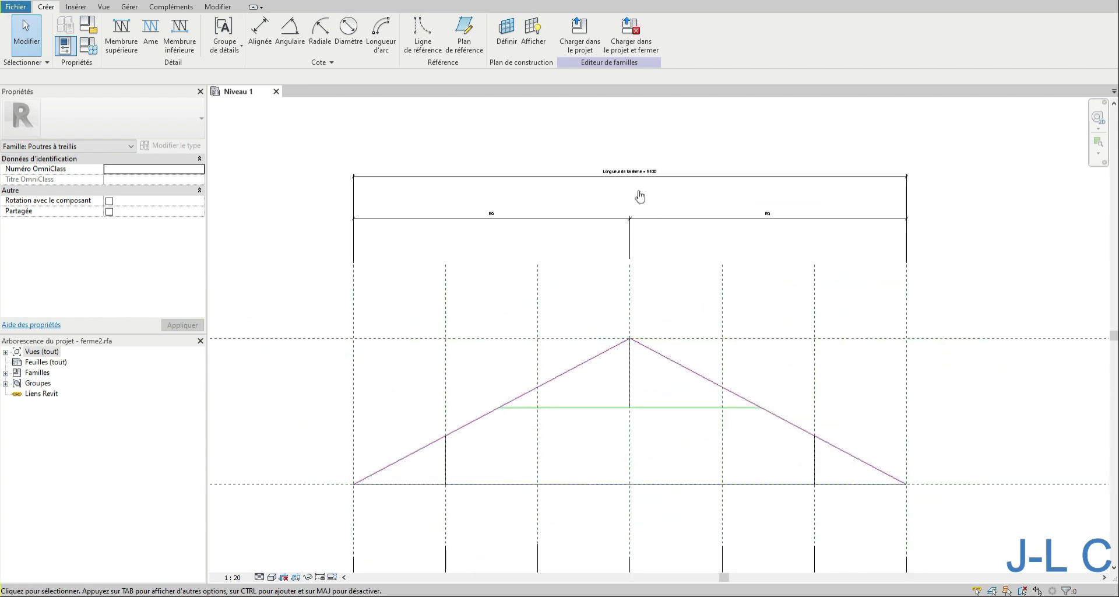
scroll(575, 313, "down", 2)
mouse_move(431, 283)
middle_mouse_down()
mouse_move(495, 285)
mouse_move(761, 225)
mouse_move(459, 229)
middle_mouse_up()
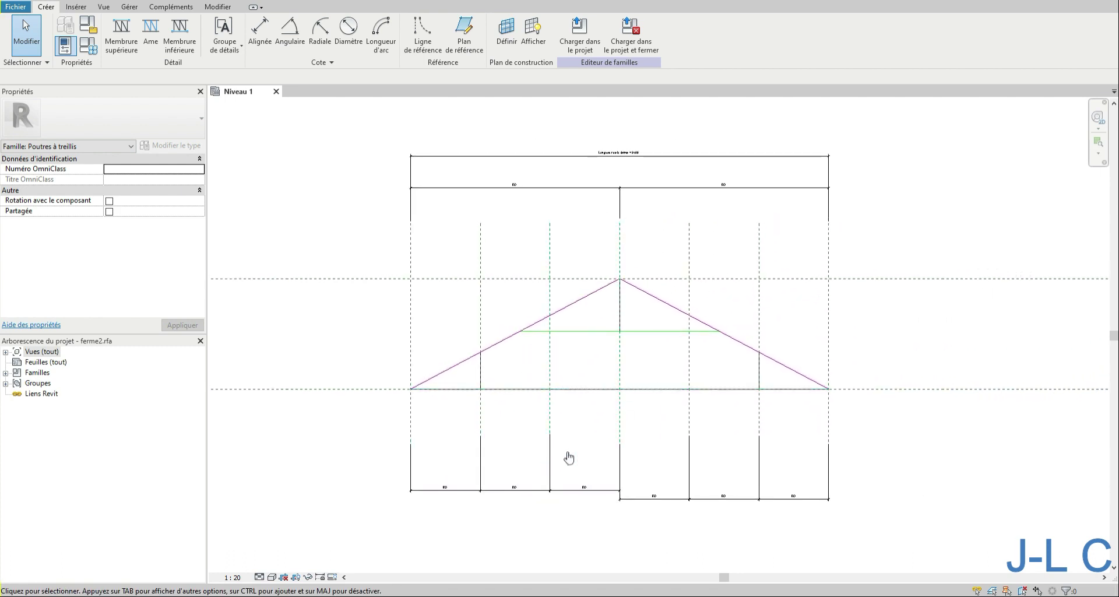
left_click(567, 507)
scroll(565, 508, "up", 2)
scroll(563, 502, "up", 2)
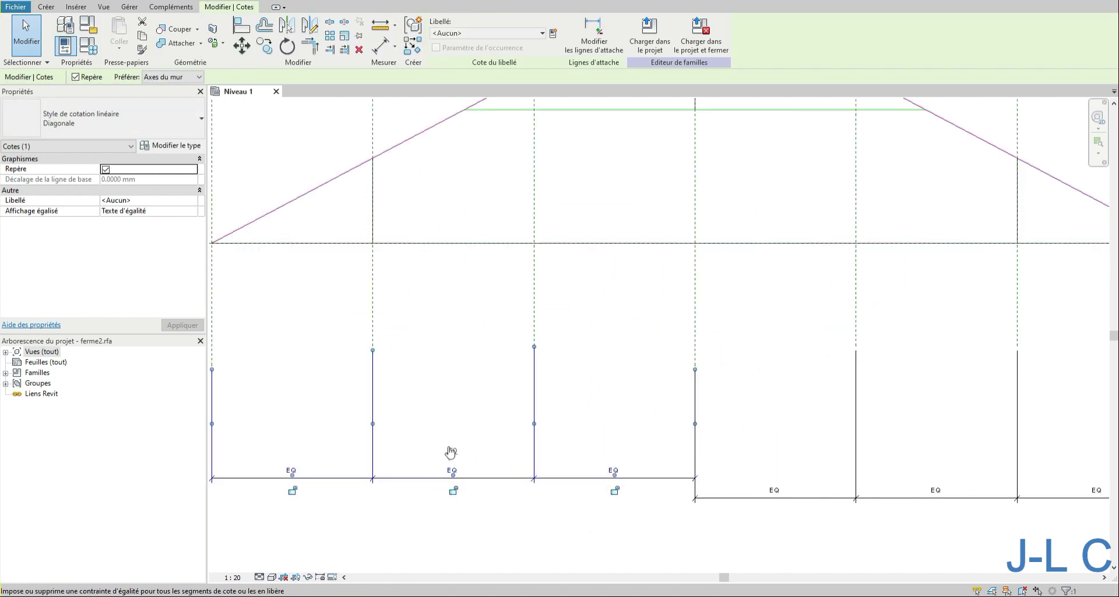
scroll(524, 456, "down", 1)
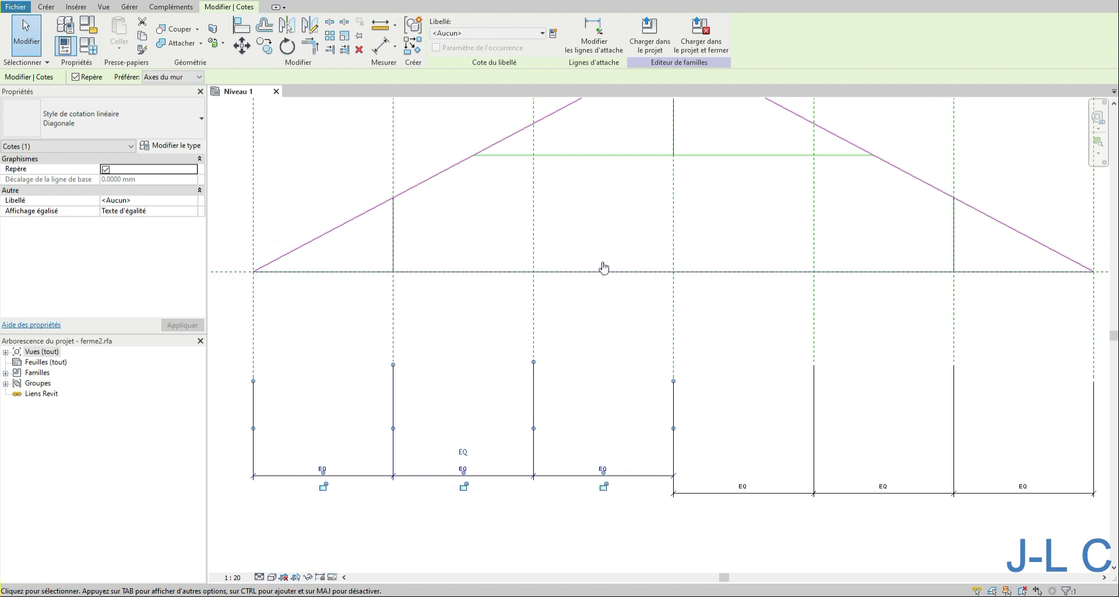
scroll(604, 267, "down", 1)
- Move the equality dimension string under the right half of the ferme2 truss farther down, away from the bottom chord
left_click(676, 415)
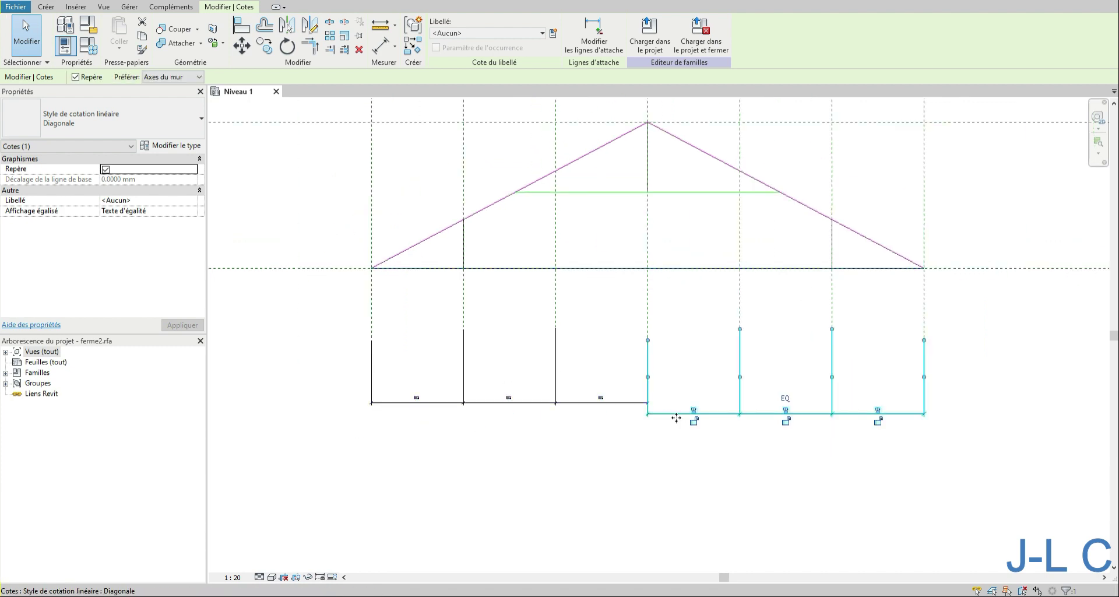
left_click_drag(677, 418, 773, 414)
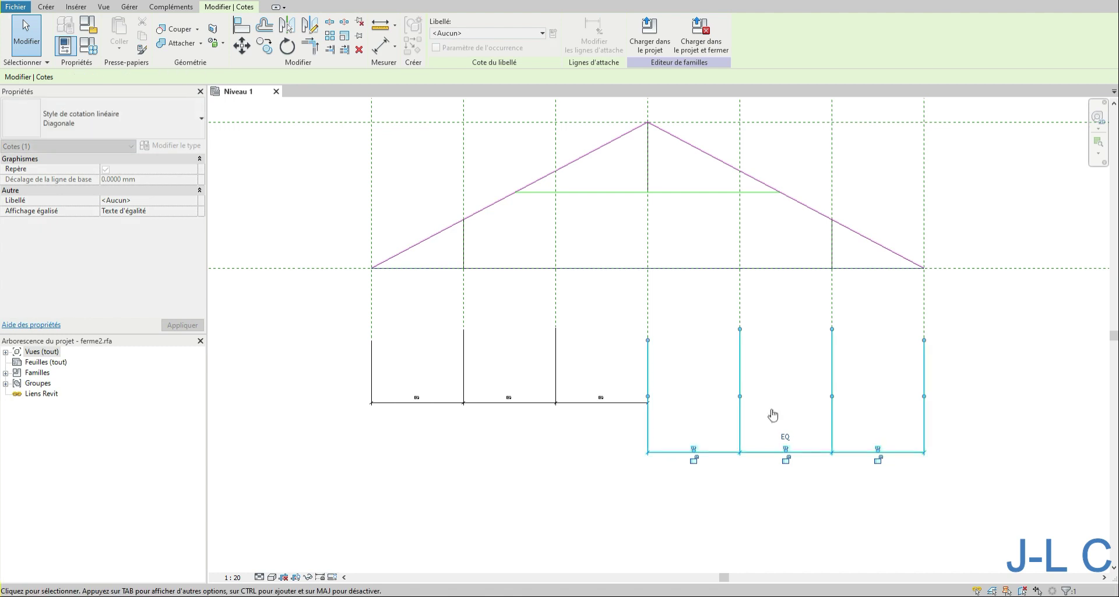
scroll(757, 362, "down", 1)
middle_click_drag(821, 355, 714, 403)
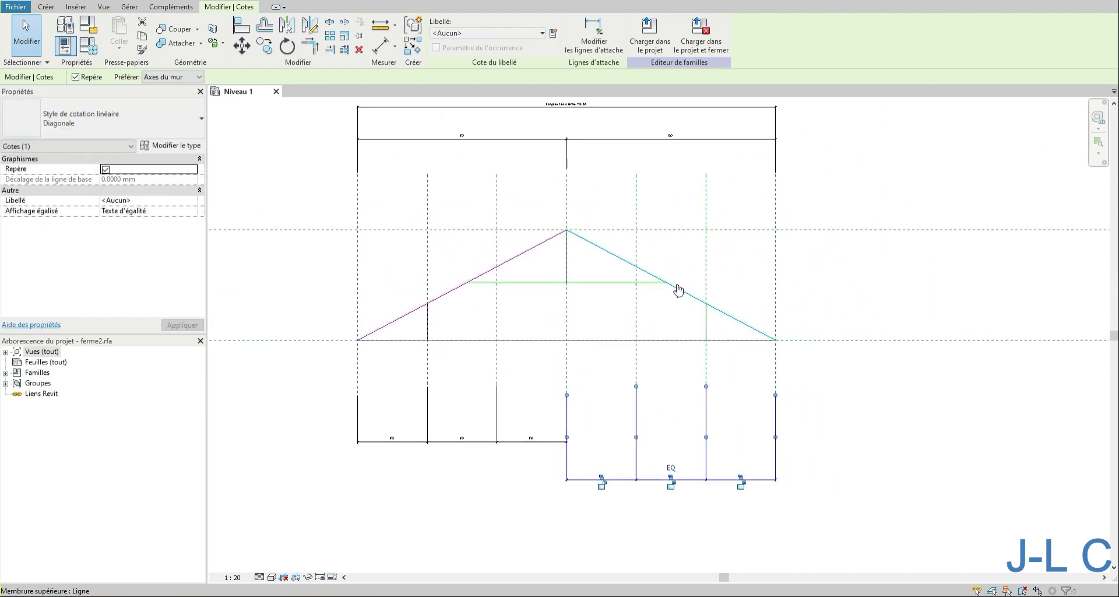
mouse_move(832, 305)
middle_mouse_down()
mouse_move(912, 350)
mouse_move(879, 327)
mouse_move(854, 338)
middle_mouse_up()
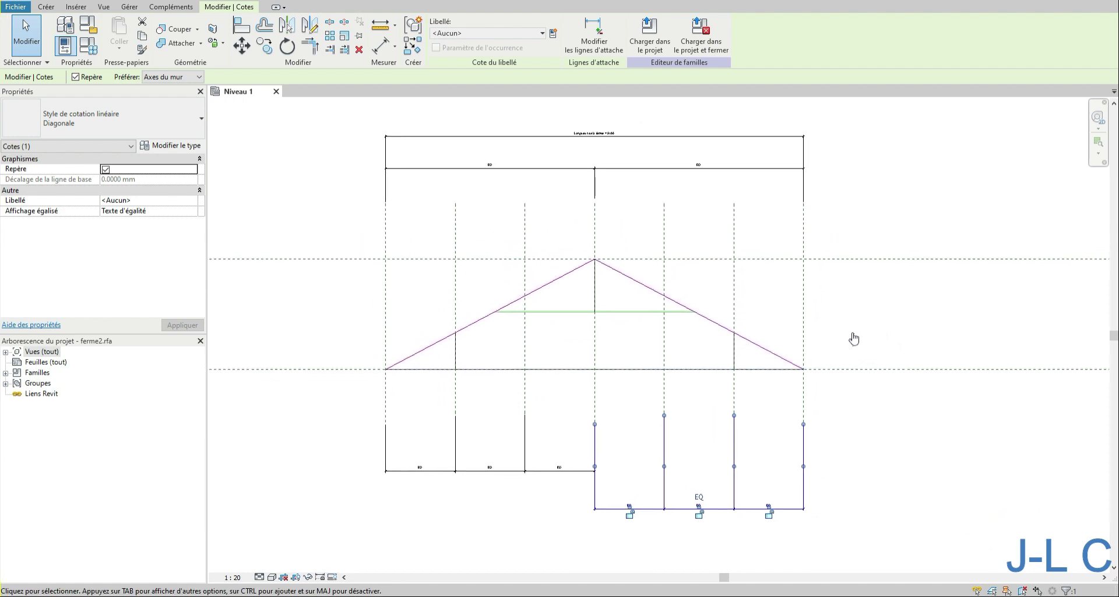
left_click(733, 249)
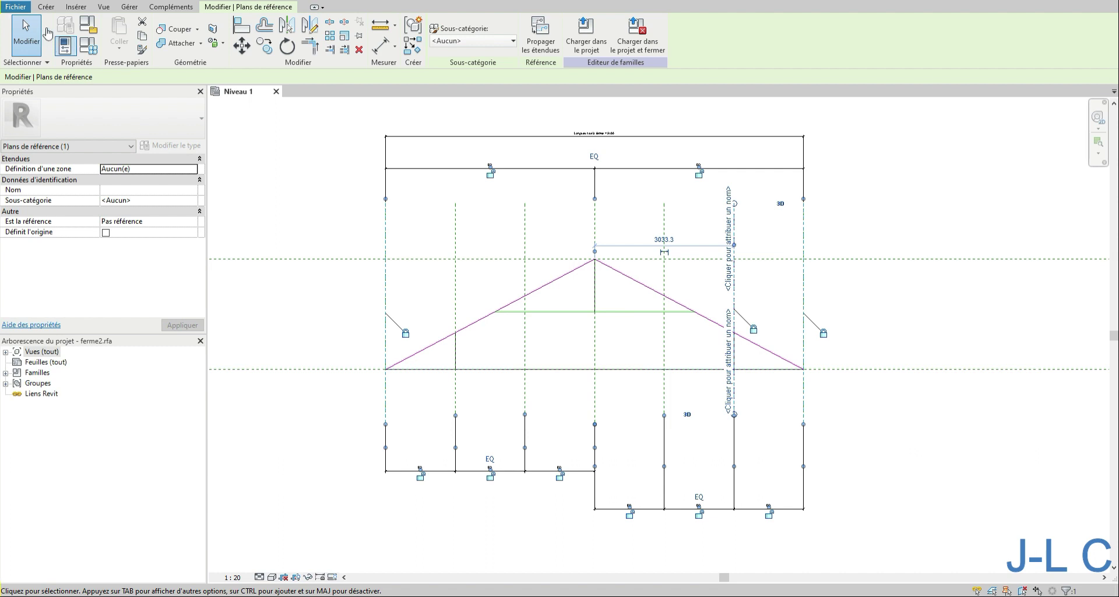
- Create a new project
left_click(17, 7)
left_click(35, 53)
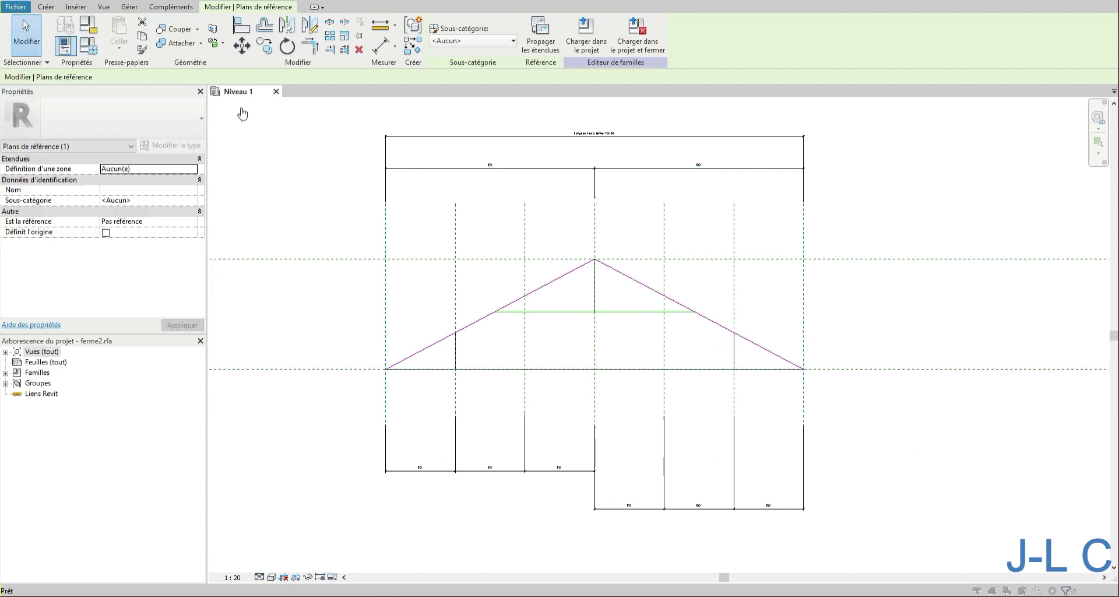
left_click(532, 337)
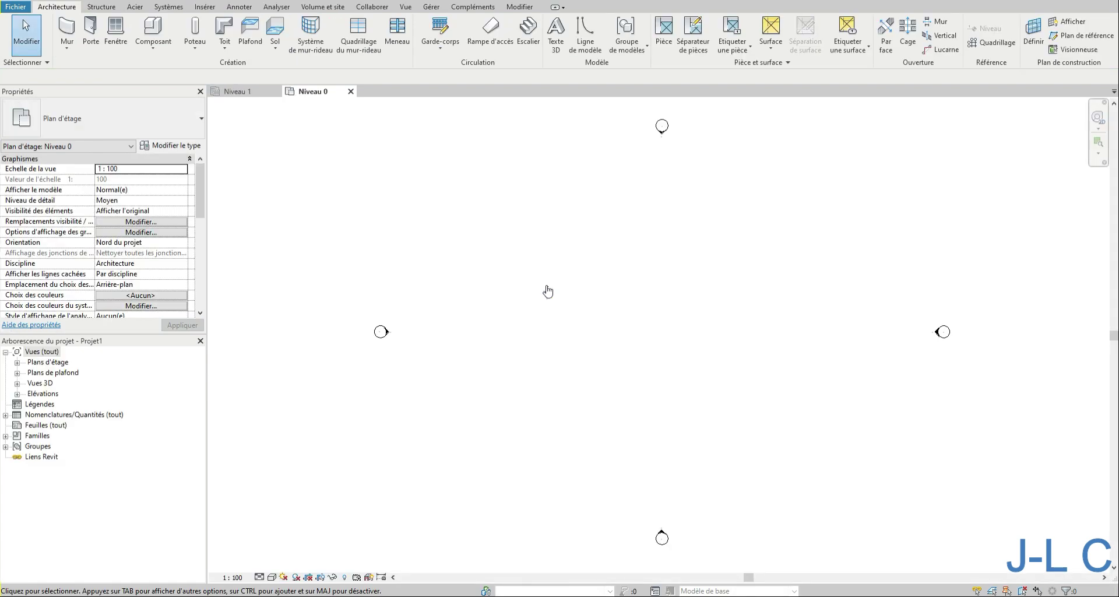
- Load the ferme2 truss family into the new project and place one truss horizontally on Niveau 0, midway between the elevation markers
left_click(255, 99)
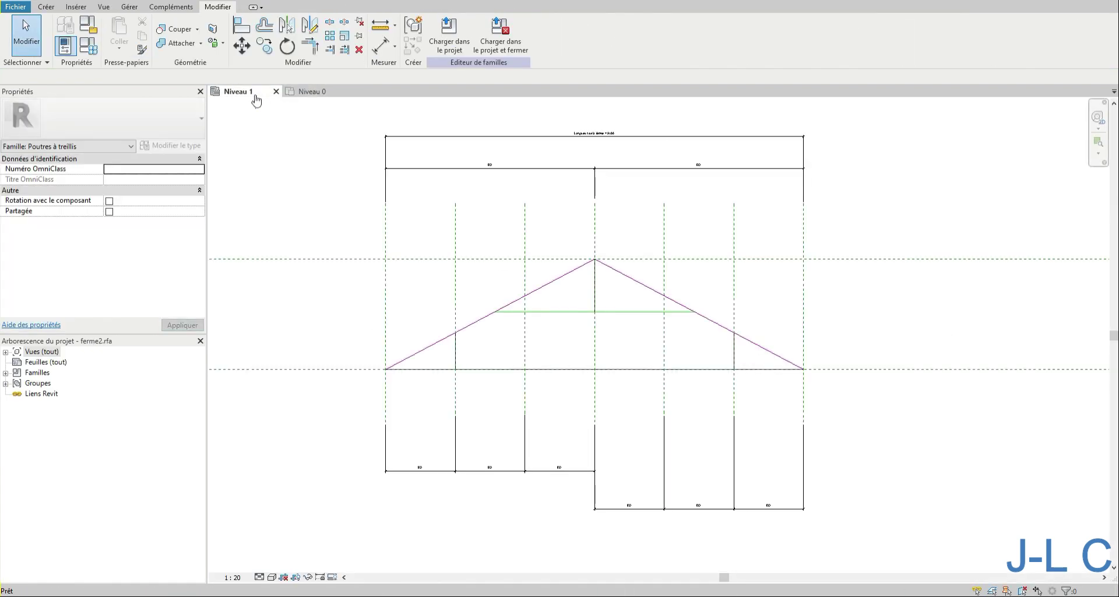
left_click(447, 40)
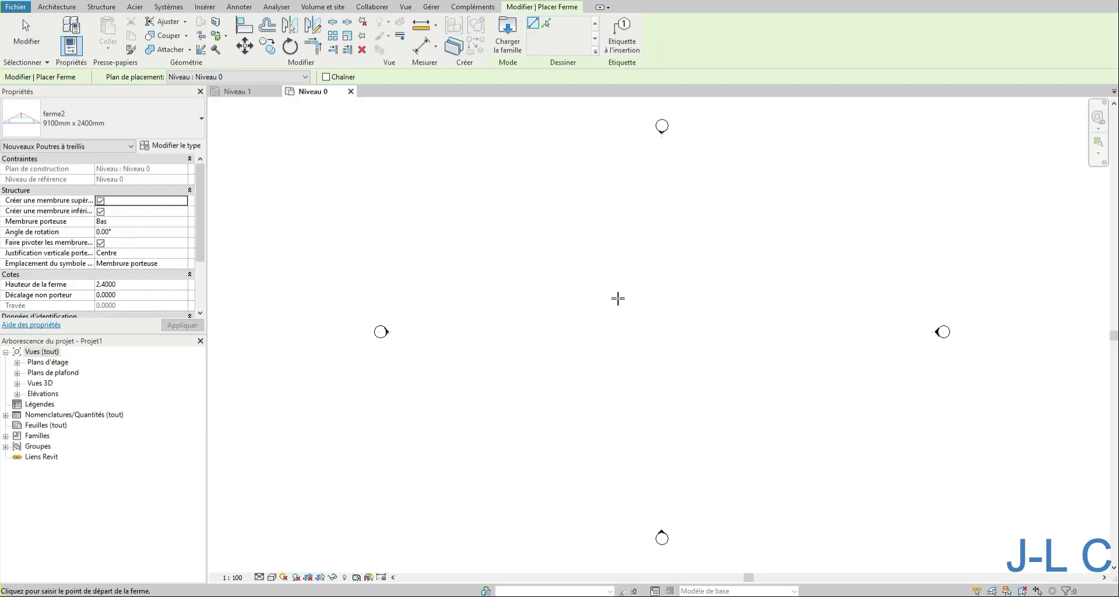
left_click(560, 334)
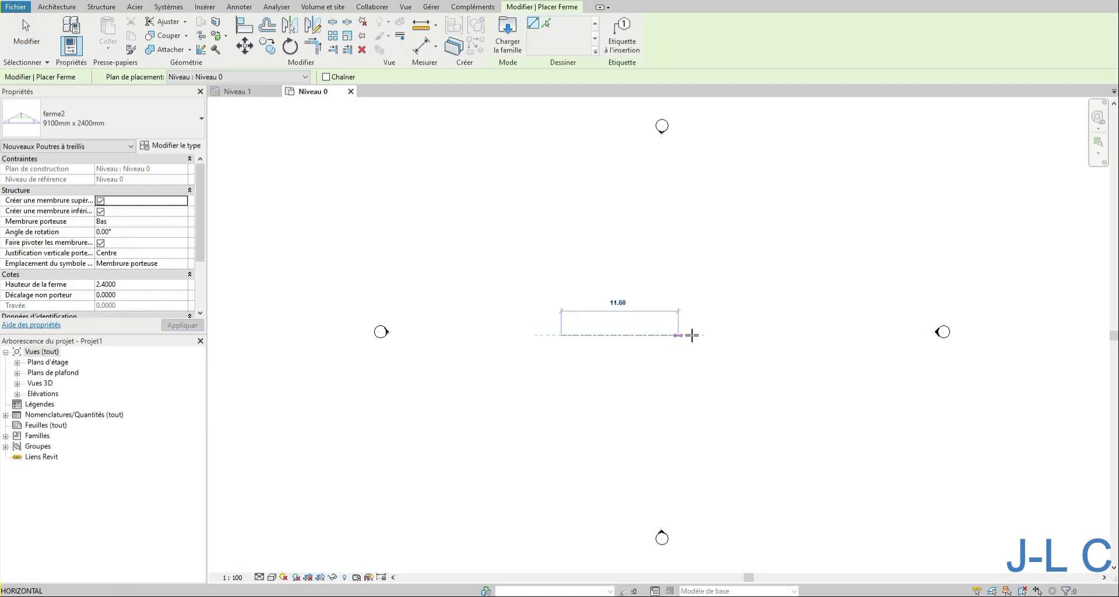
left_click(720, 335)
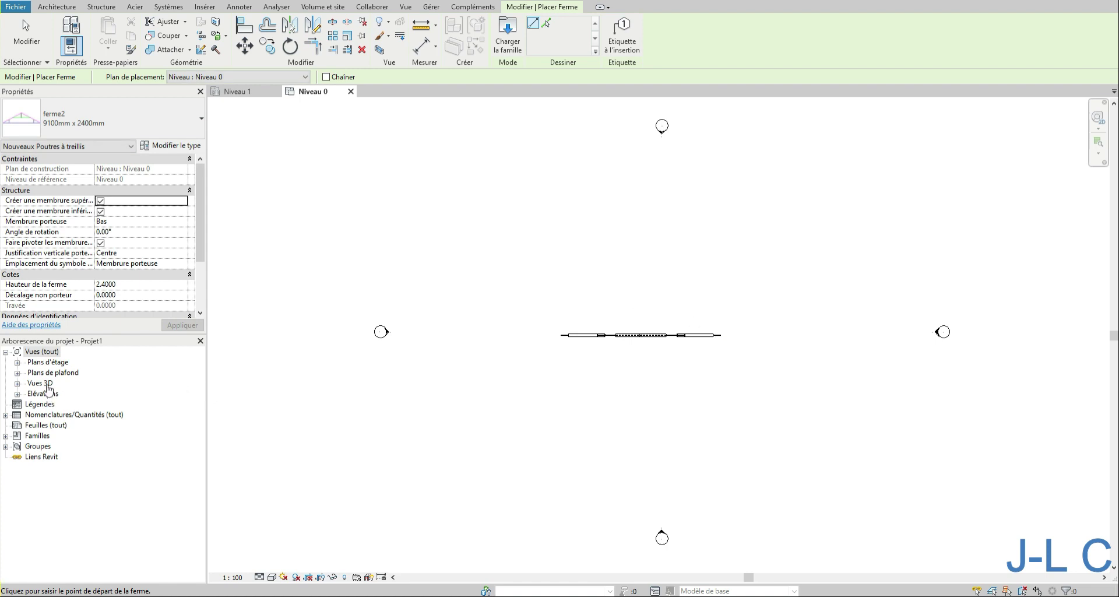
- Open the 3D view and examine the placed truss's chords and webs from a low angle
double_click(46, 385)
double_click(46, 393)
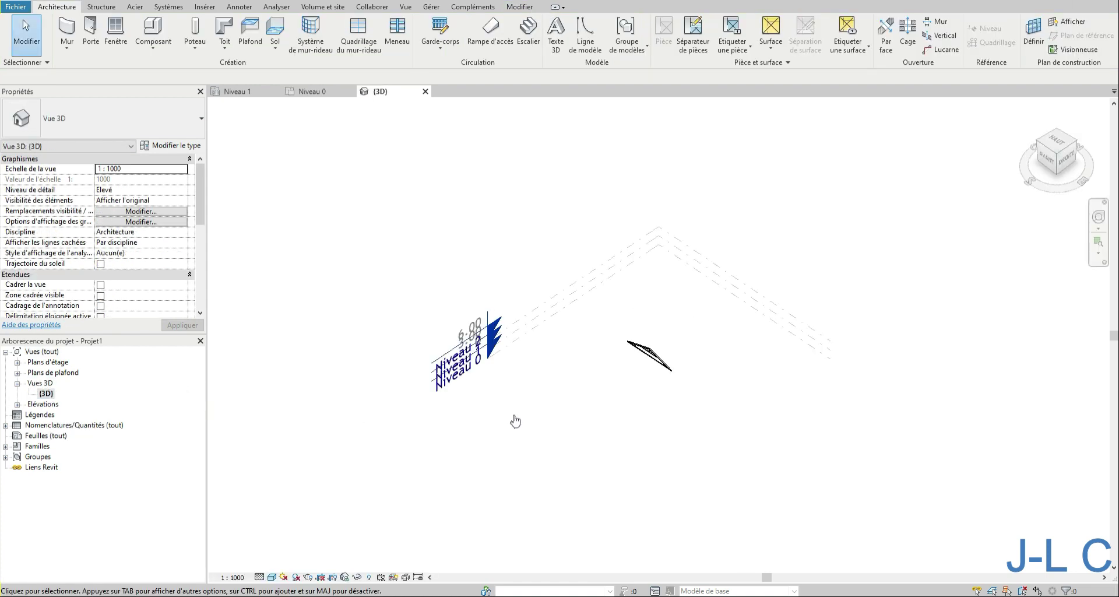
scroll(641, 370, "up", 8)
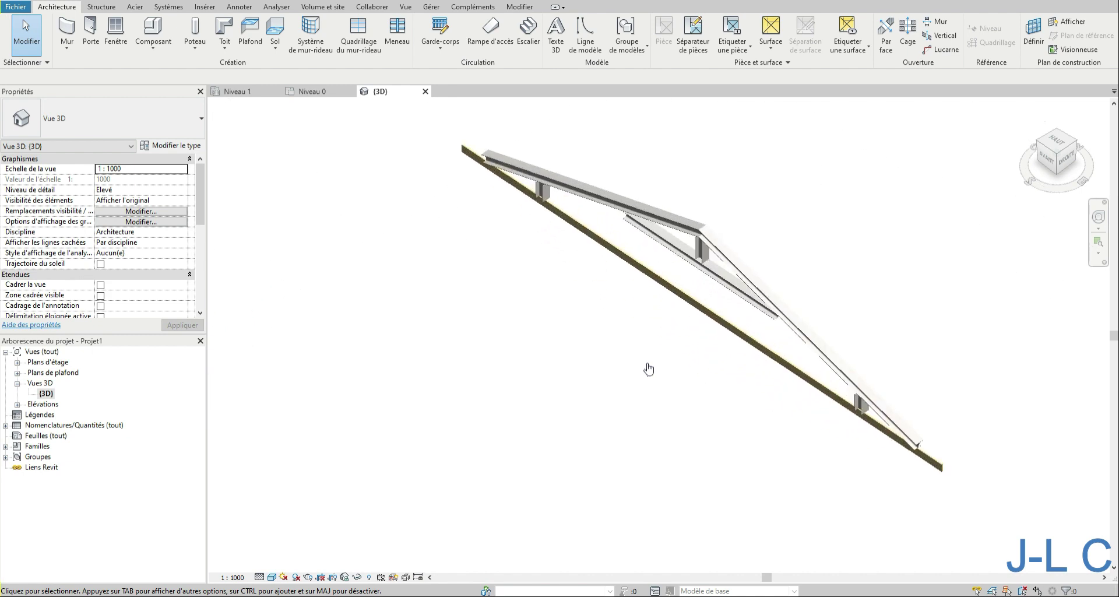
middle_click_drag(650, 376, 709, 275, "shift")
scroll(823, 443, "up", 2)
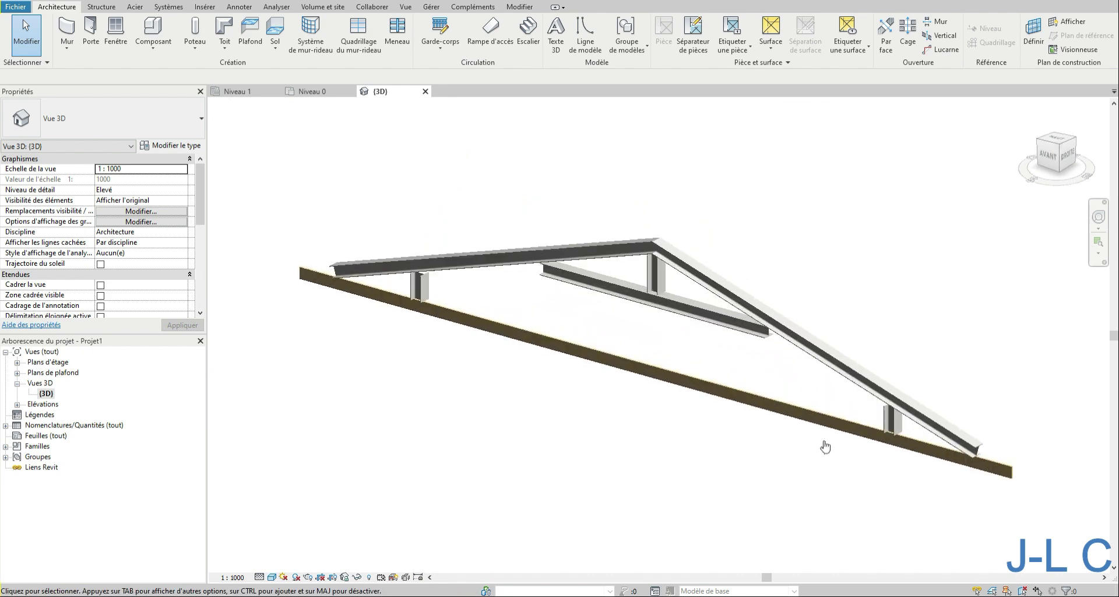
scroll(714, 395, "down", 2)
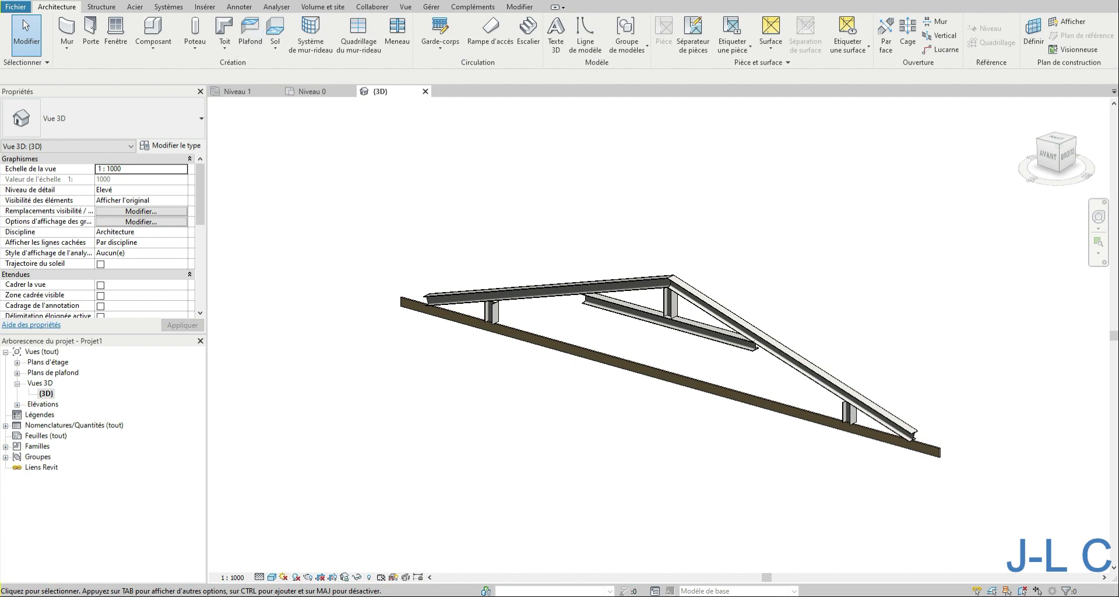
- Close the Niveau 0 view, select the truss in the 3D view and check its symbol location options
left_click(350, 91)
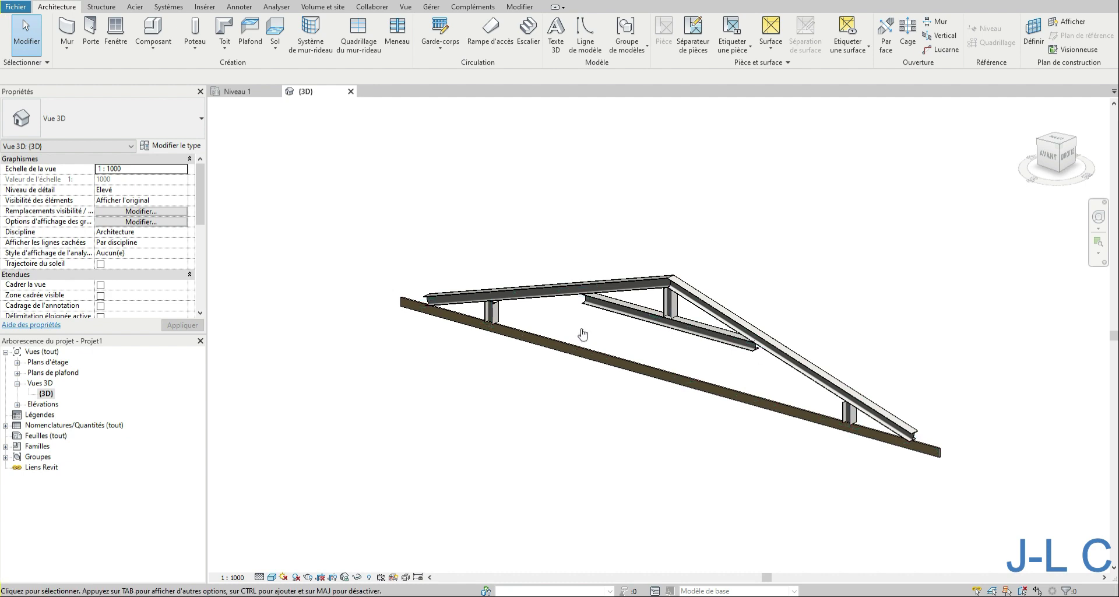
left_click(568, 291)
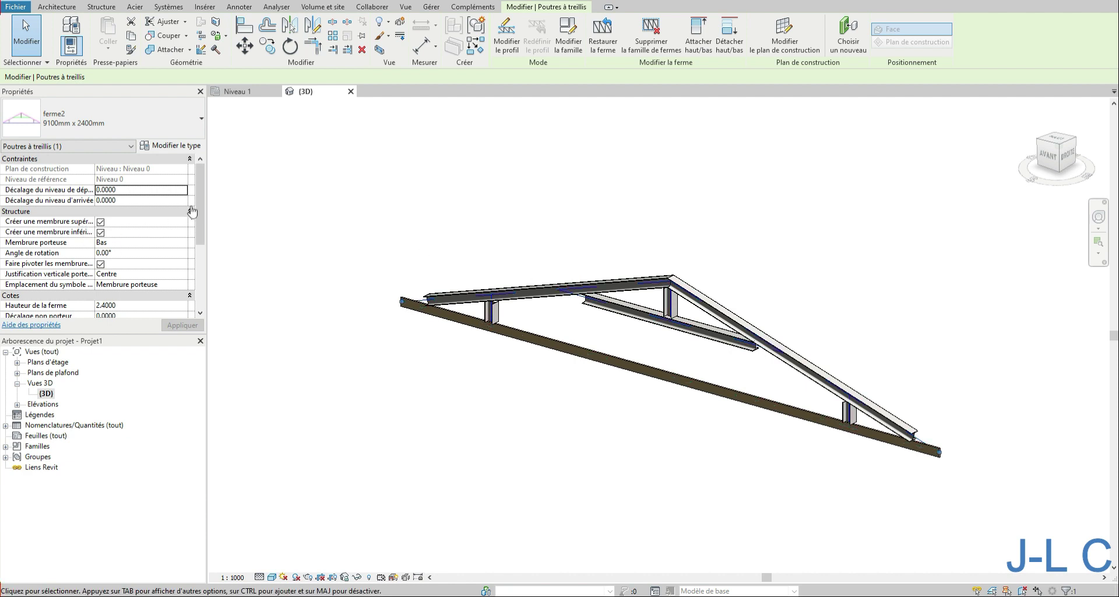
left_click(183, 285)
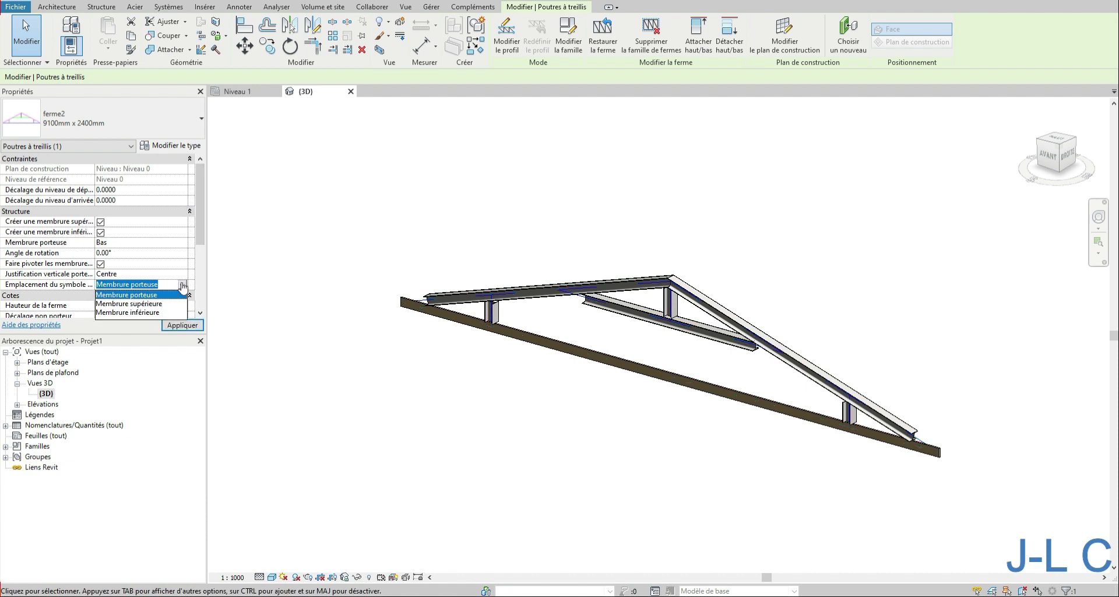
left_click(184, 285)
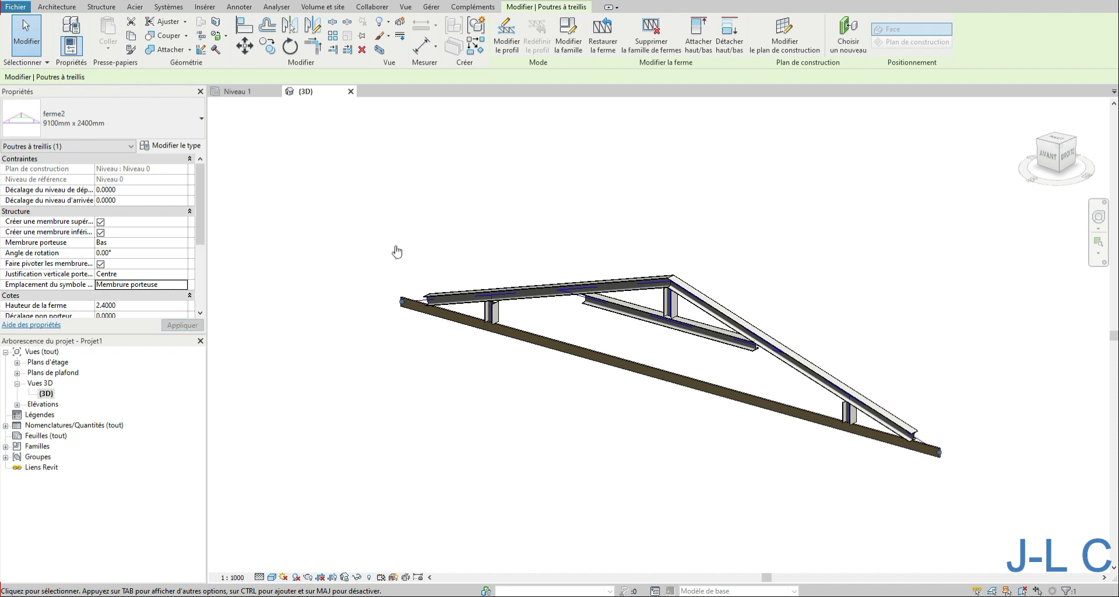
- Open the truss's profile for editing, select its bottom chord line, and finish the profile edit
double_click(490, 296)
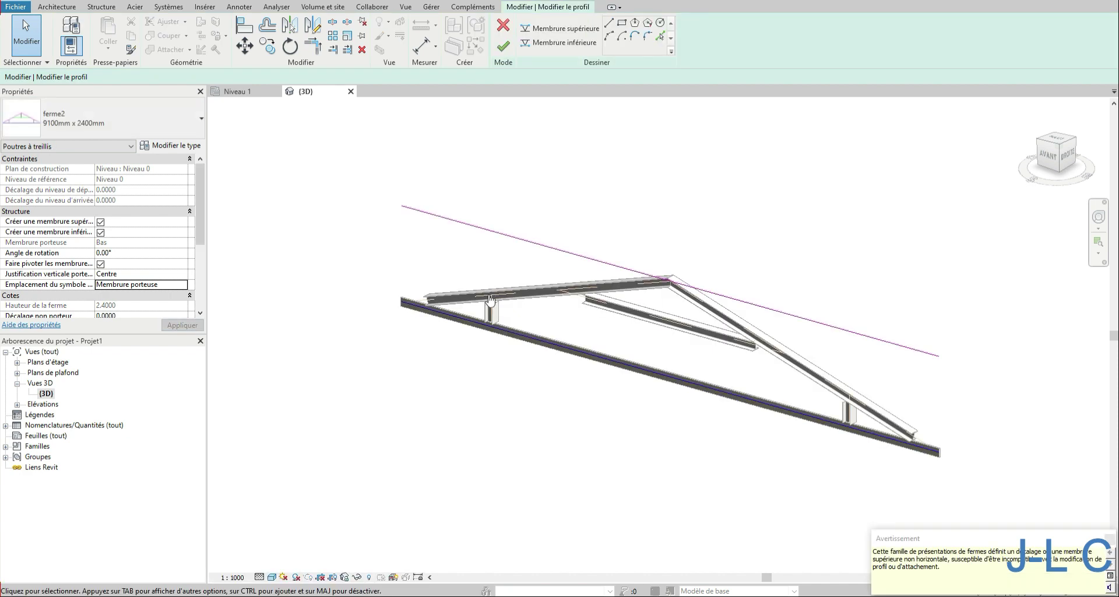
left_click(423, 311)
key("Escape")
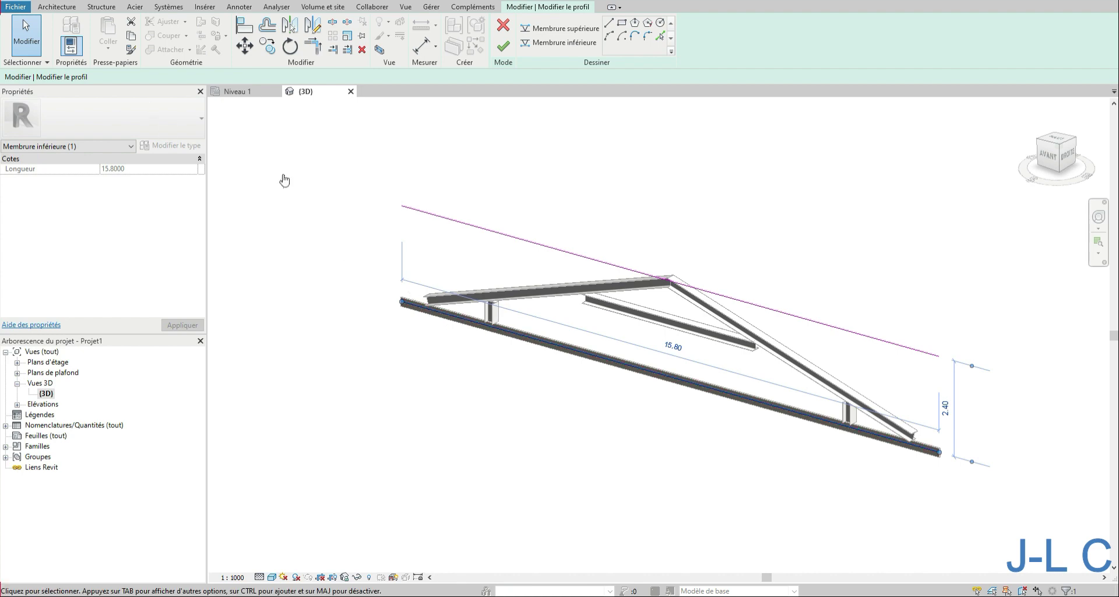
left_click(503, 46)
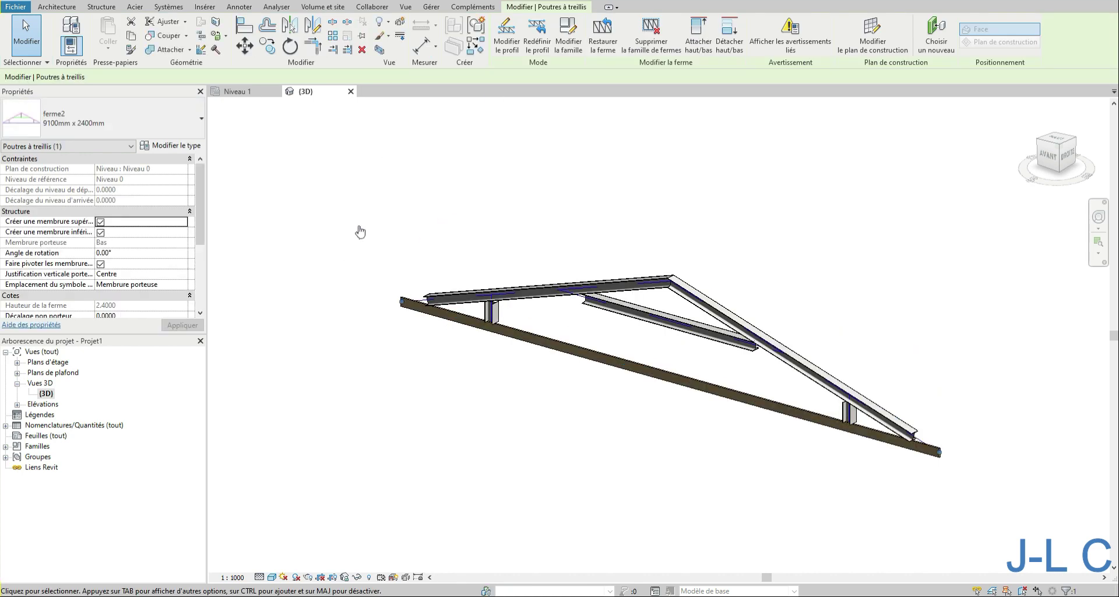
- Set the framing type of the Montants (vertical webs) to Bastaing:63x160 in the truss's type properties and apply it
left_click(174, 146)
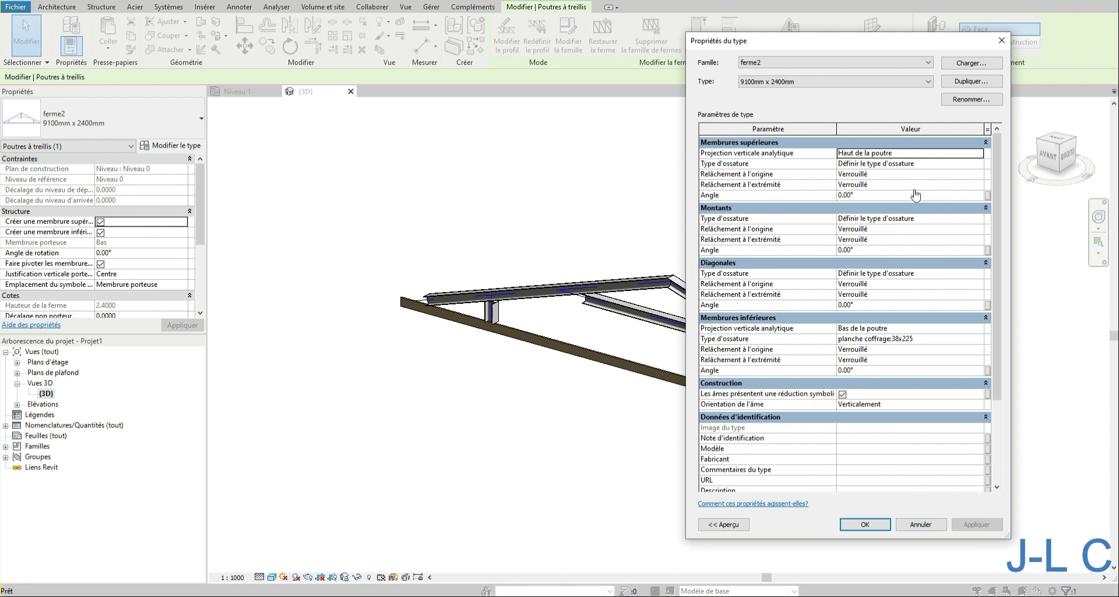
left_click(980, 219)
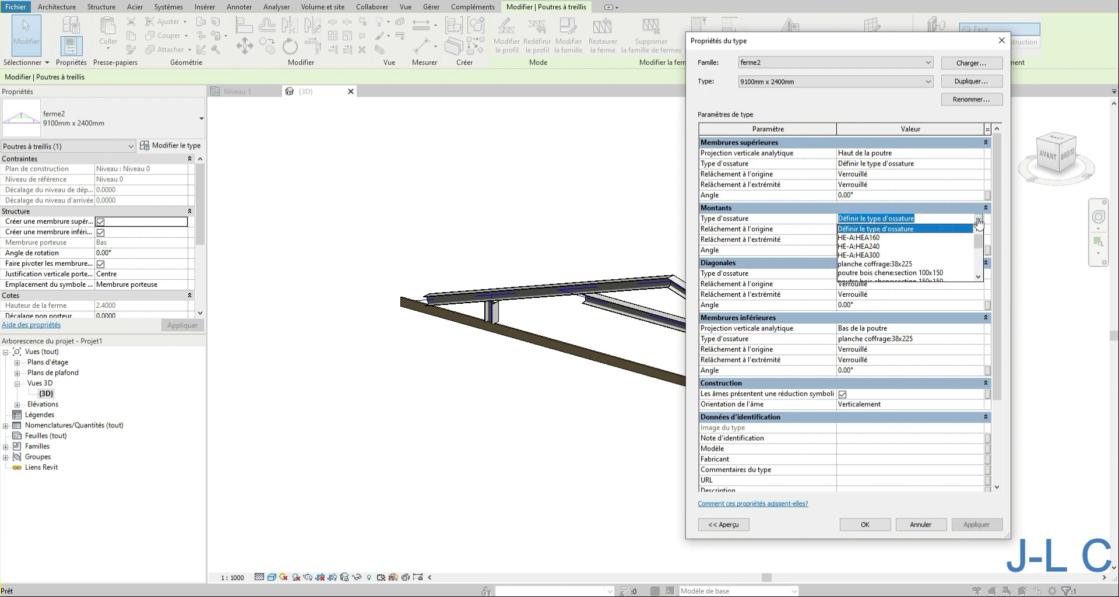
left_click_drag(977, 252, 979, 272)
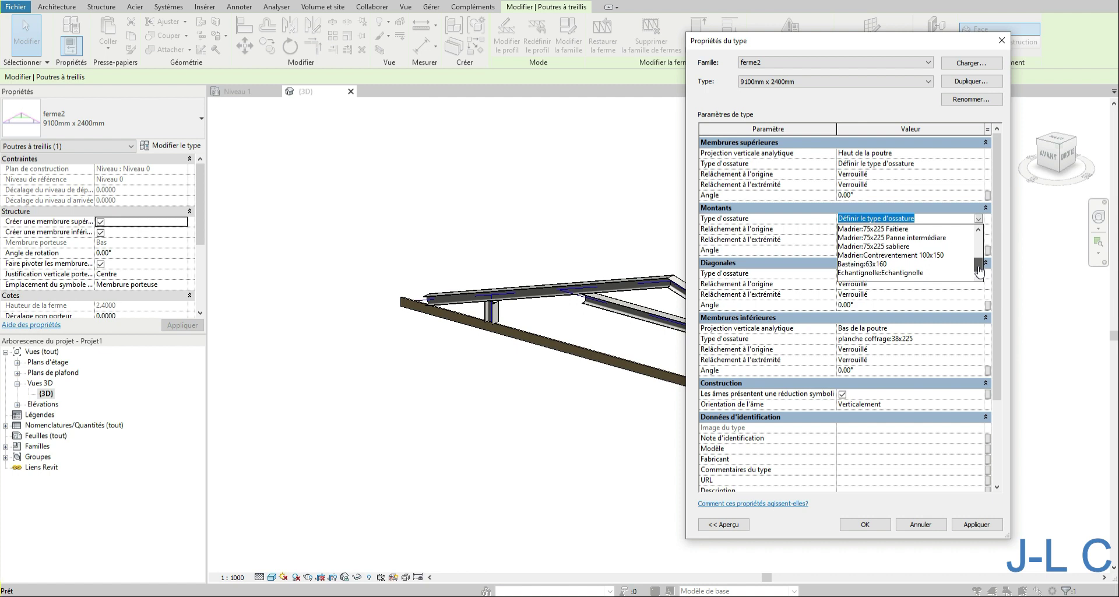
left_click(869, 264)
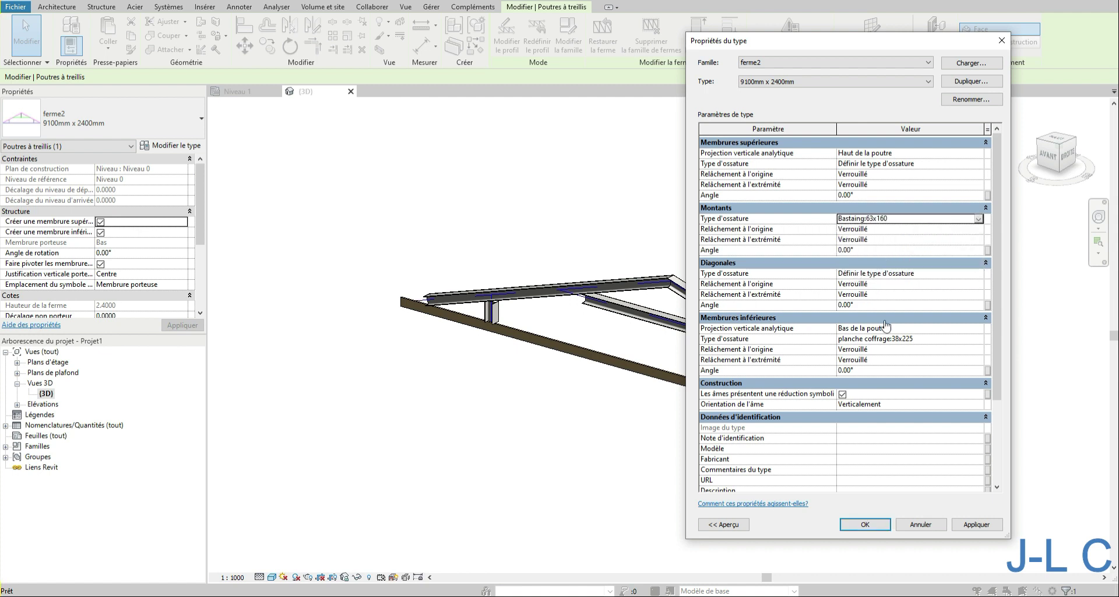
left_click(964, 525)
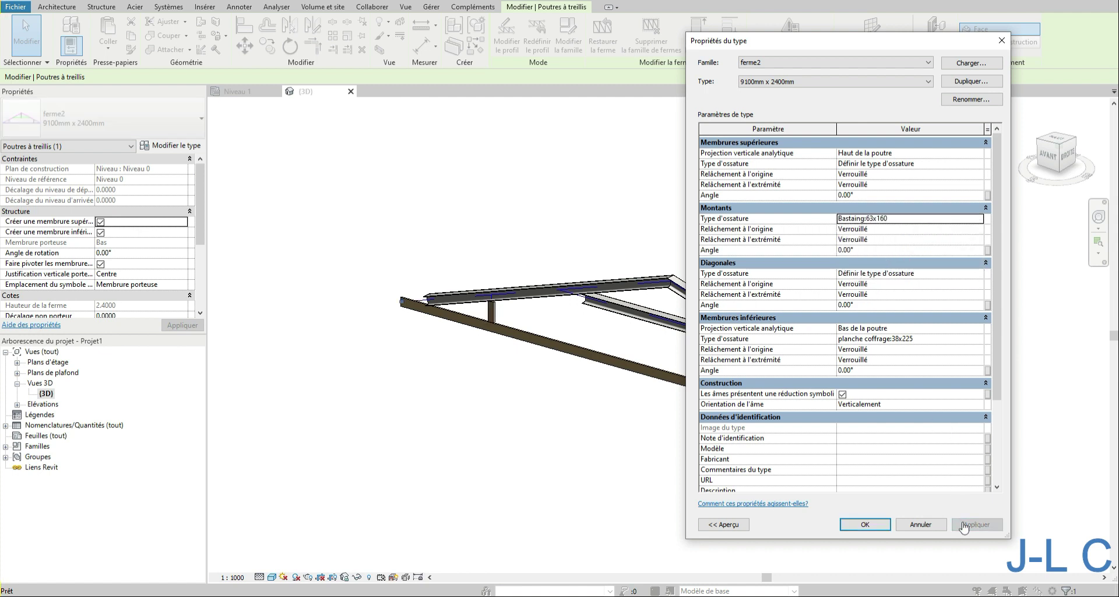
- Uncover the truss behind the type properties, set the Membrures inférieures framing type to poutre bois chene:section 75x225 and apply it
left_click_drag(798, 51, 230, 41)
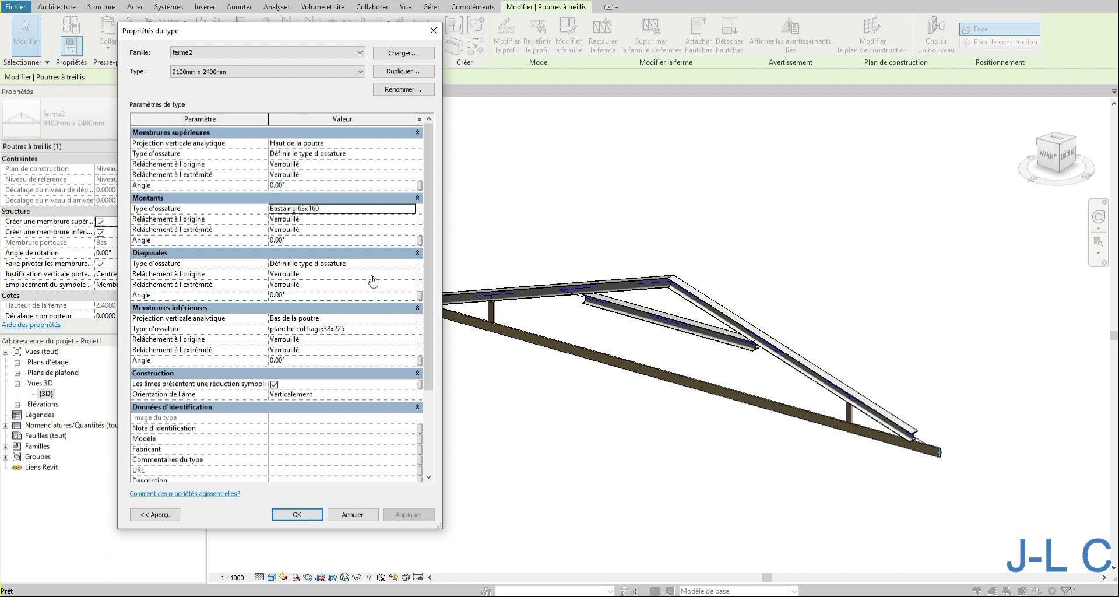
left_click(411, 331)
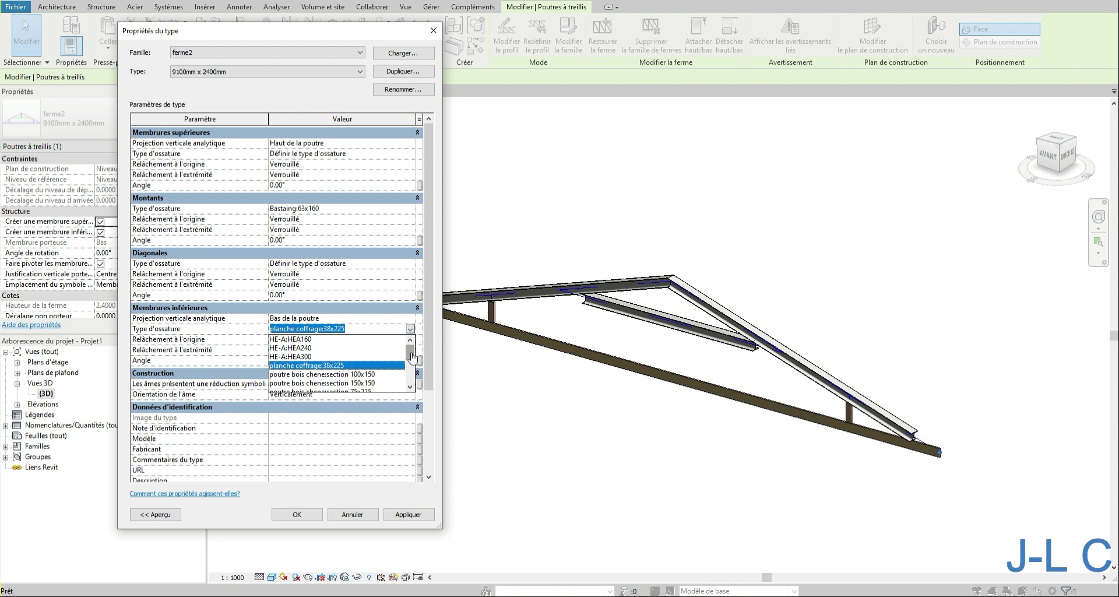
mouse_move(412, 357)
left_mouse_down()
mouse_move(411, 382)
mouse_move(411, 360)
left_mouse_up()
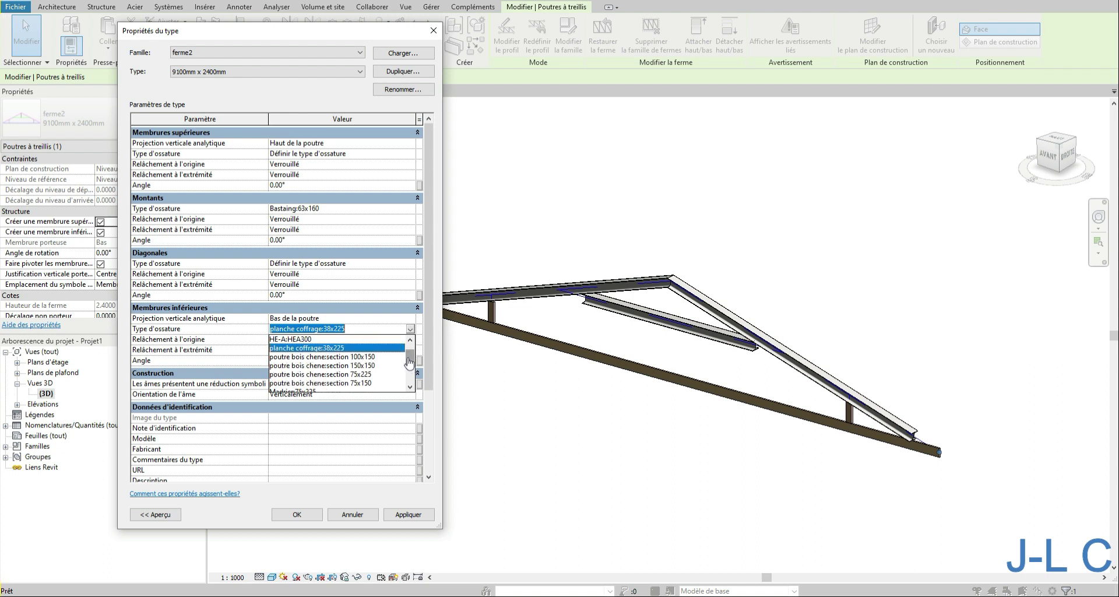
left_click(365, 376)
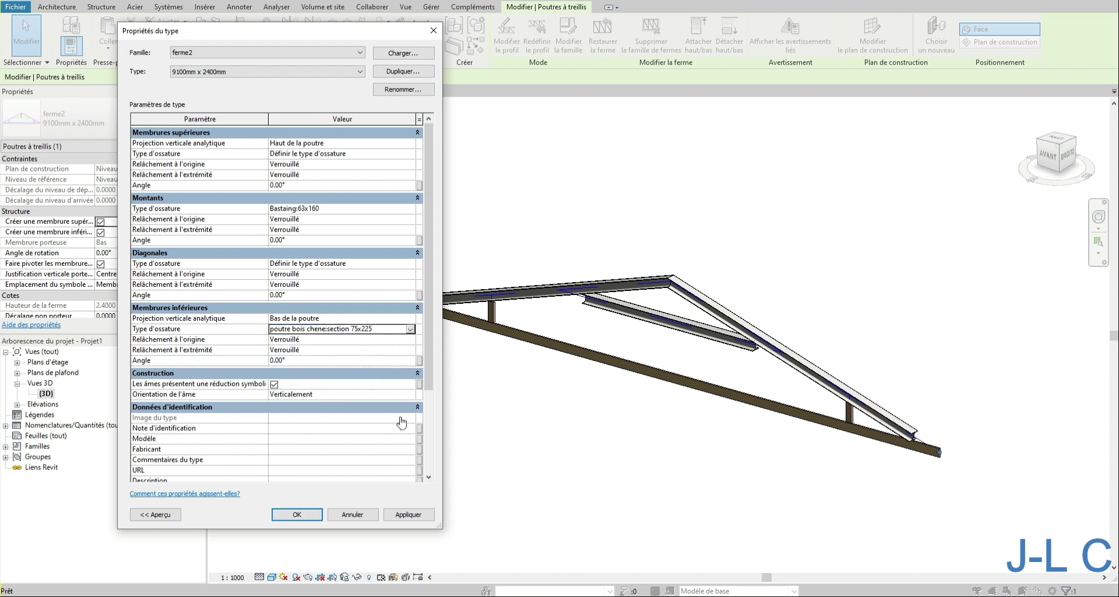
left_click(402, 512)
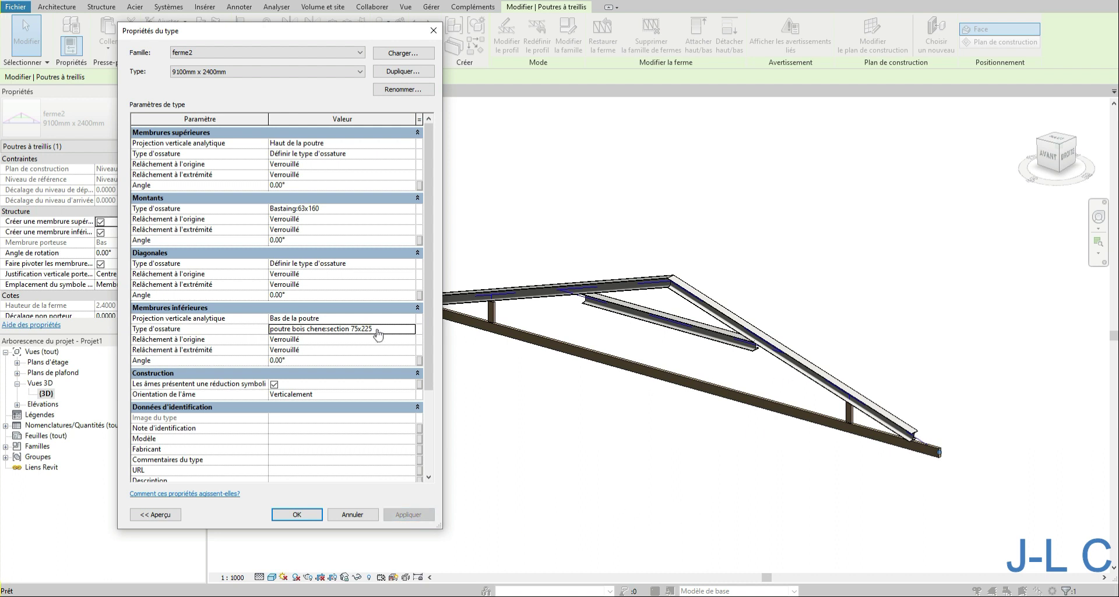
- Set the framing type of the Diagonales to poutre bois chene:section 75x225 and apply it
left_click(412, 268)
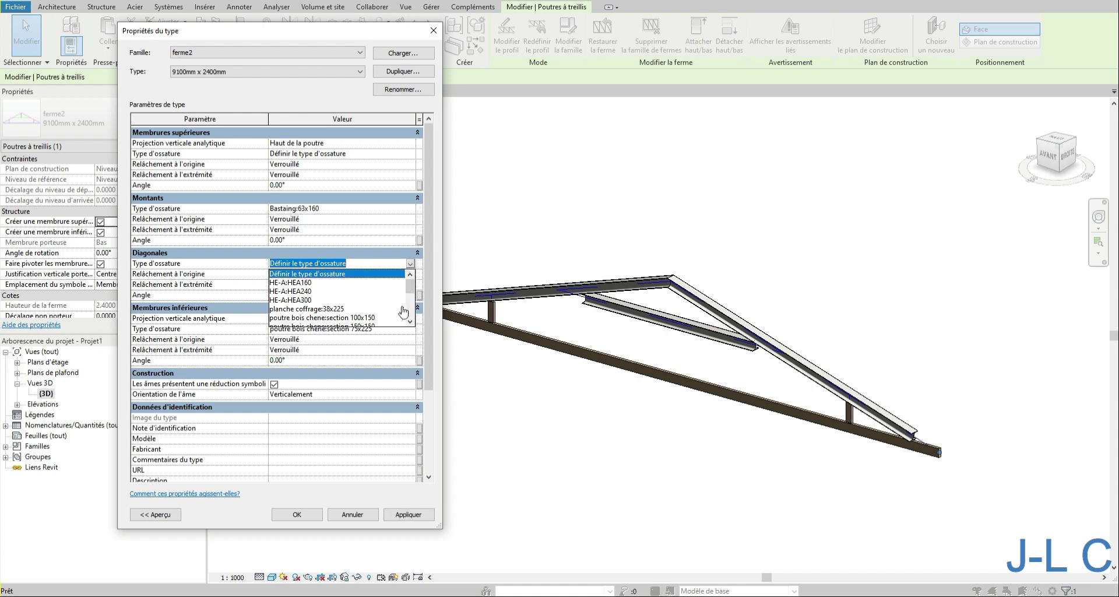
left_click_drag(414, 298, 412, 307)
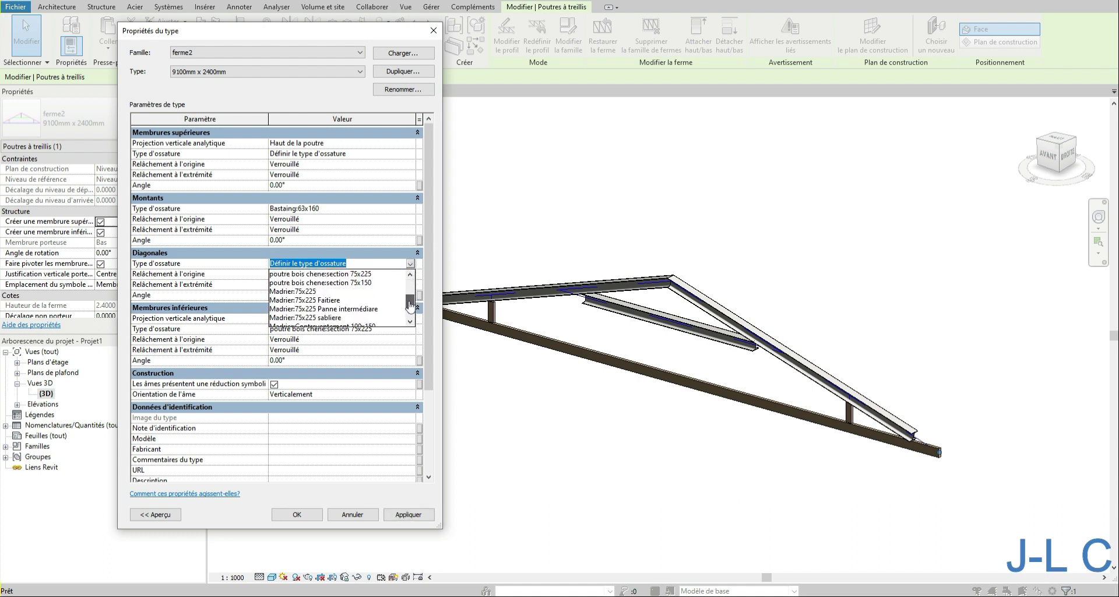
left_click(327, 274)
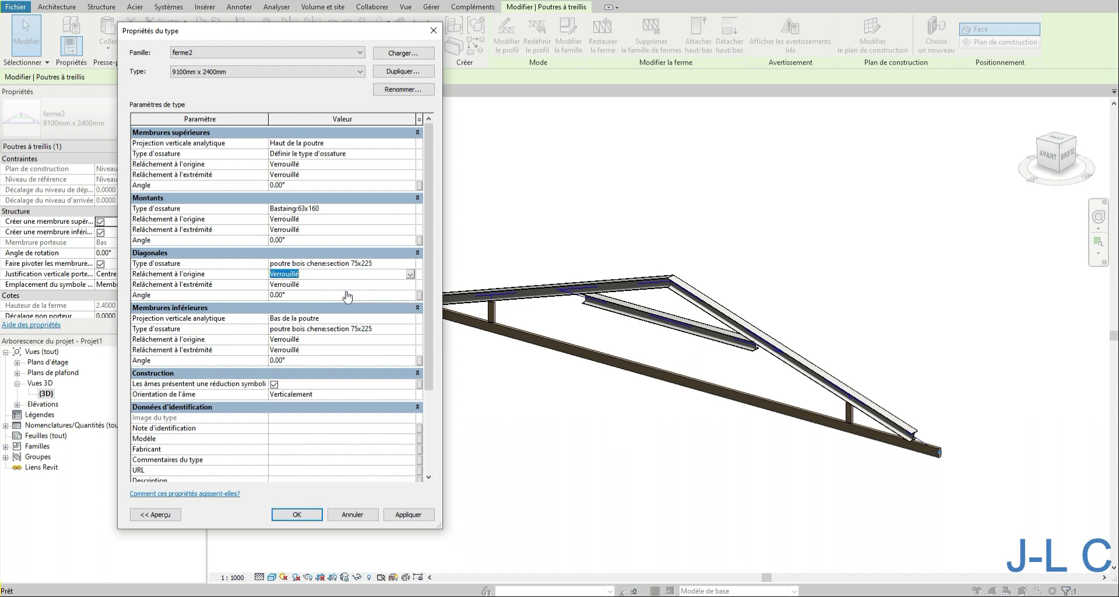
left_click(398, 511)
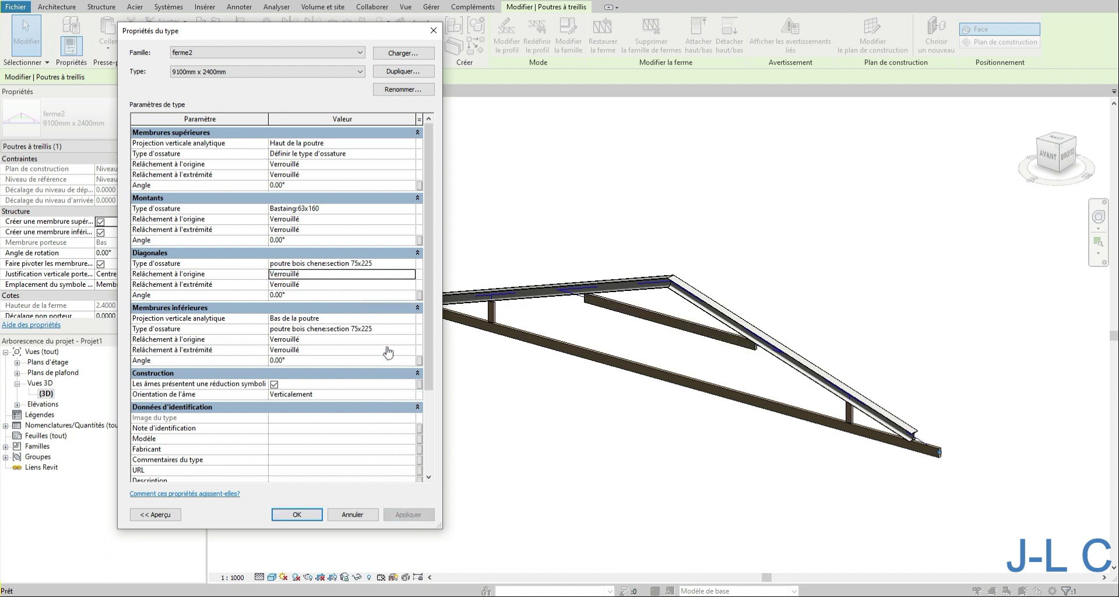
- Set the framing type of the Montants to poutre bois chene:section 75x225
left_click(408, 209)
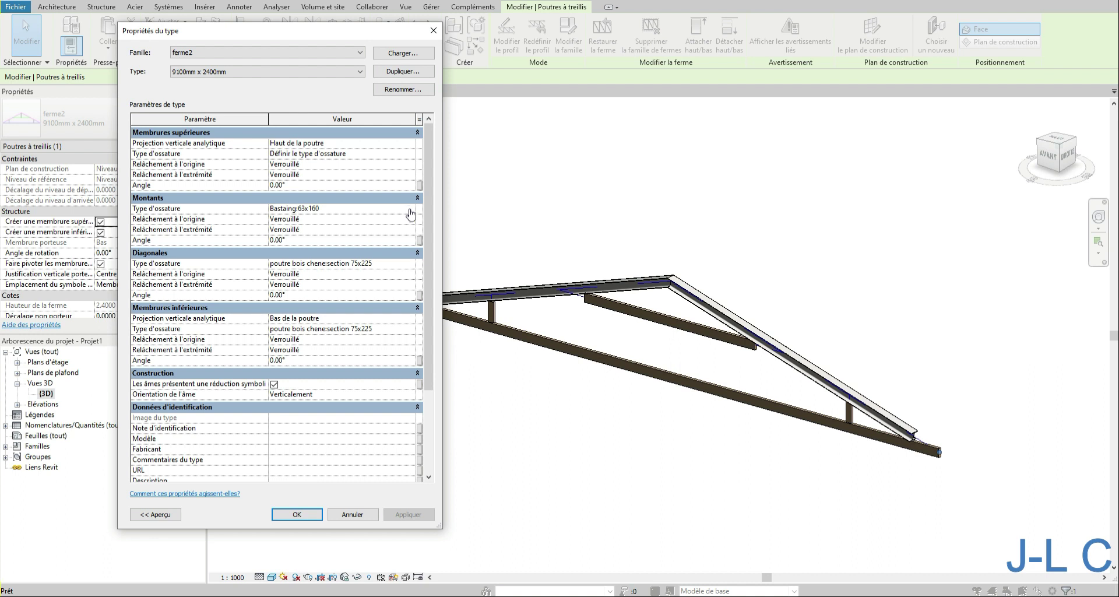
left_click(411, 208)
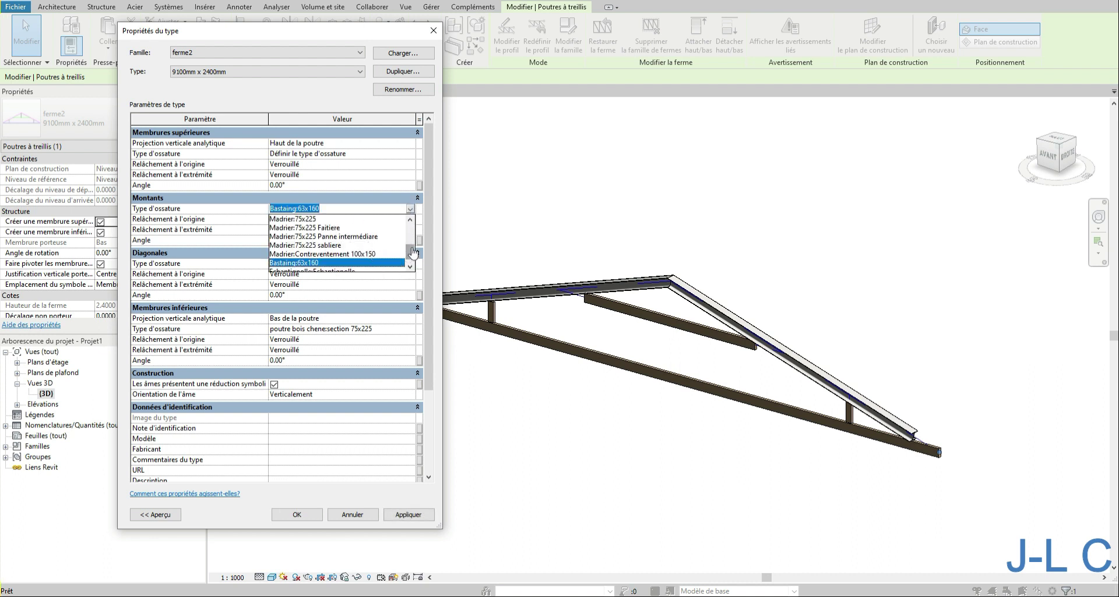
left_click_drag(410, 251, 410, 237)
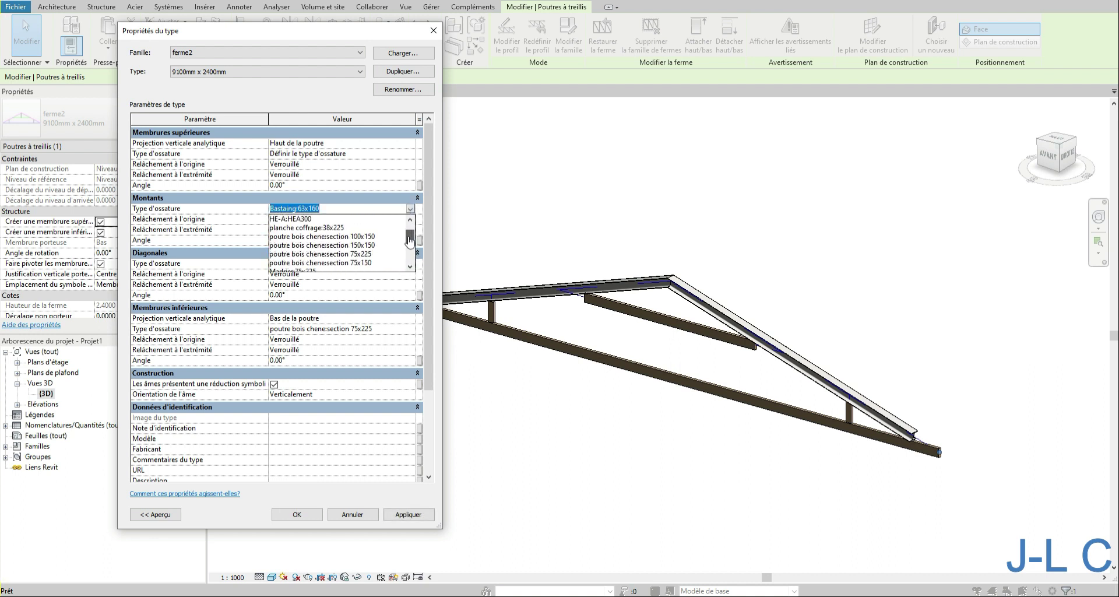
left_click(372, 256)
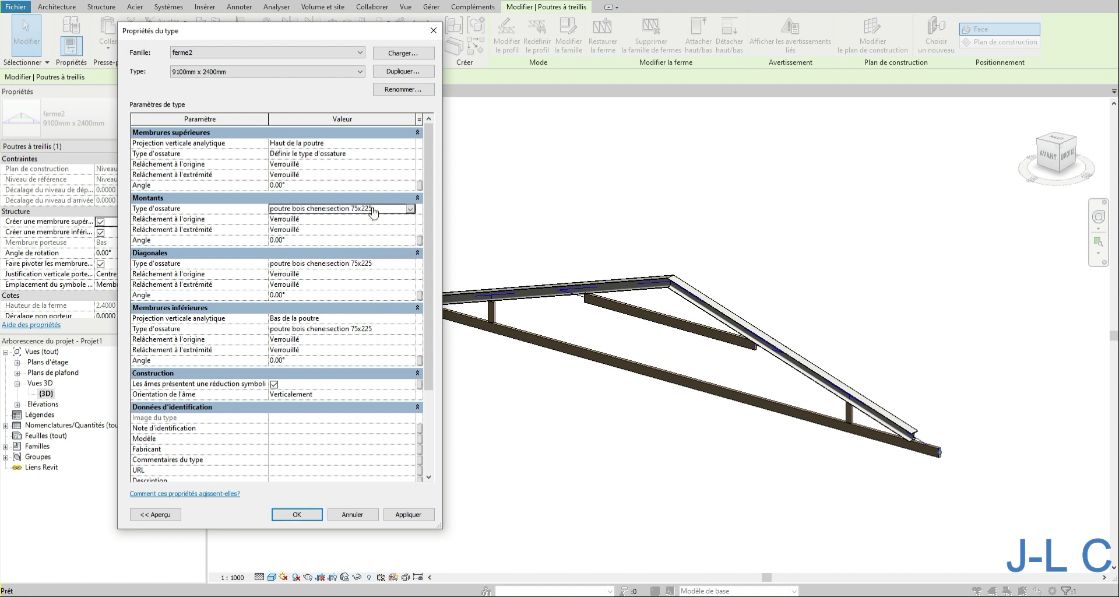
- Set the framing type of the Membrures supérieures to poutre bois chene:section 75x225, apply it and accept the type properties
left_click(412, 156)
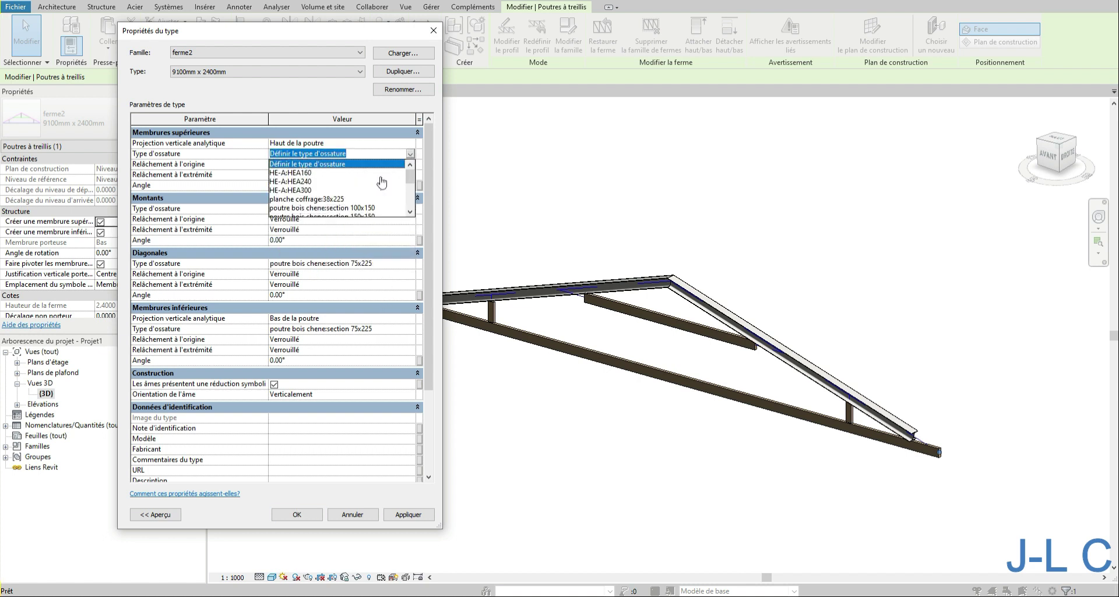
scroll(382, 186, "down", 2)
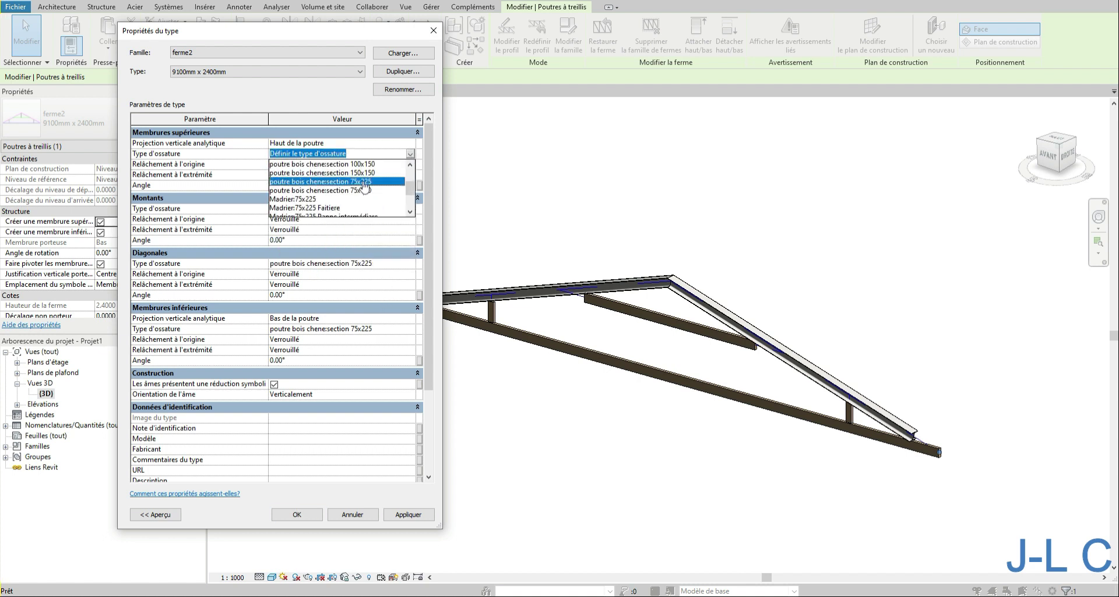
left_click(366, 181)
left_click(409, 515)
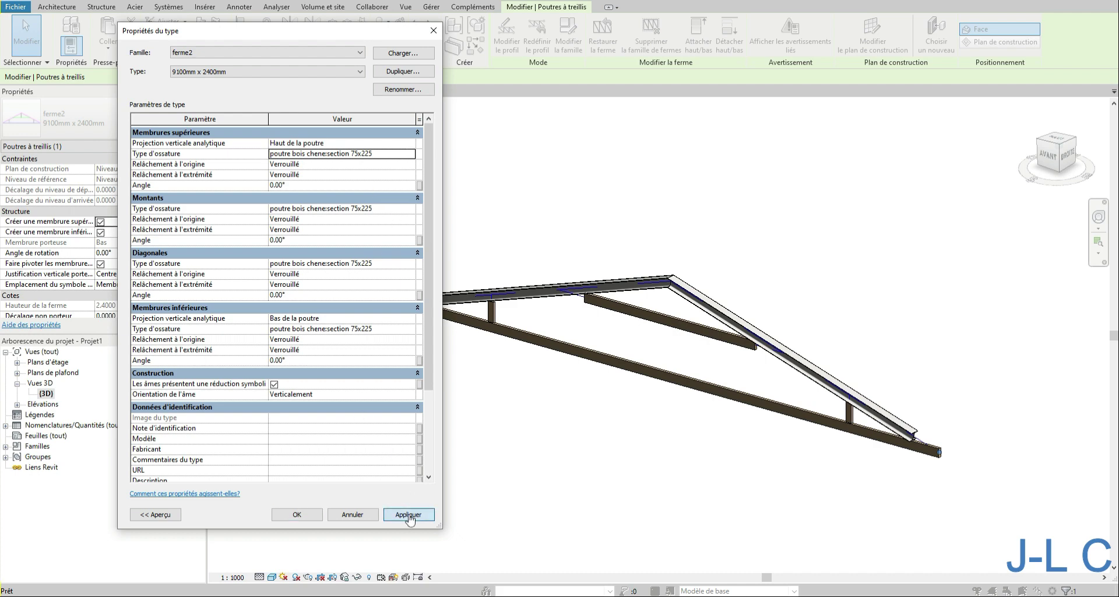
left_click(313, 513)
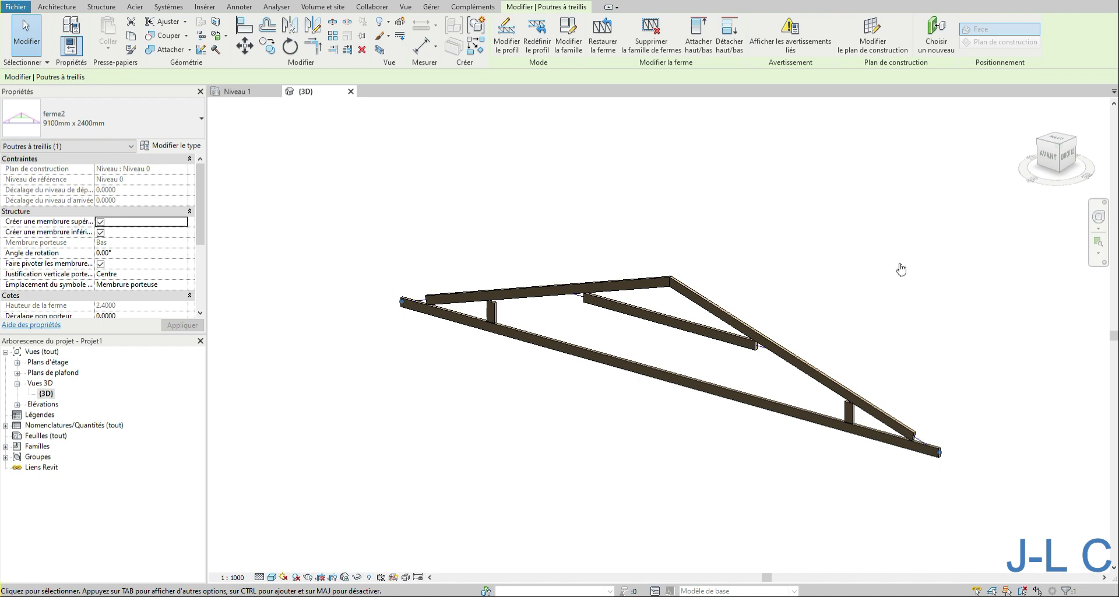
- In the front view, select the whole truss, filter the selection to Ossature (Ame), Ossature (Membrures) and Poutres à treillis, and unpin it
left_click(1047, 155)
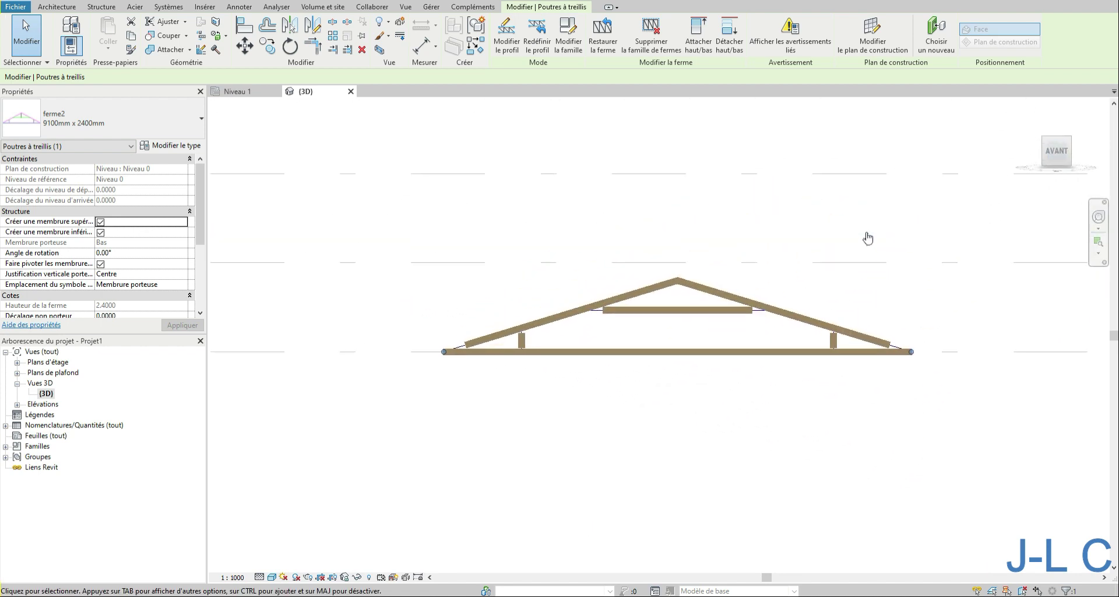
scroll(680, 300, "up", 2)
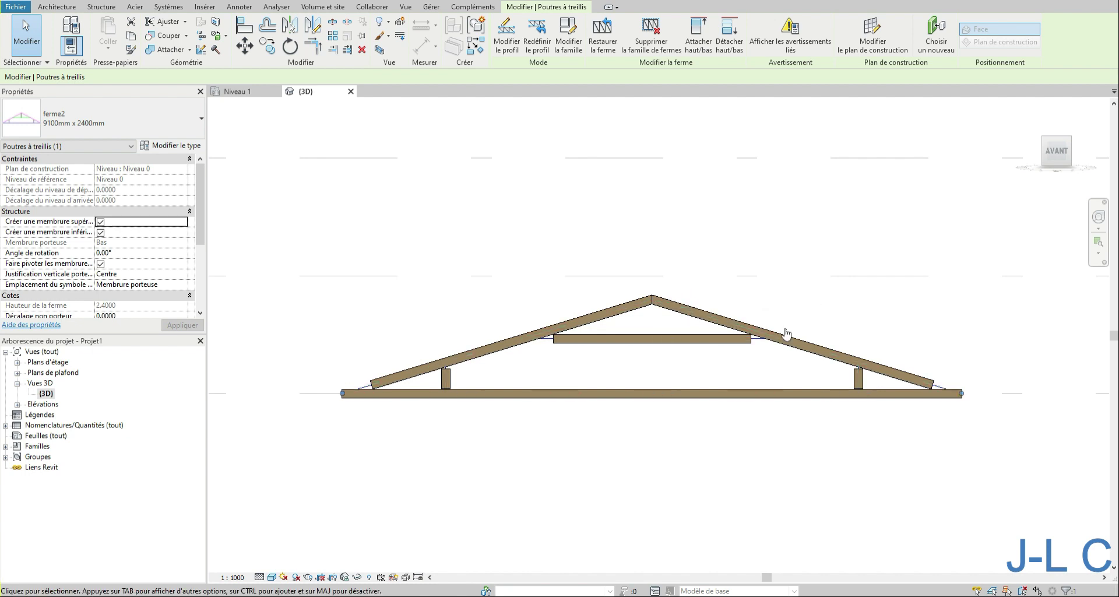
left_click_drag(970, 331, 420, 412)
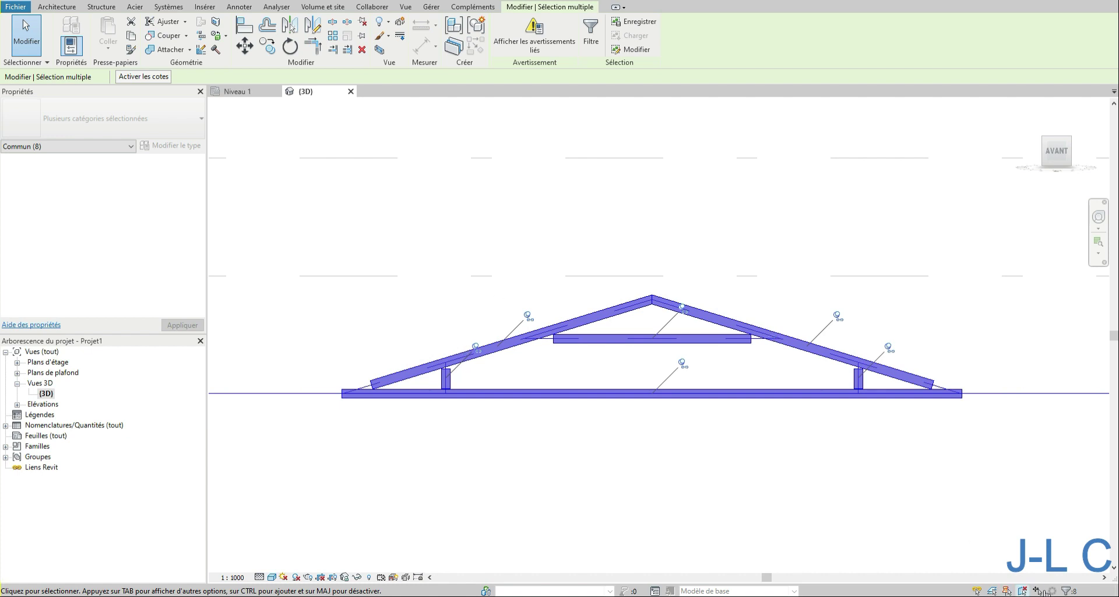
left_click(1064, 591)
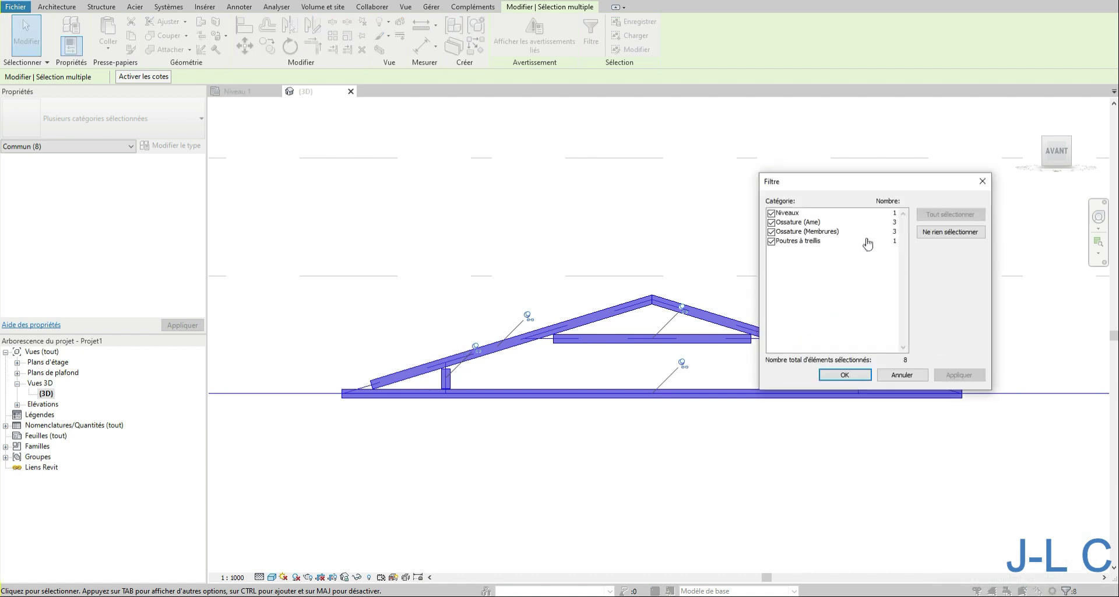
left_click(935, 232)
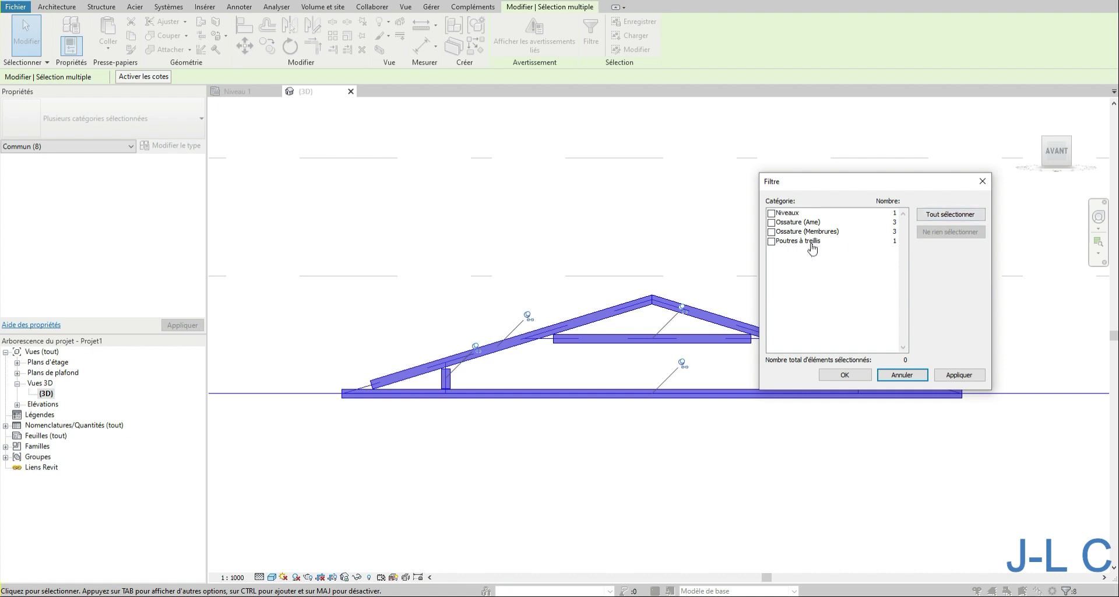
left_click(771, 222)
left_click(771, 231)
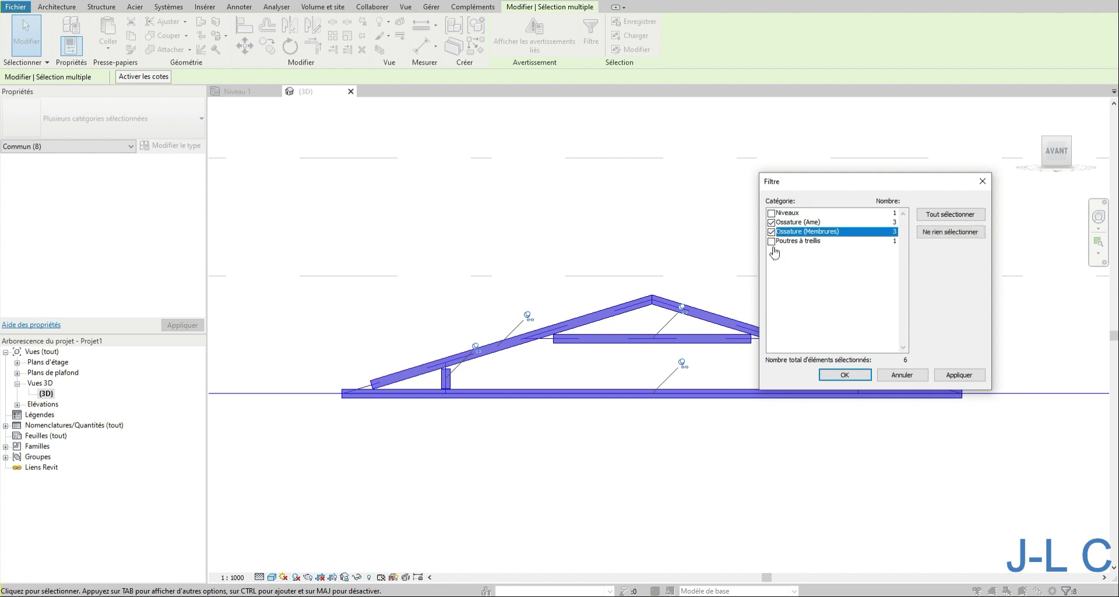
left_click(771, 241)
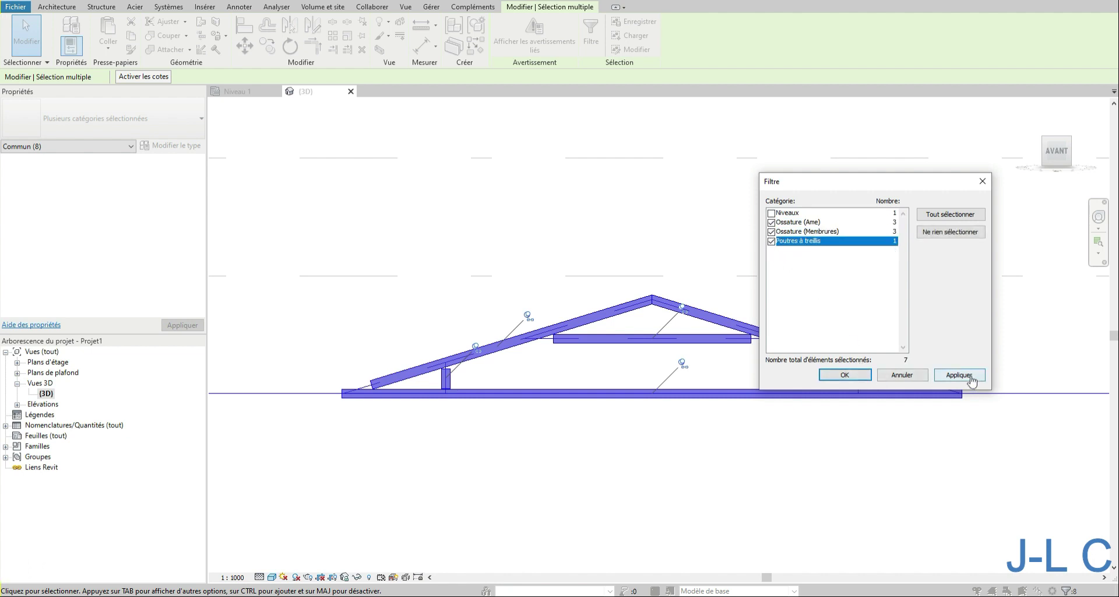
left_click(848, 375)
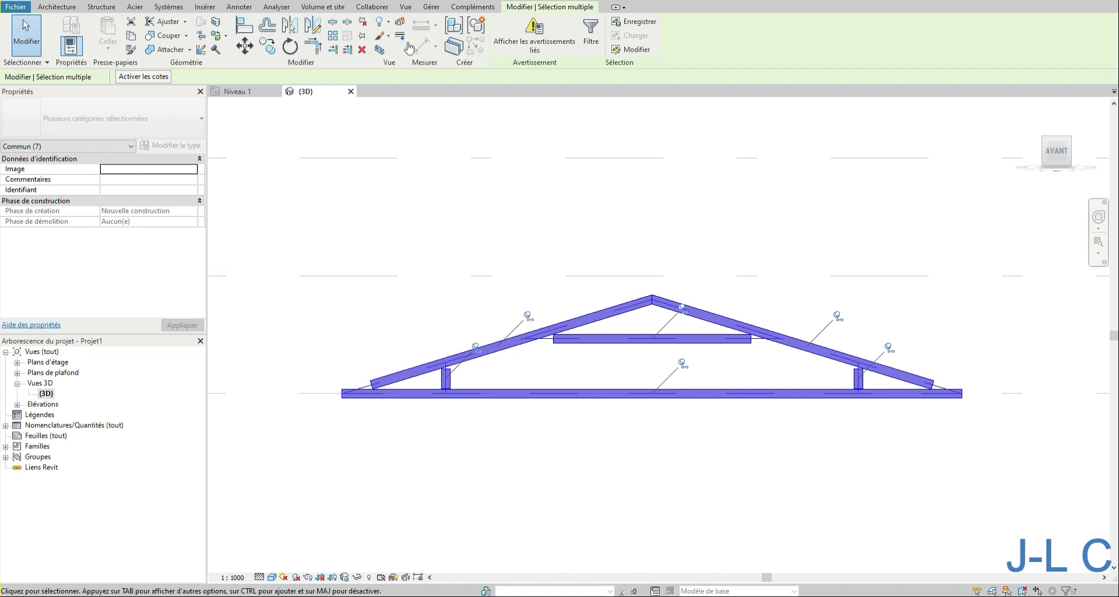
left_click(363, 22)
- Lengthen both ends of the left post so it reaches the centrelines of the upper and lower chords
scroll(377, 417, "up", 5)
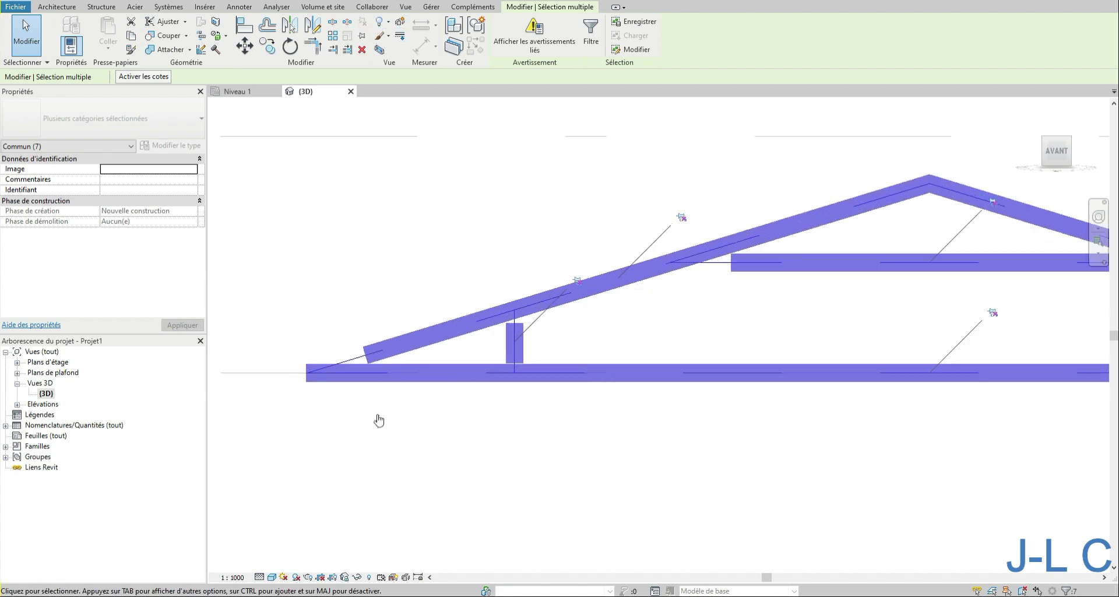
scroll(574, 332, "up", 5)
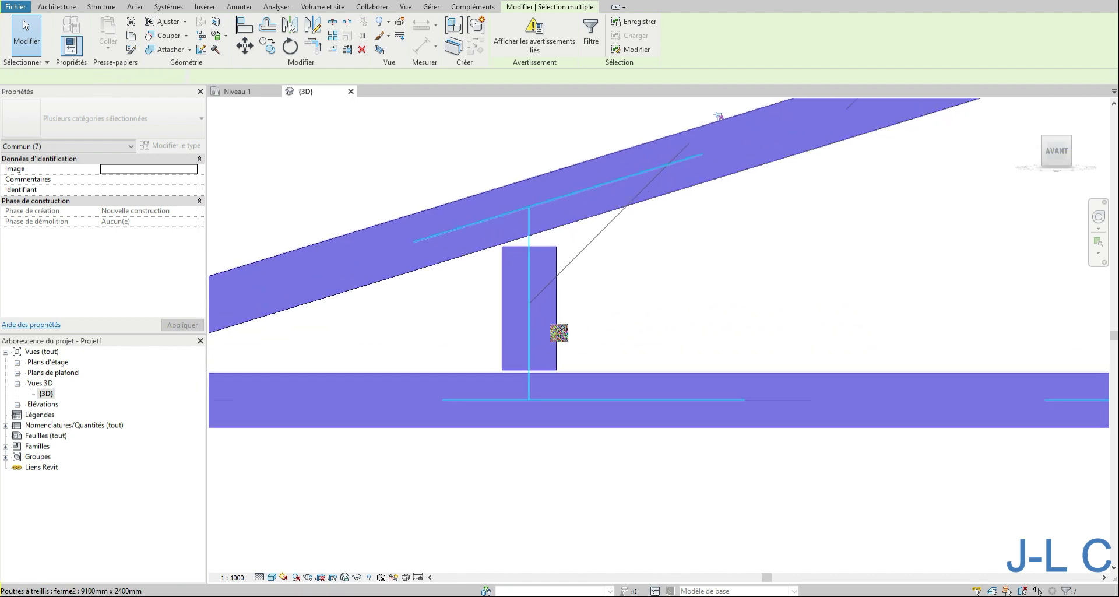
left_click(559, 330)
left_click(554, 327)
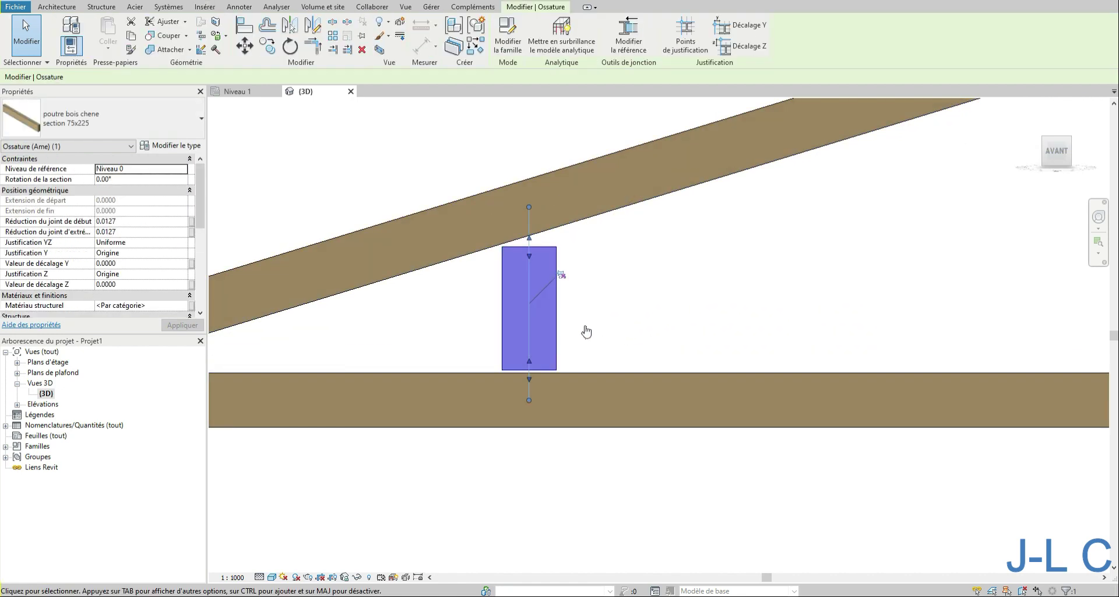
left_click_drag(533, 221, 529, 207)
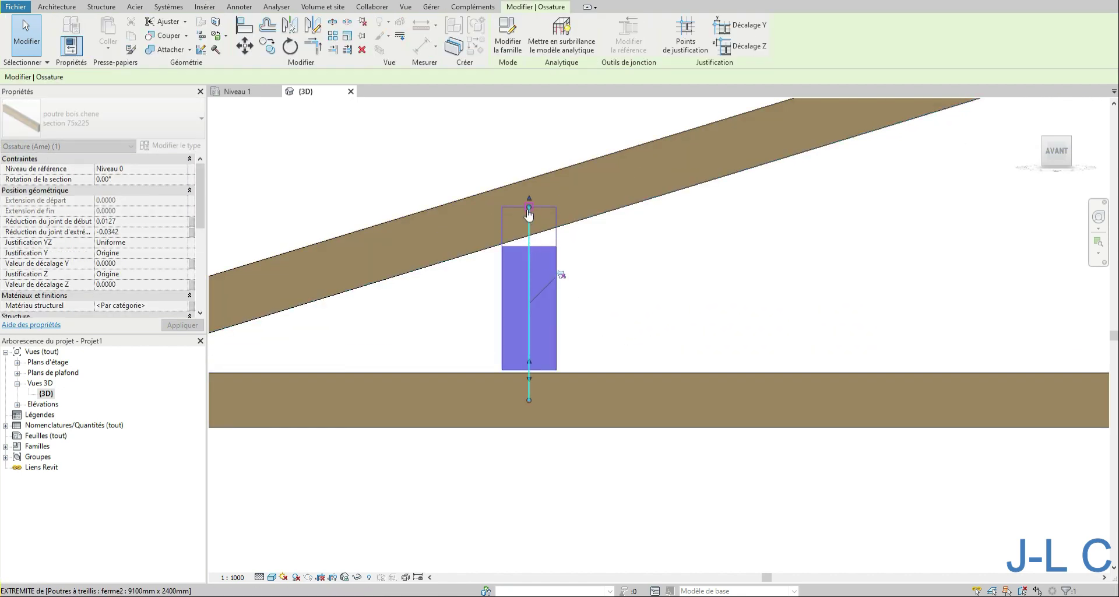
left_click_drag(539, 368, 527, 400)
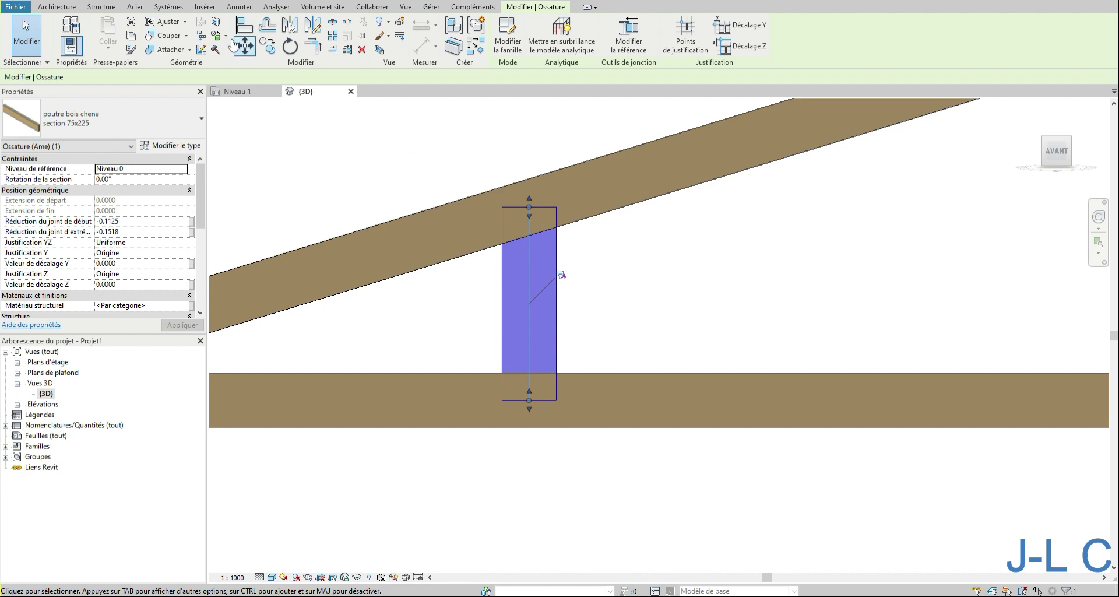
- Cope the upper end of the left post against the left upper chord
left_click(164, 22)
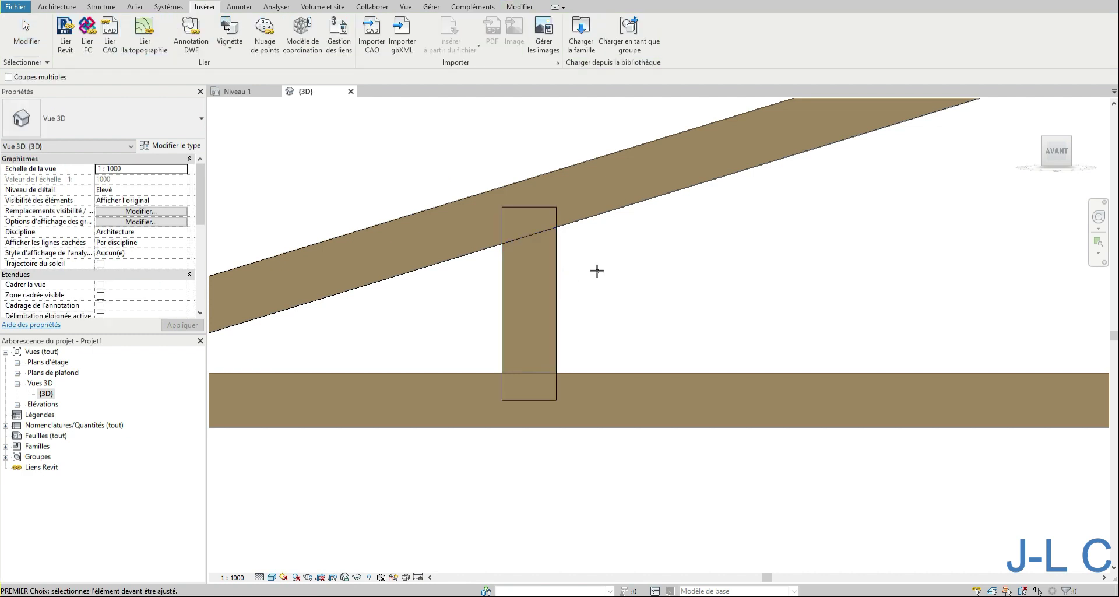
left_click(555, 265)
left_click(582, 221)
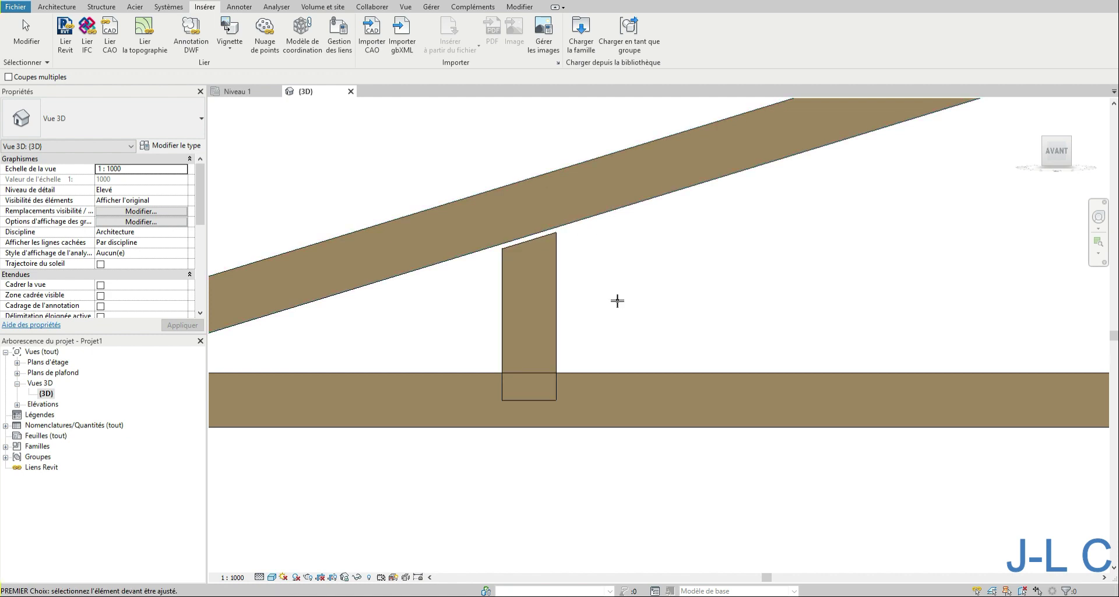
- Set the left post's Distance d'ajustement to 0.0000
key("Escape")
left_click(565, 256)
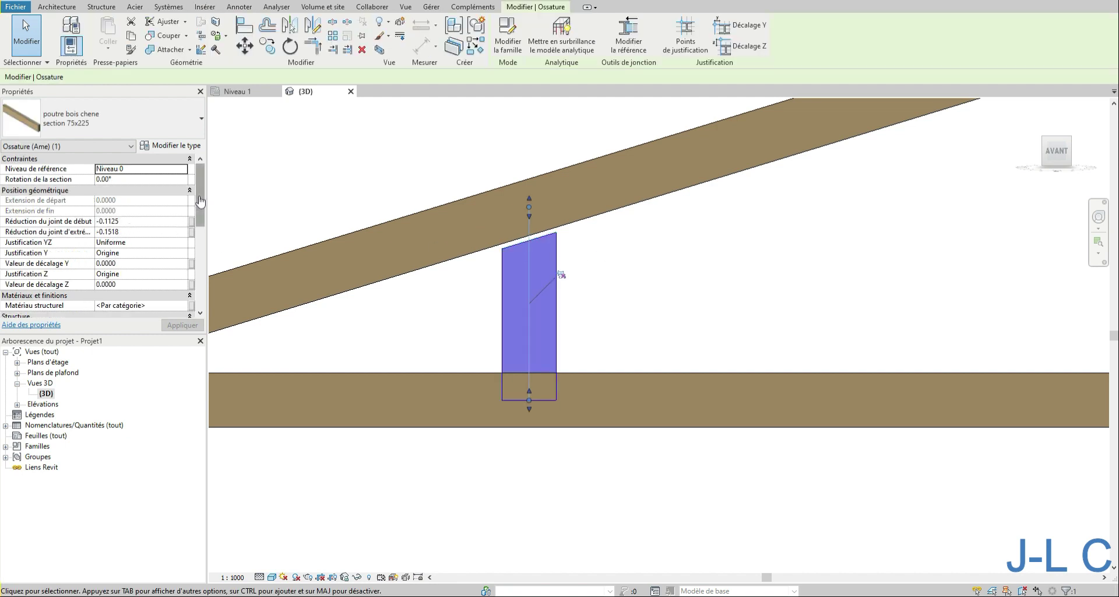
left_click_drag(199, 204, 194, 267)
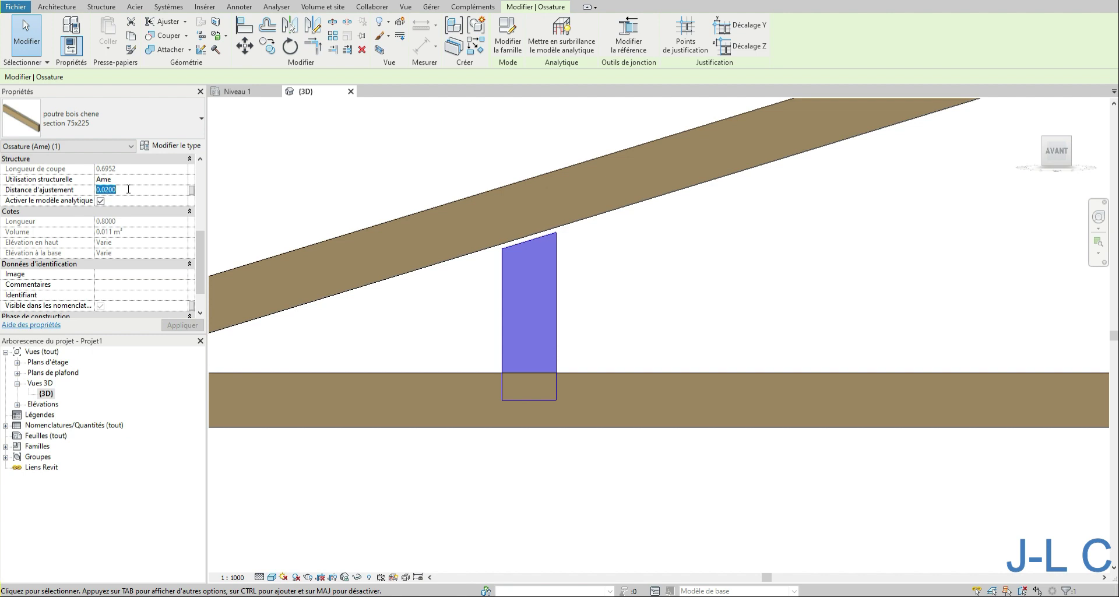
type("0.0000")
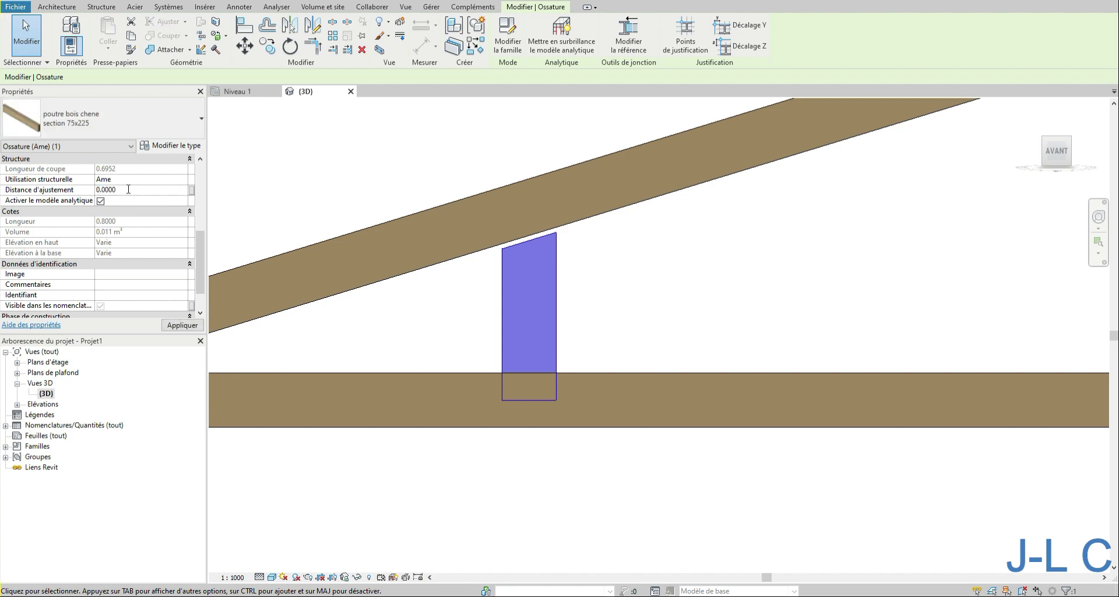
- Lengthen the lower end of the left upper chord to the left end of the lower chord
scroll(513, 326, "down", 5)
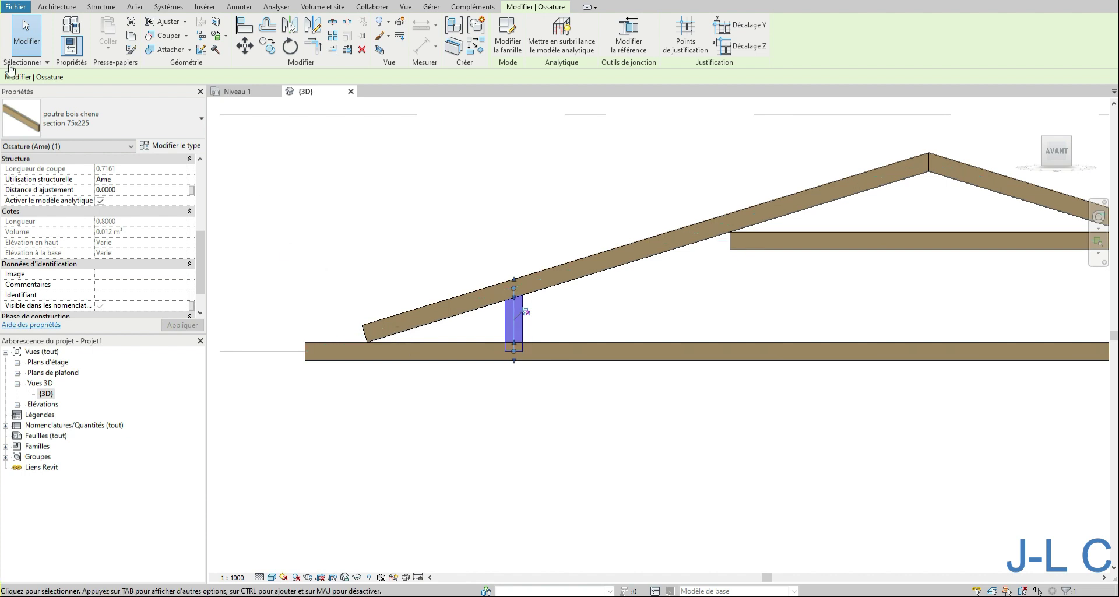
left_click(446, 324)
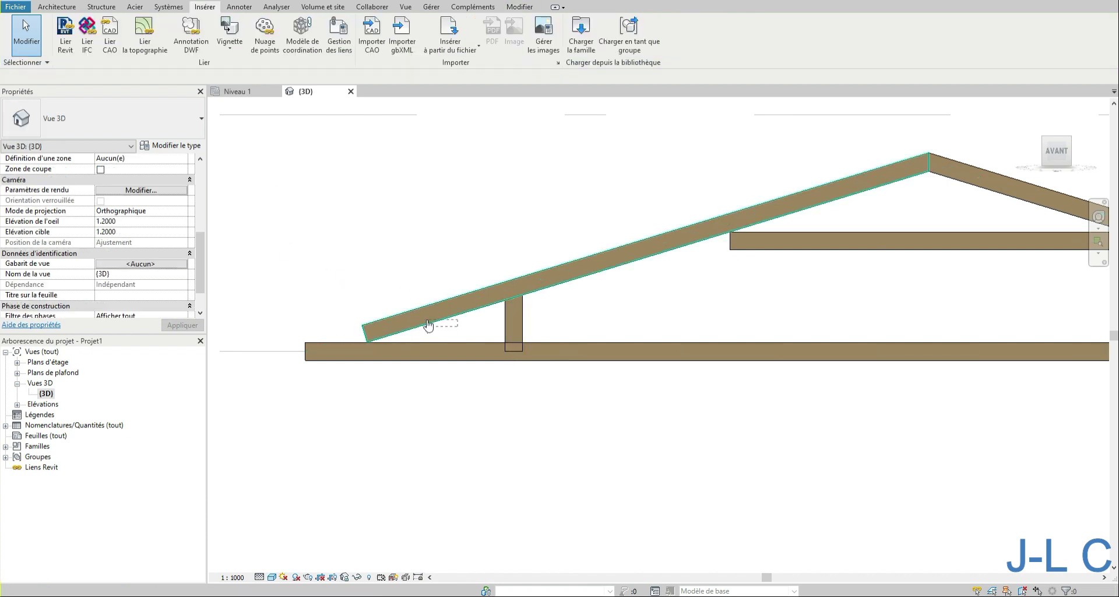
left_click(431, 323)
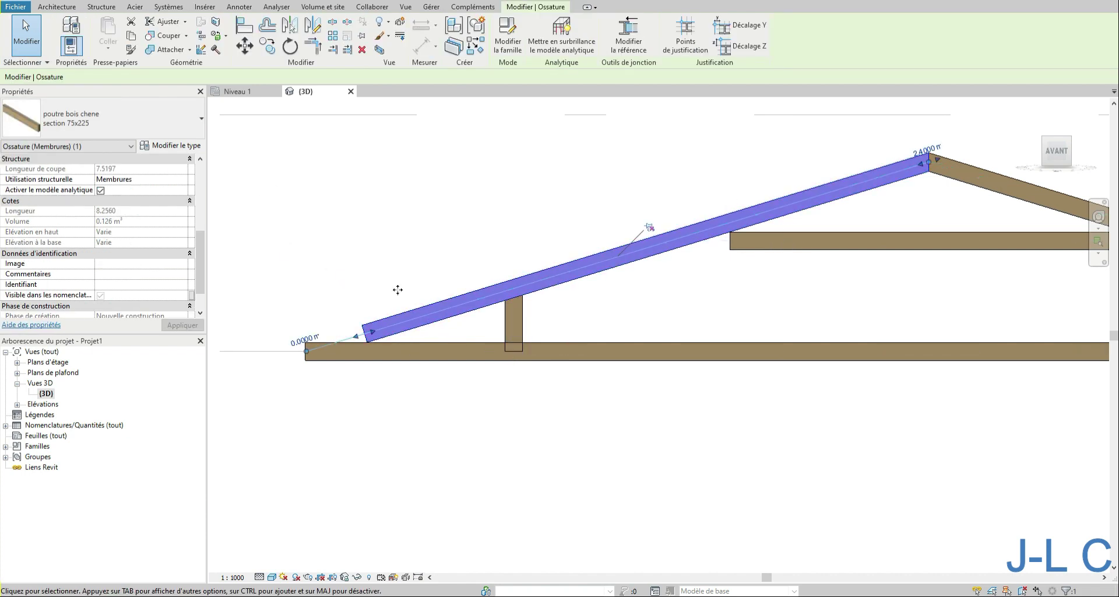
scroll(367, 324, "up", 3)
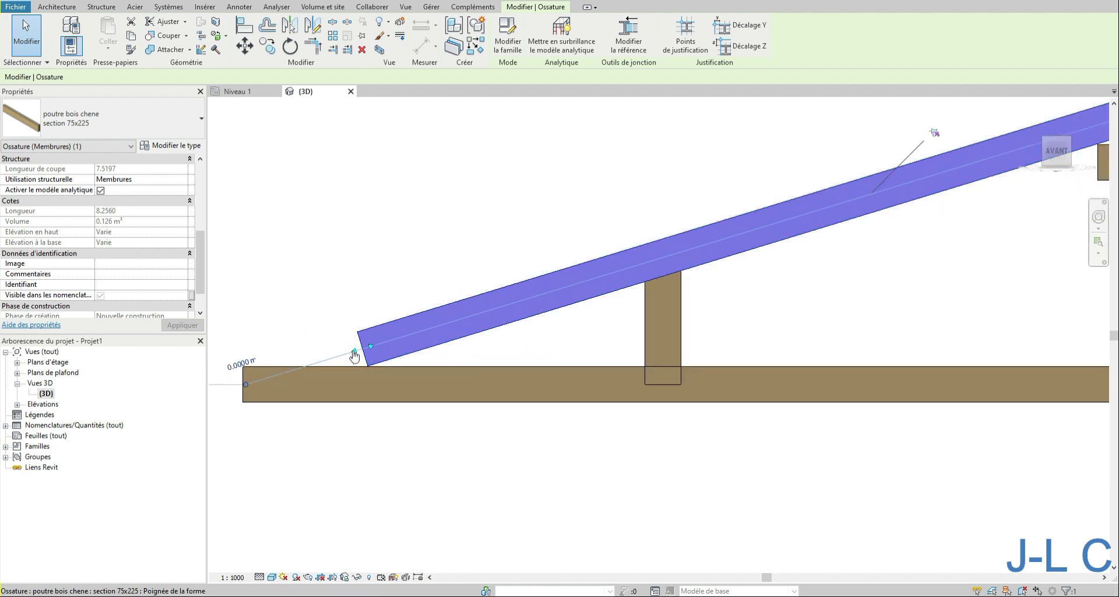
left_click_drag(354, 355, 246, 366)
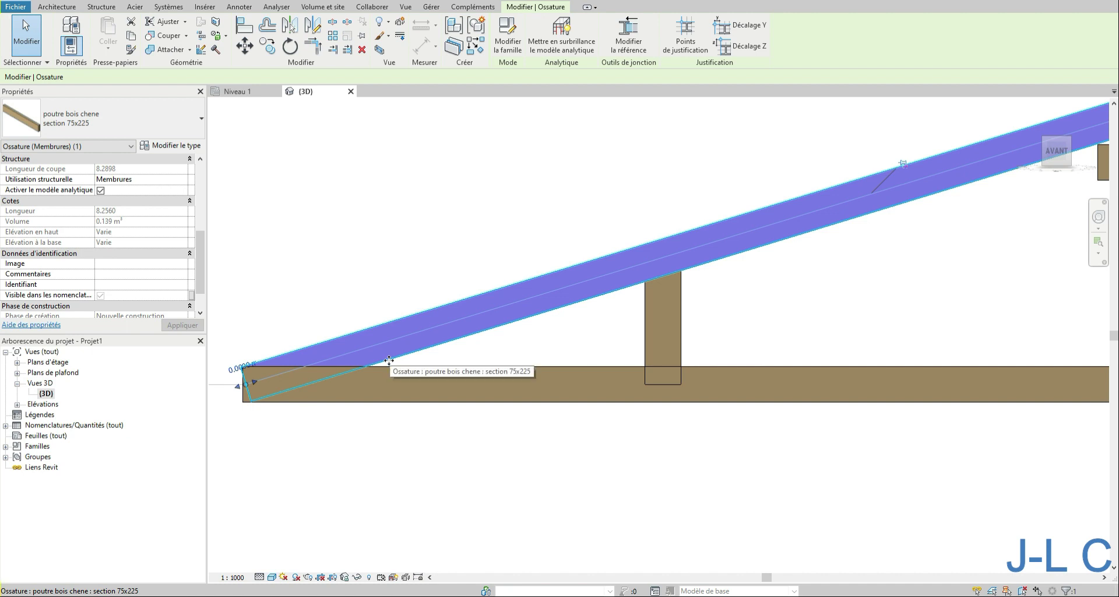
- Cope the lower end of the left upper chord against the lower chord
left_click(168, 23)
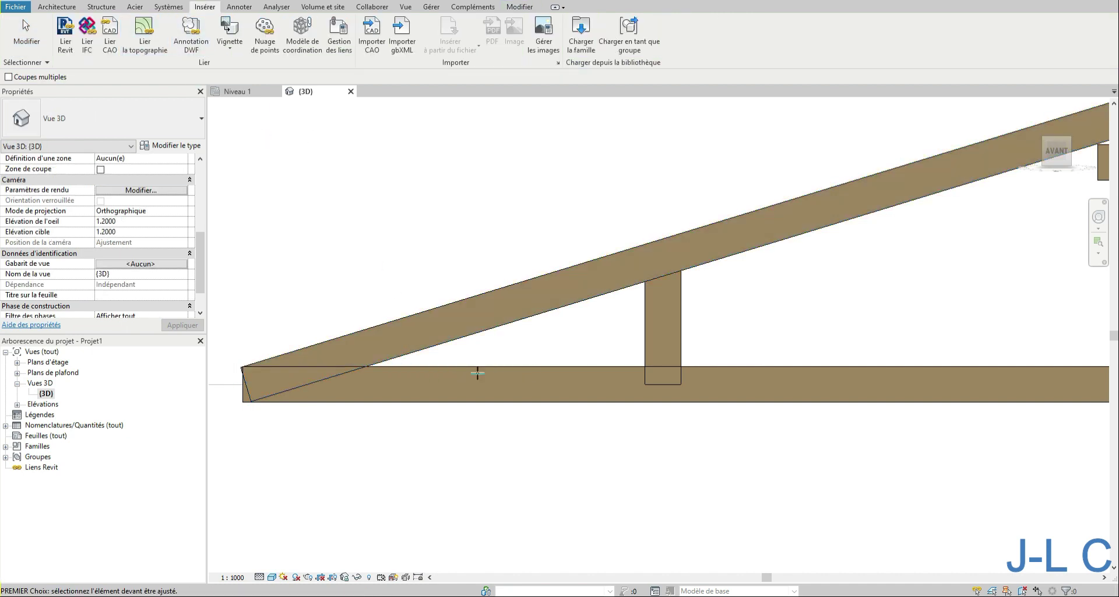
left_click(425, 344)
left_click(441, 388)
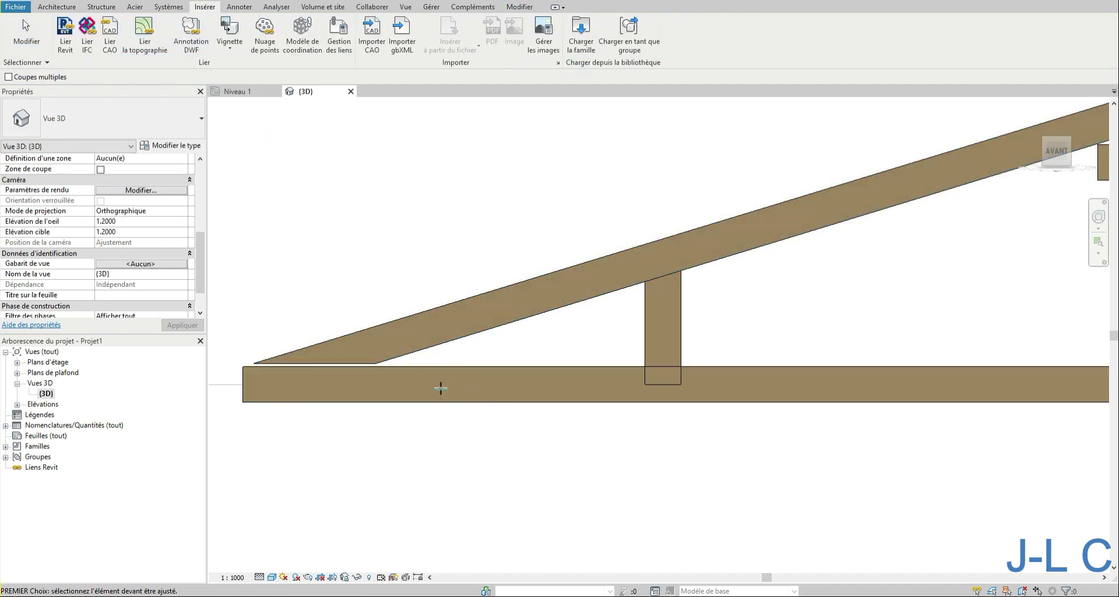
- Cope the base of the left post against the lower chord
scroll(377, 381, "down", 4)
scroll(542, 369, "up", 5)
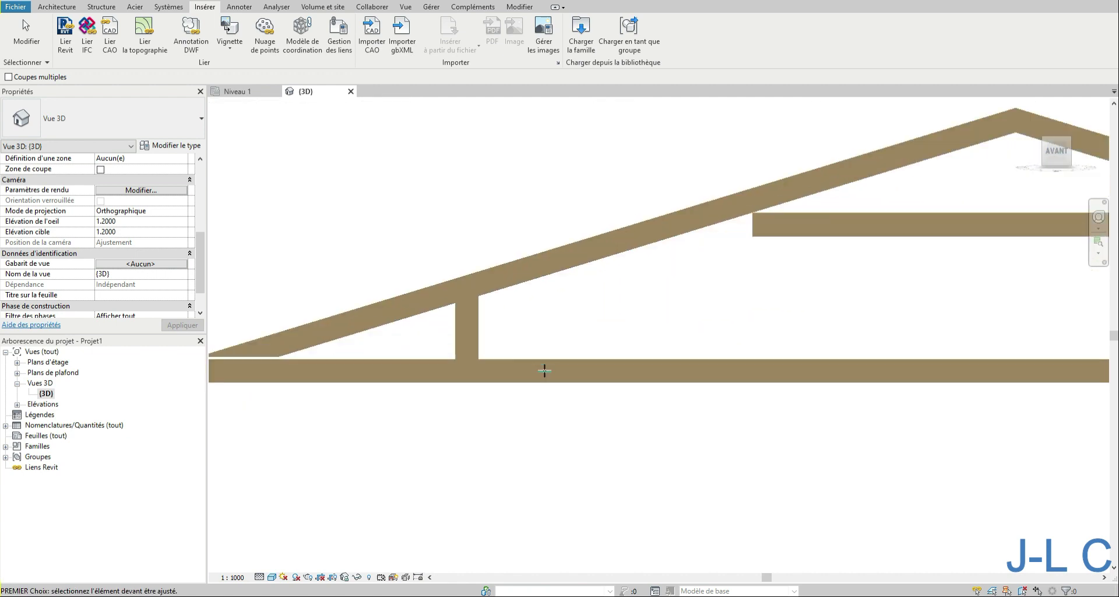
left_click(460, 350)
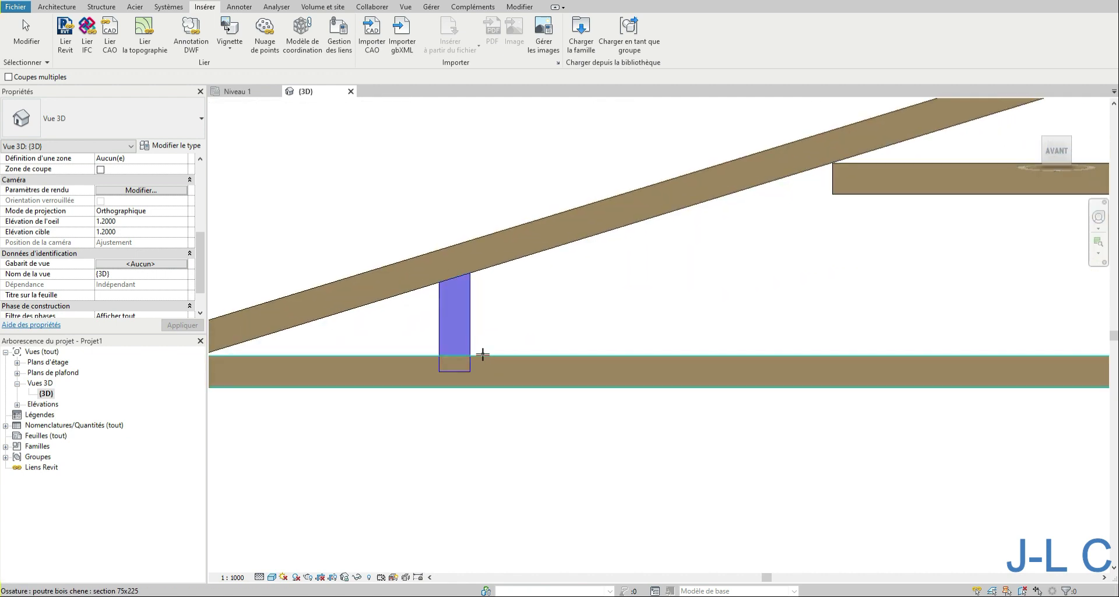
left_click(457, 368)
- Cope the left end of the horizontal tie against the left upper chord
scroll(457, 368, "down", 4)
scroll(670, 282, "up", 4)
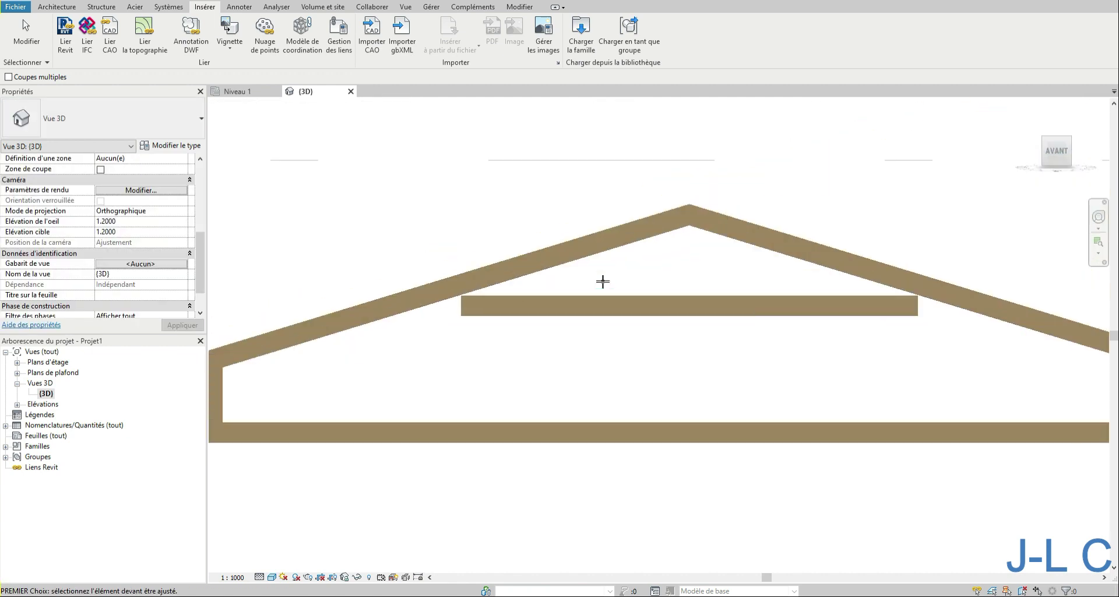
scroll(419, 313, "up", 2)
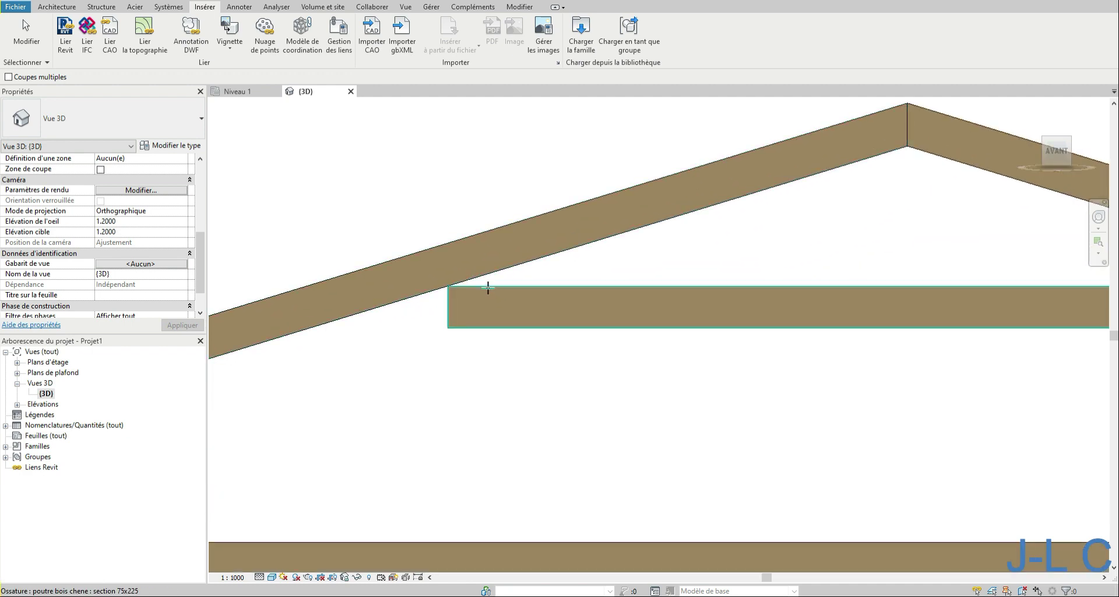
left_click(486, 287)
left_click(485, 280)
- Cope the right end of the horizontal tie against the right upper chord
scroll(367, 307, "down", 4)
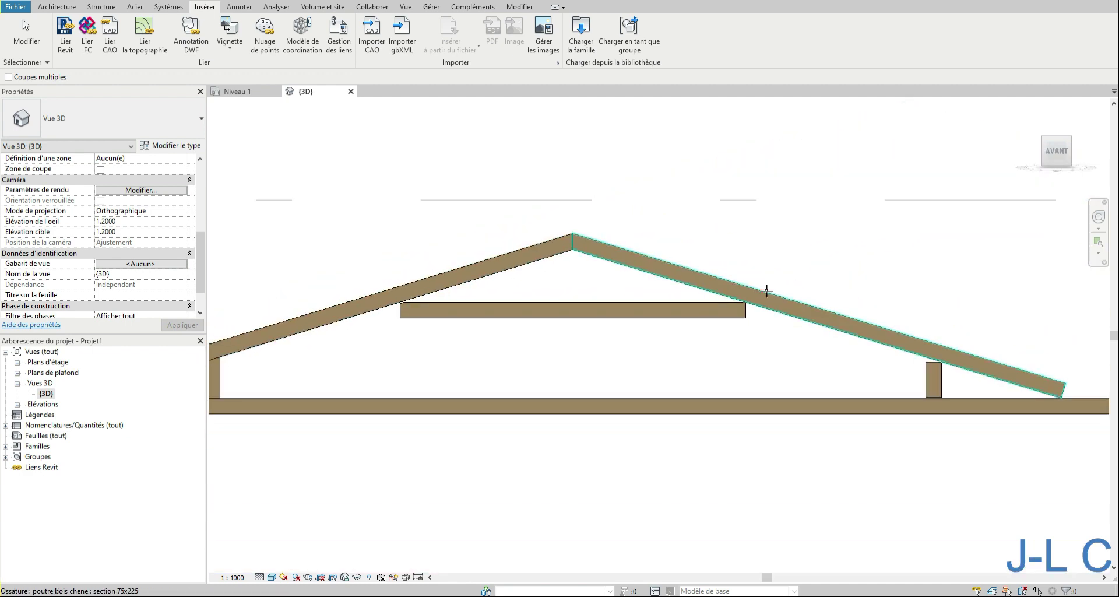
scroll(728, 310, "up", 5)
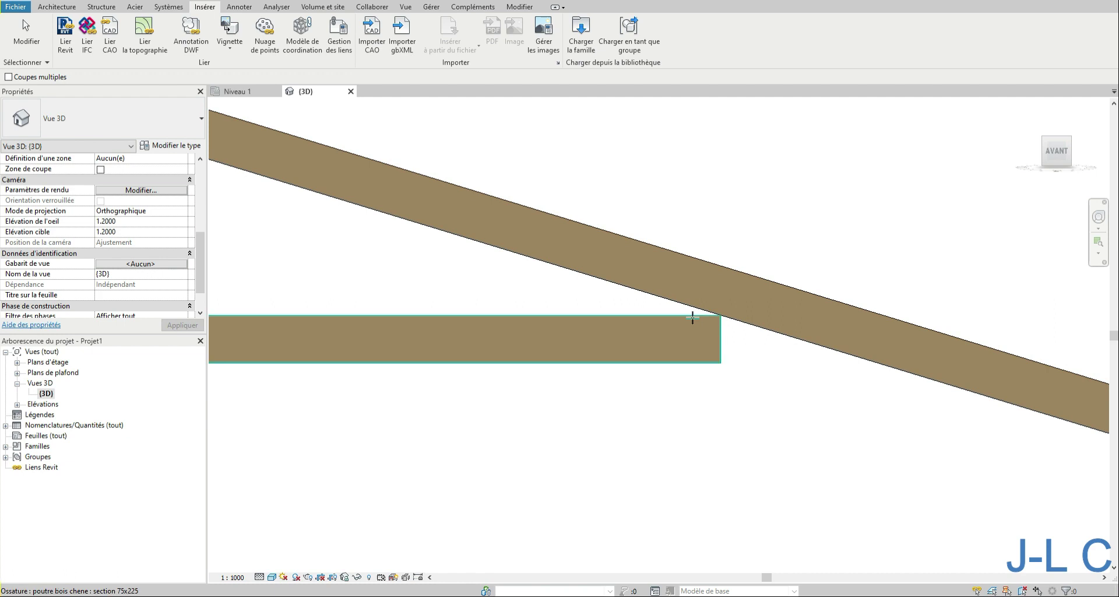
left_click(693, 315)
left_click(699, 312)
- Cope the right post against the right upper chord and the lower chord
scroll(724, 319, "down", 4)
scroll(651, 349, "up", 4)
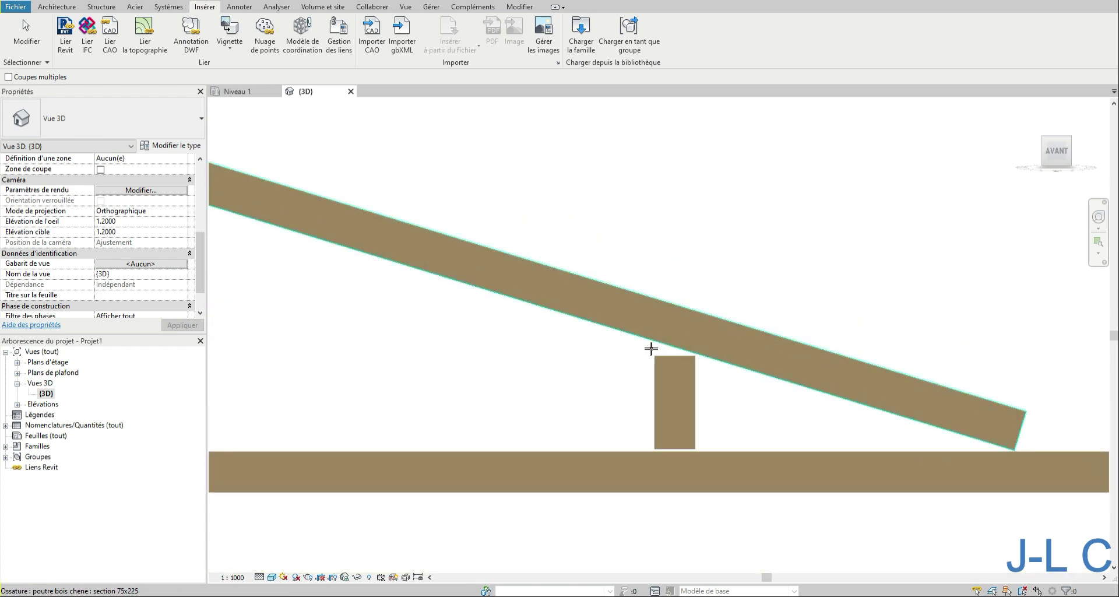
left_click(692, 367)
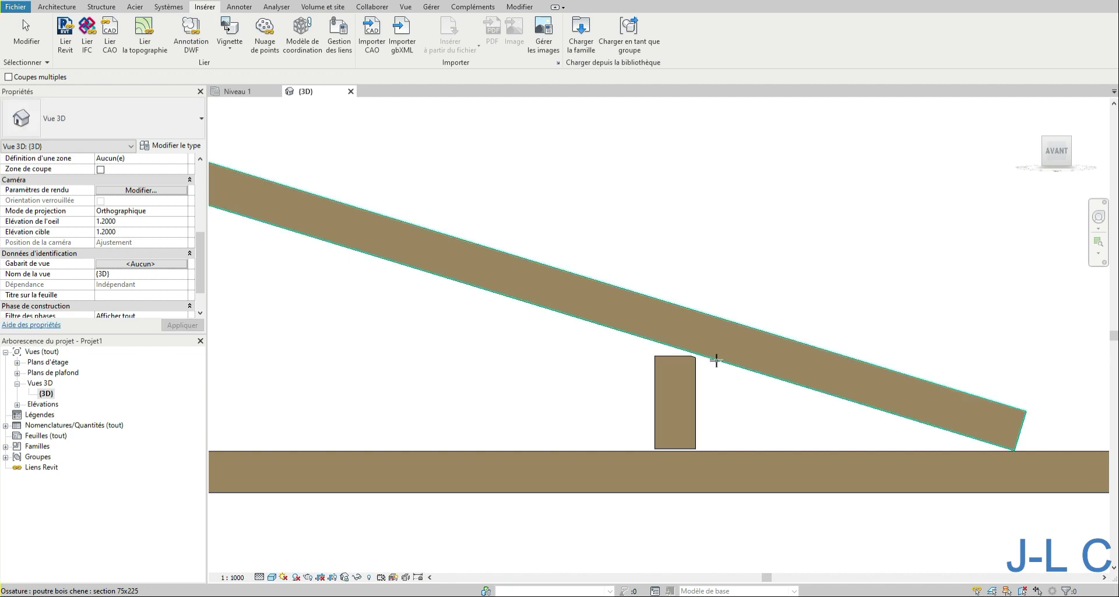
left_click(693, 445)
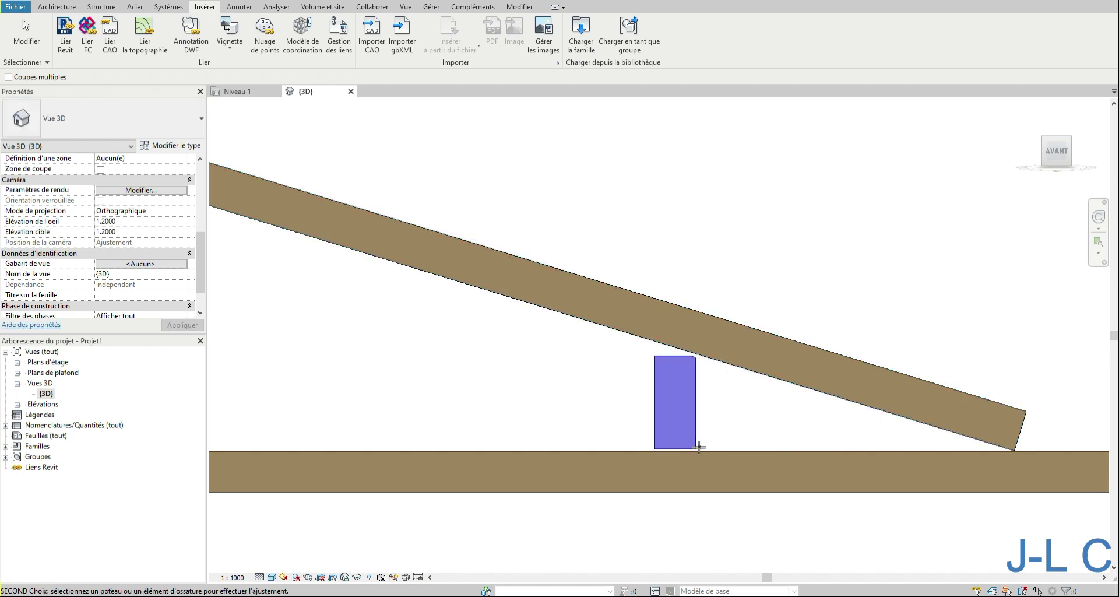
left_click(705, 453)
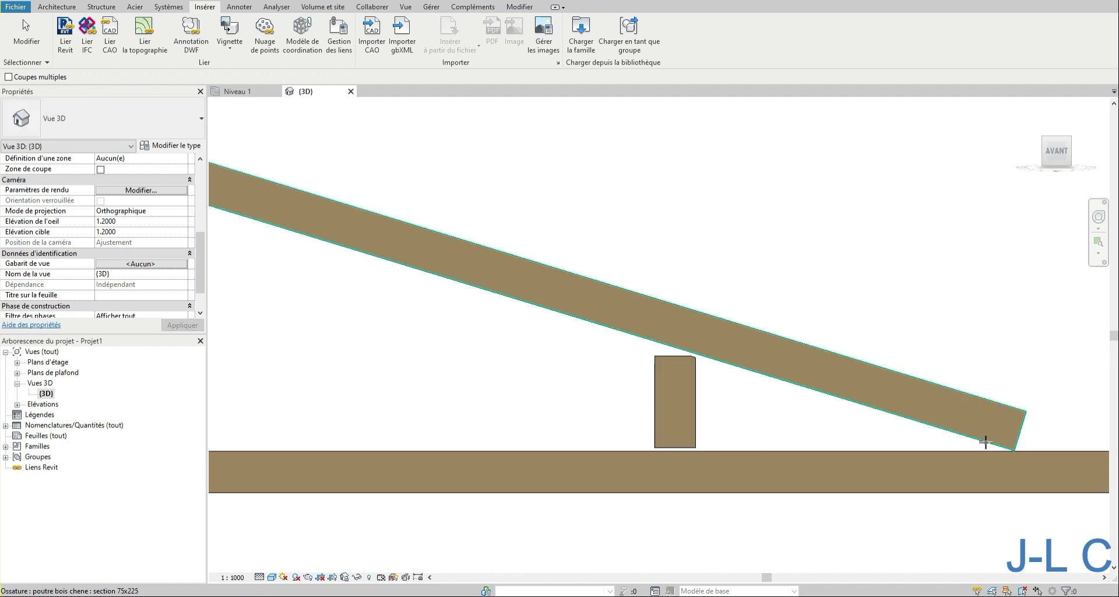
- Cope the lower end of the right upper chord against the lower chord and end the coping command
left_click(982, 438)
left_click(981, 452)
scroll(880, 442, "down", 3)
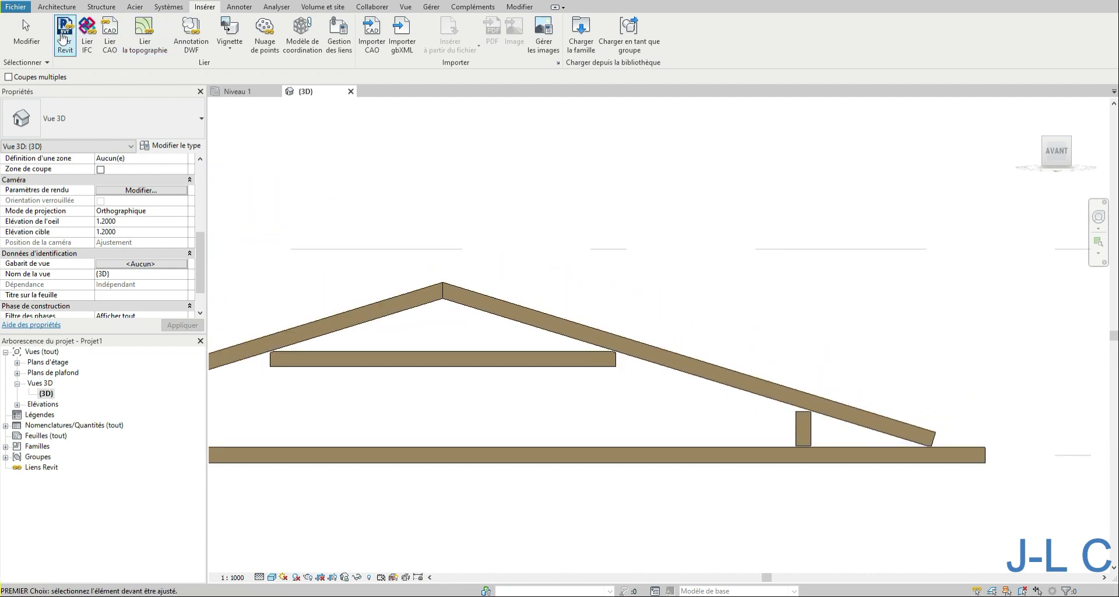
left_click(24, 27)
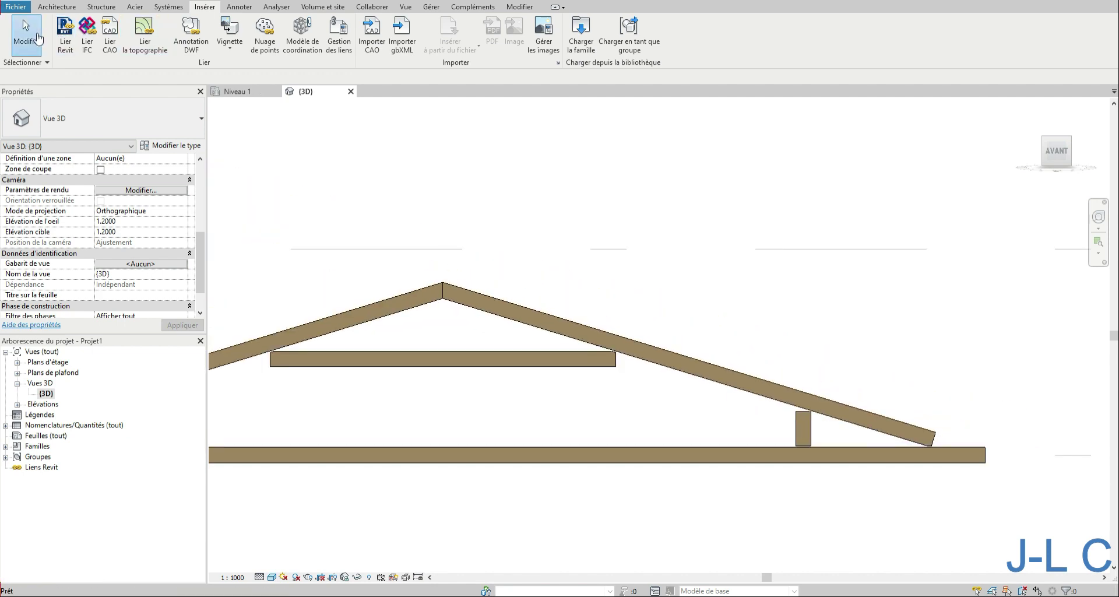
- Extend both ends of the horizontal tie into the left and right upper chords so they follow the chord slopes
left_click(594, 372)
left_click_drag(620, 366, 668, 362)
left_click_drag(287, 362, 217, 356)
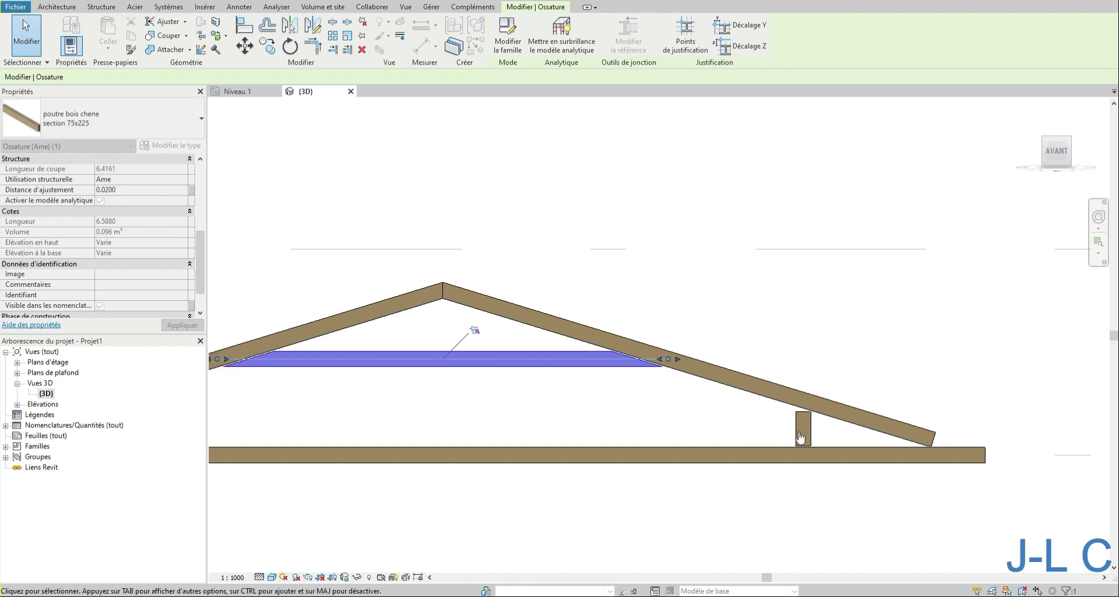
- Extend the right post up into the upper chord and down into the lower chord, with joint cutbacks of about -0.15 and -0.11
left_click(818, 431)
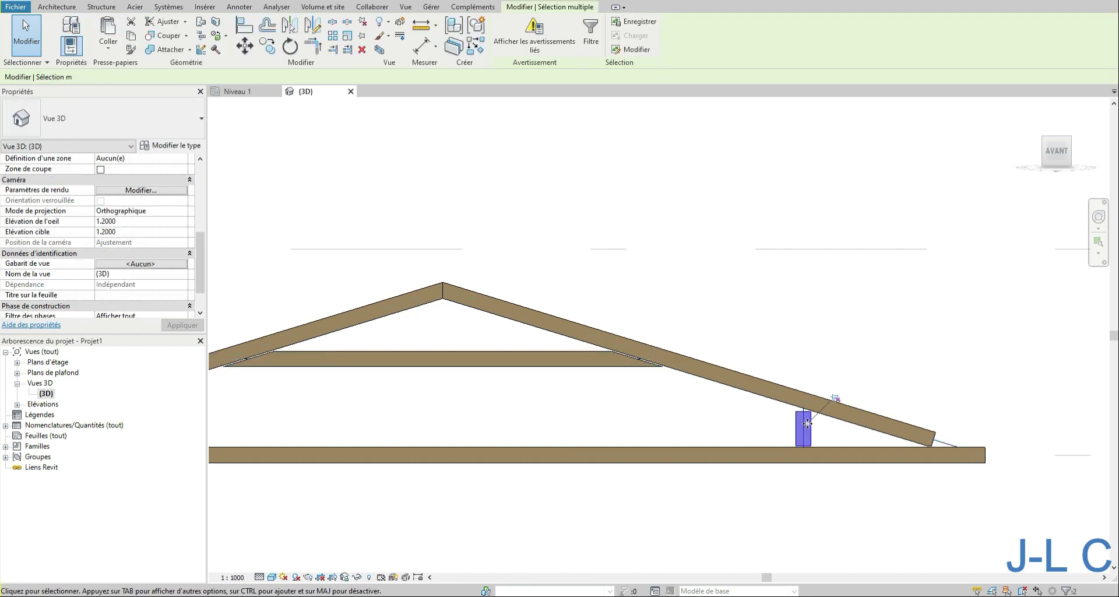
scroll(812, 424, "up", 5)
left_click(754, 400)
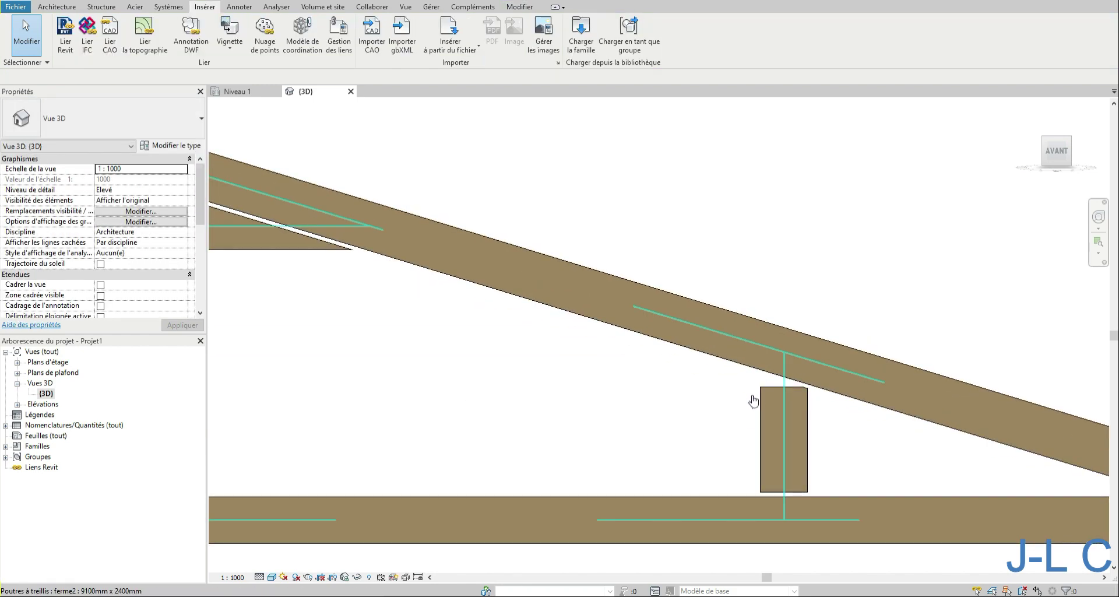
left_click(805, 425)
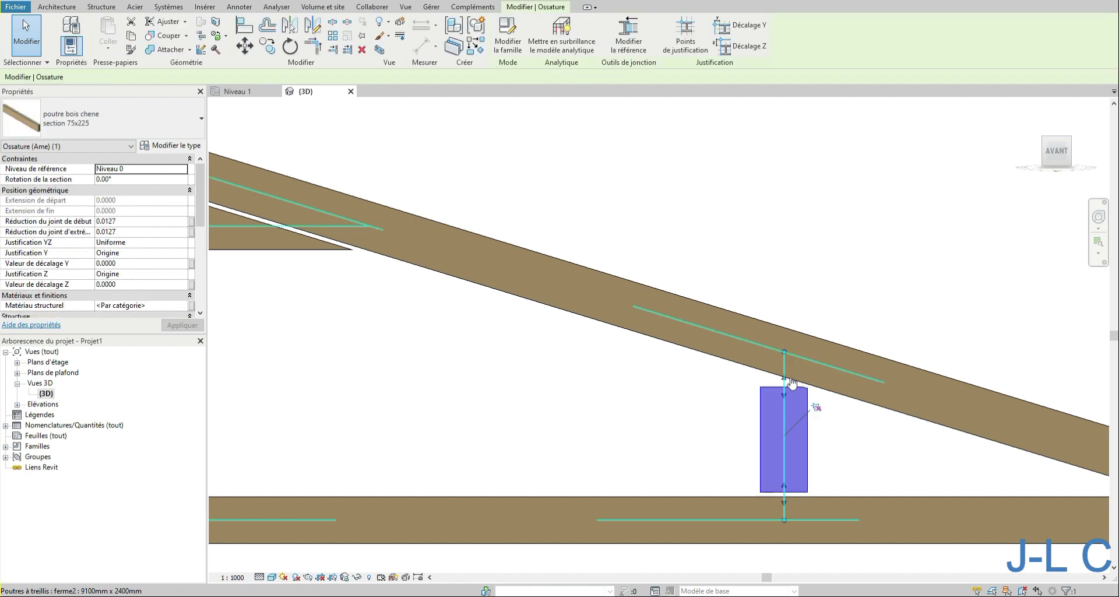
left_click_drag(784, 352, 785, 356)
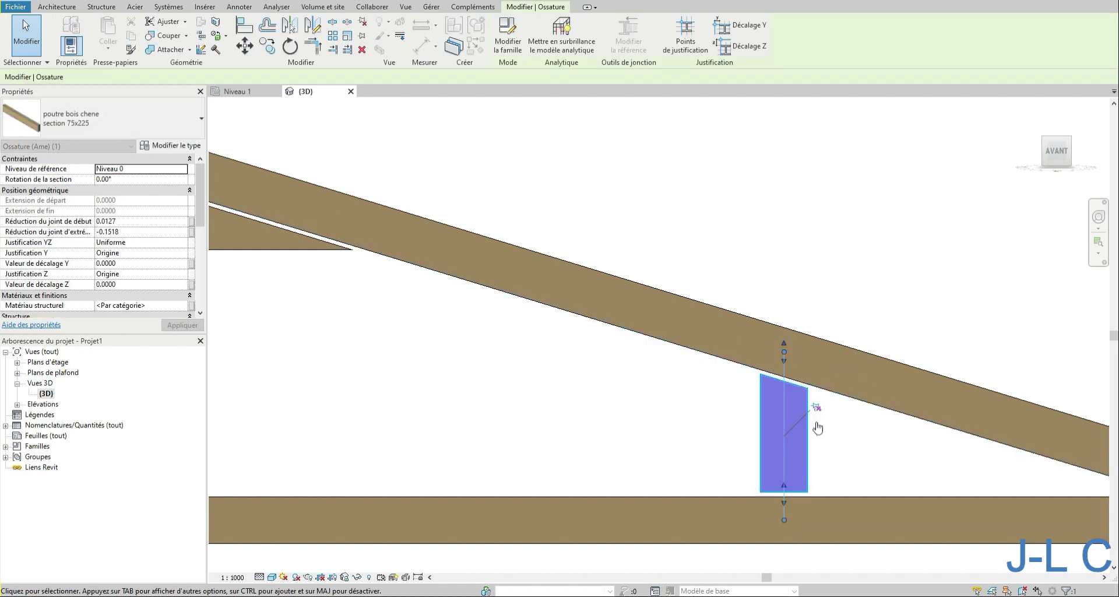
left_click_drag(784, 490, 782, 517)
scroll(698, 469, "down", 3)
scroll(939, 487, "up", 4)
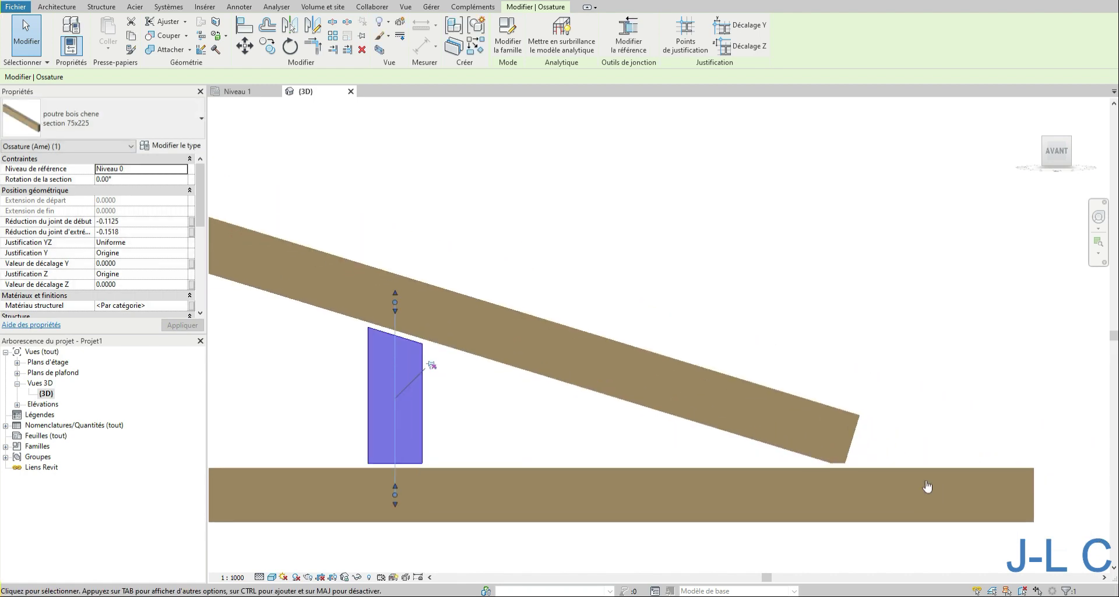
- Extend the lower end of the right upper chord to the lower chord's right end, with a joint cutback of about -0.76
left_click(872, 435)
left_click(856, 433)
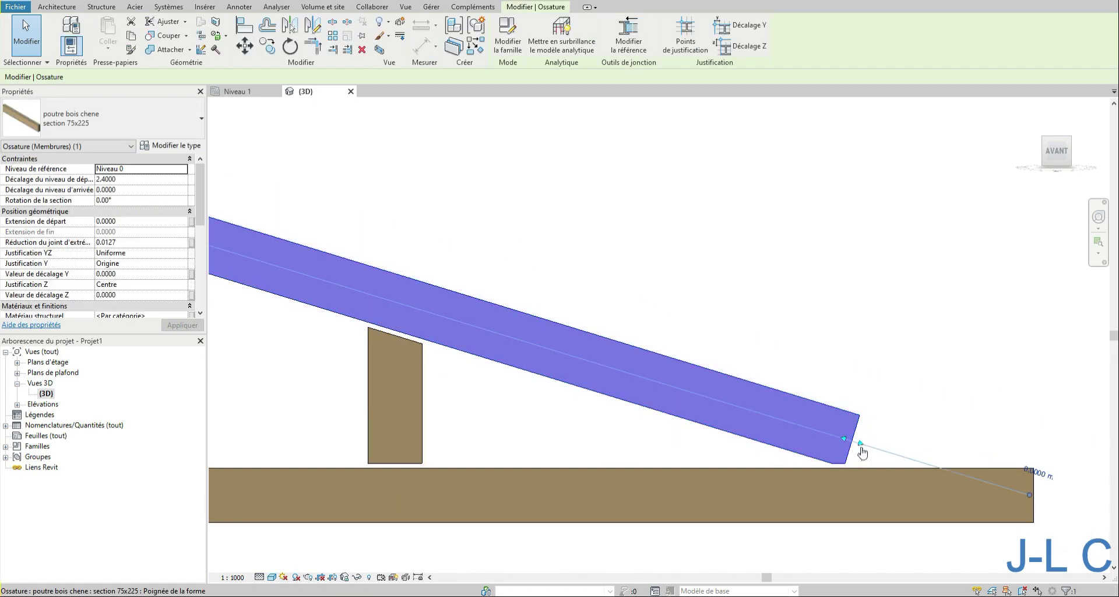
left_click_drag(860, 450, 1029, 496)
scroll(1028, 495, "down", 4)
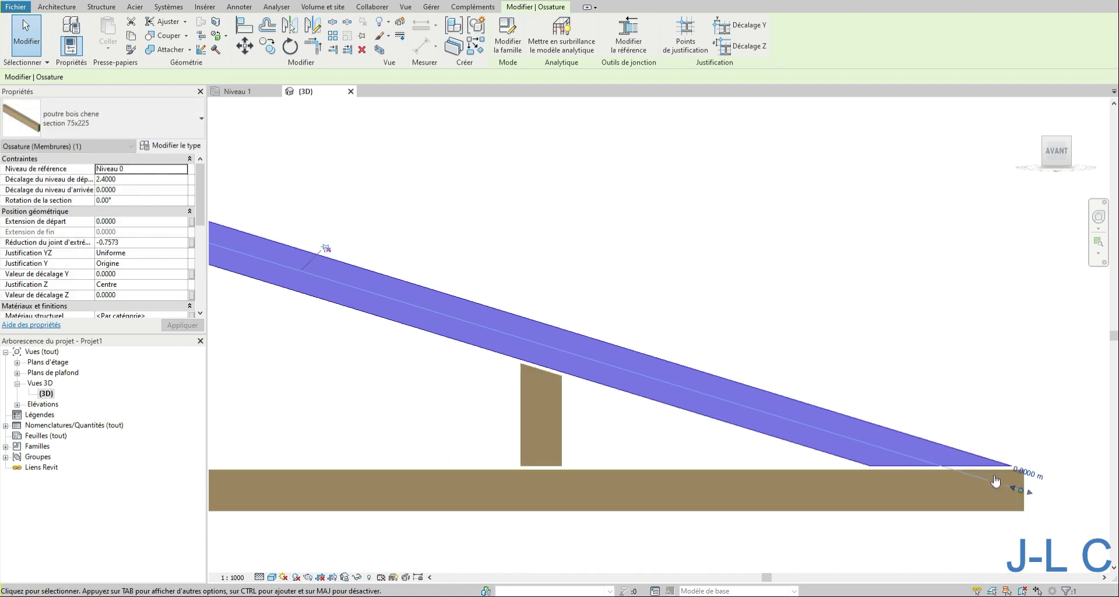
scroll(996, 480, "down", 3)
scroll(495, 470, "up", 2)
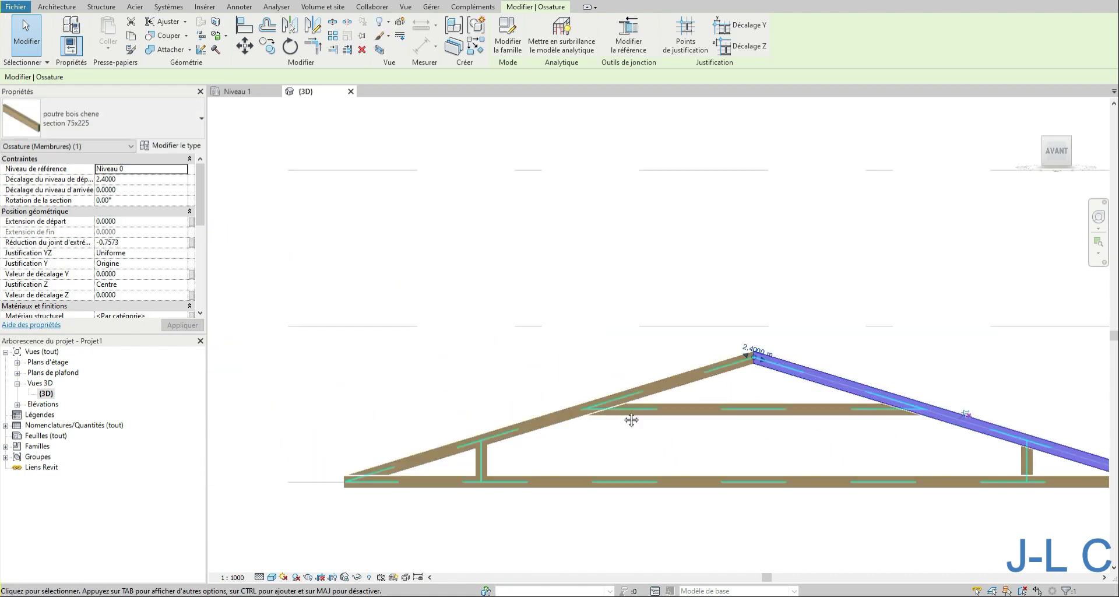
middle_click_drag(631, 417, 585, 367)
left_click(643, 309)
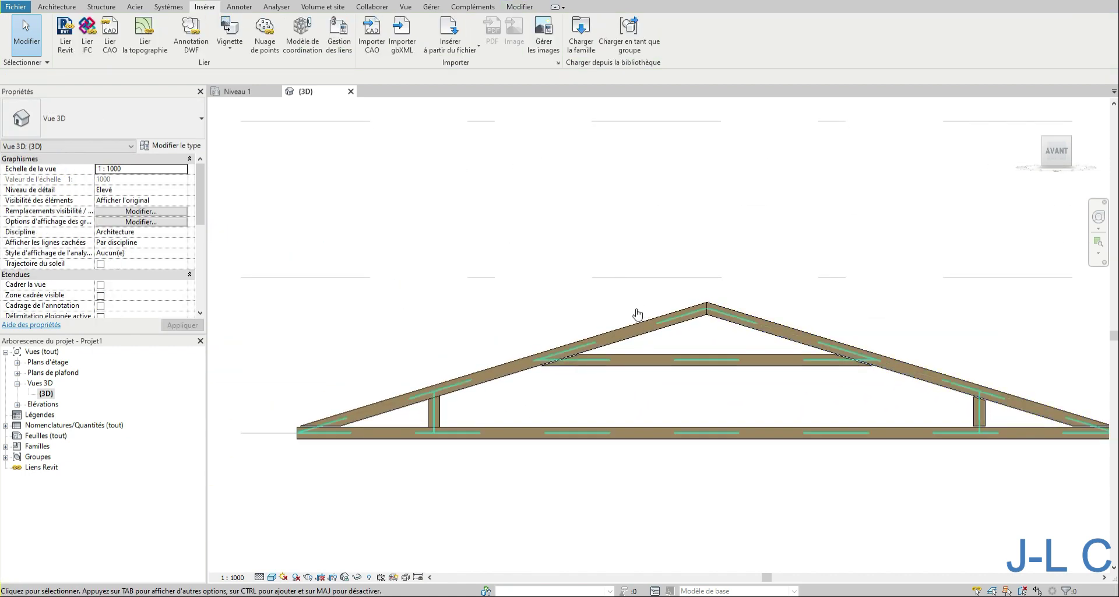
- Select the whole truss and set the cope distance (Distance d'ajustement) of its web members, Ossature (Ame), to 0
scroll(641, 310, "down", 2)
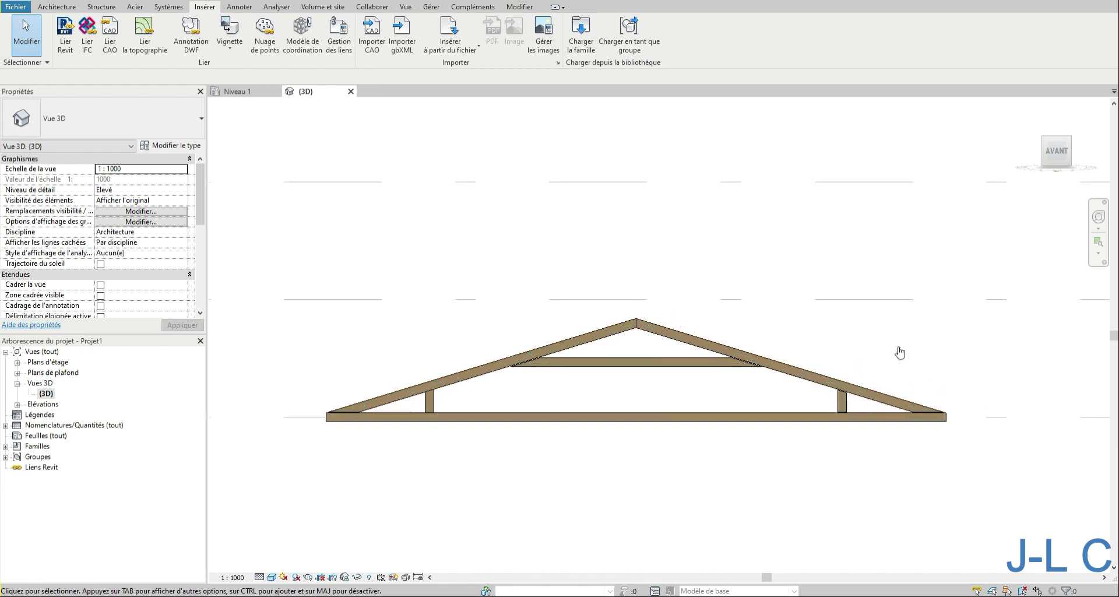
left_click_drag(951, 347, 409, 416)
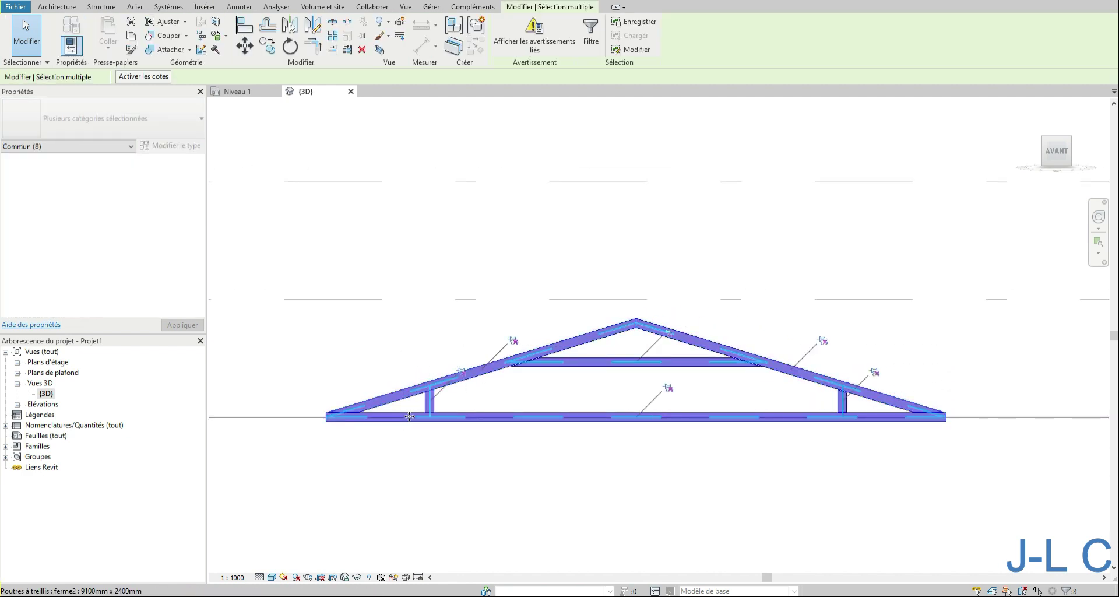
left_click(96, 148)
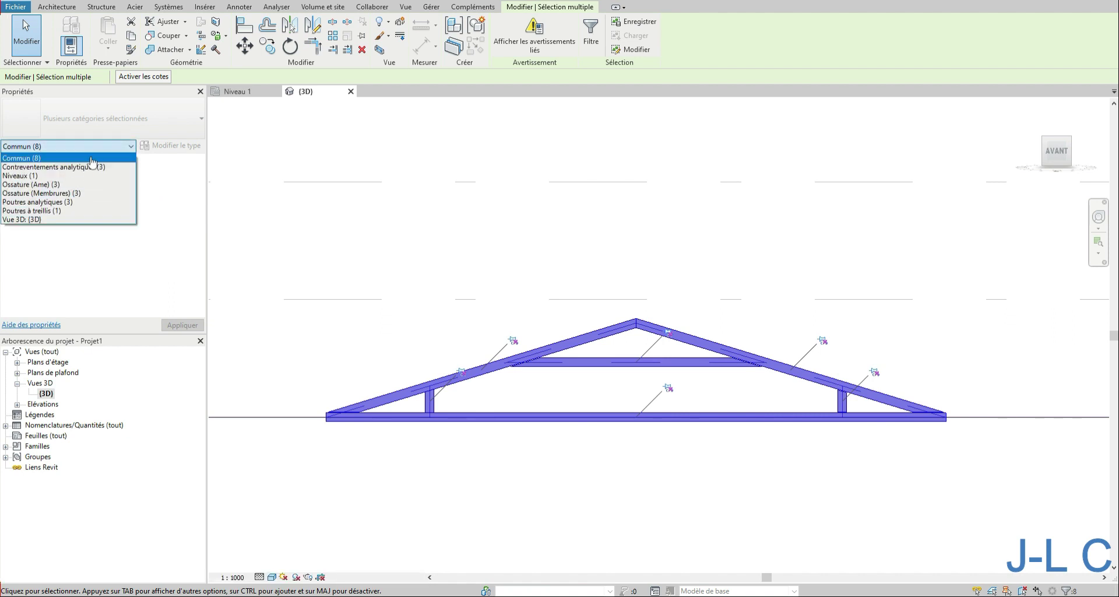
left_click(59, 185)
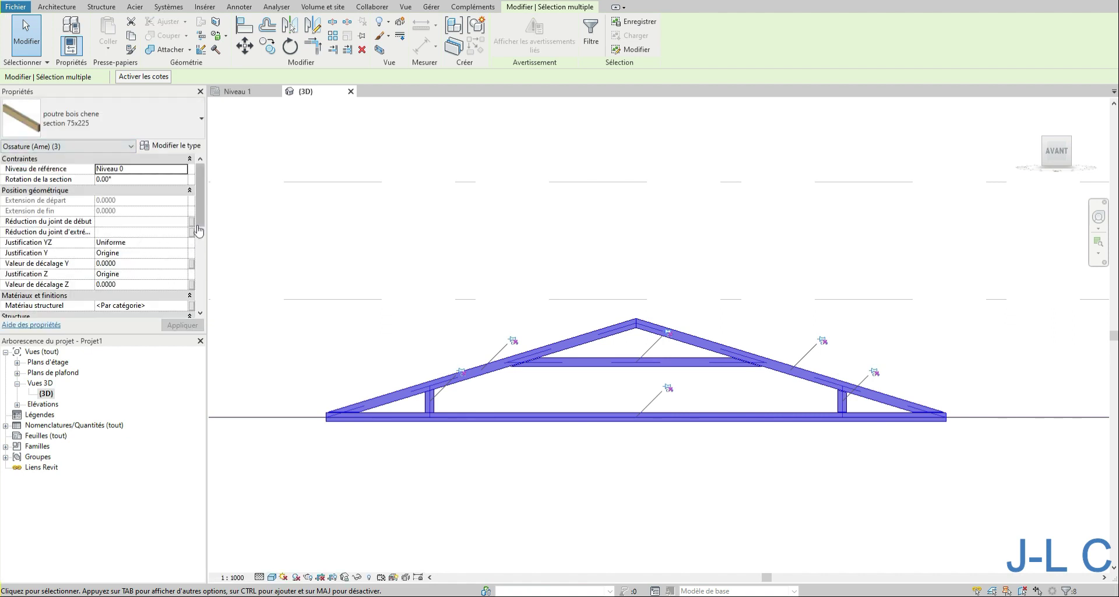
scroll(198, 258, "down", 4)
mouse_move(199, 259)
left_mouse_down()
mouse_move(200, 272)
mouse_move(202, 261)
left_mouse_up()
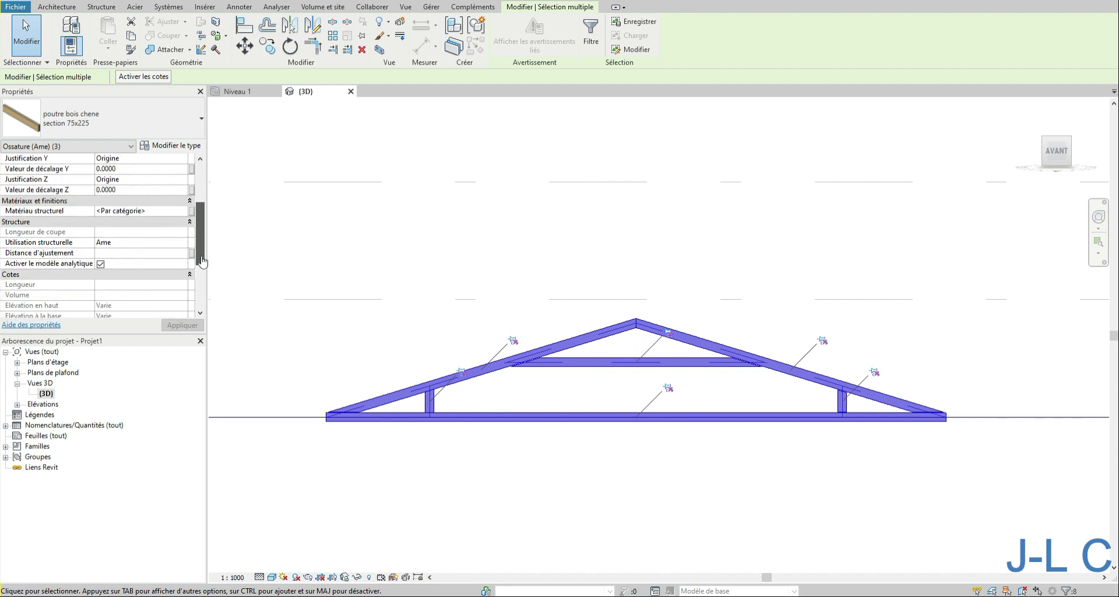
left_click(105, 254)
type("0")
key("Return")
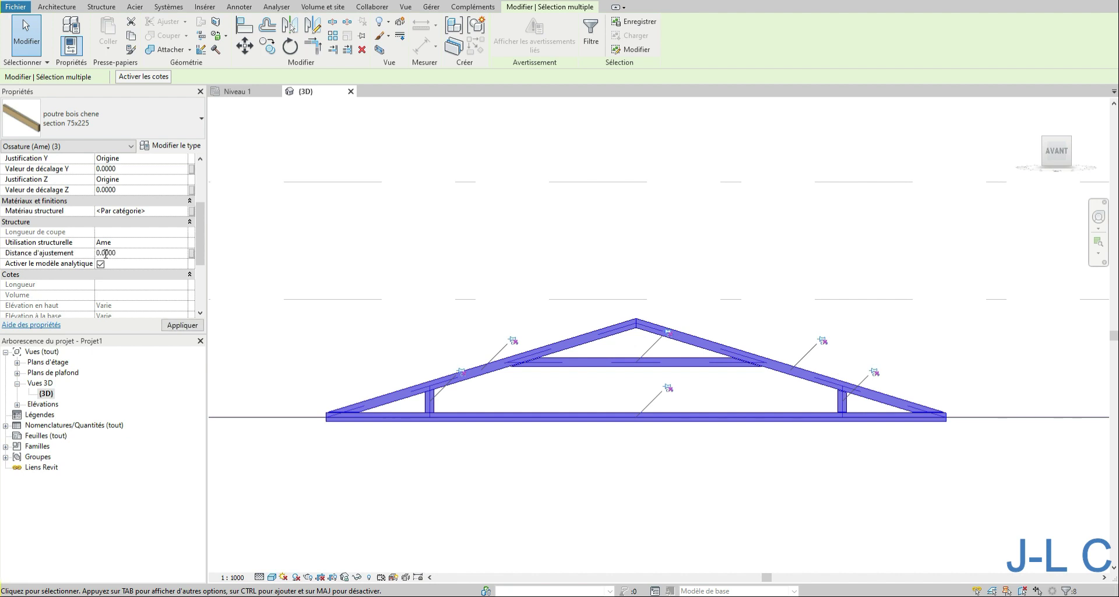
left_click(182, 325)
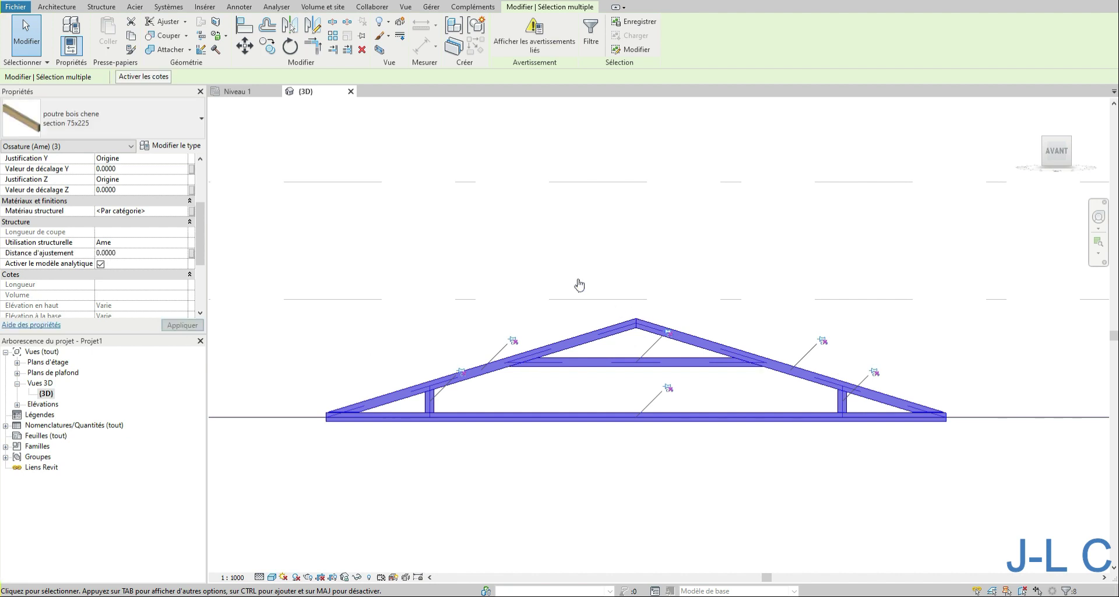
left_click(618, 315)
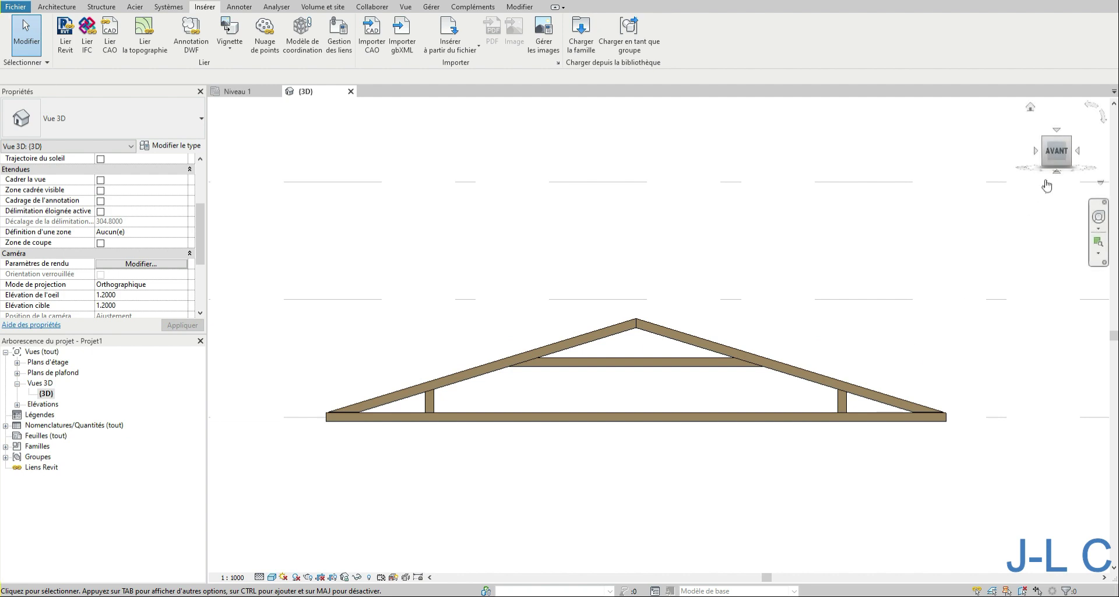
- Examine the assembled truss and its member joints from an isometric 3D view, selecting its members and the truss itself
left_click(1067, 143)
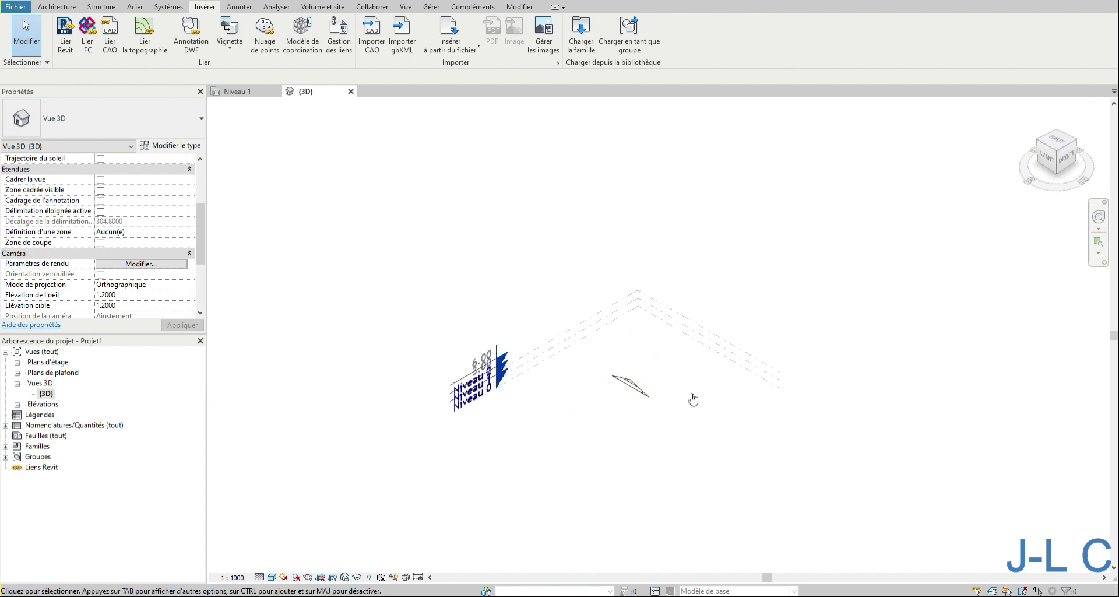
scroll(662, 395, "up", 8)
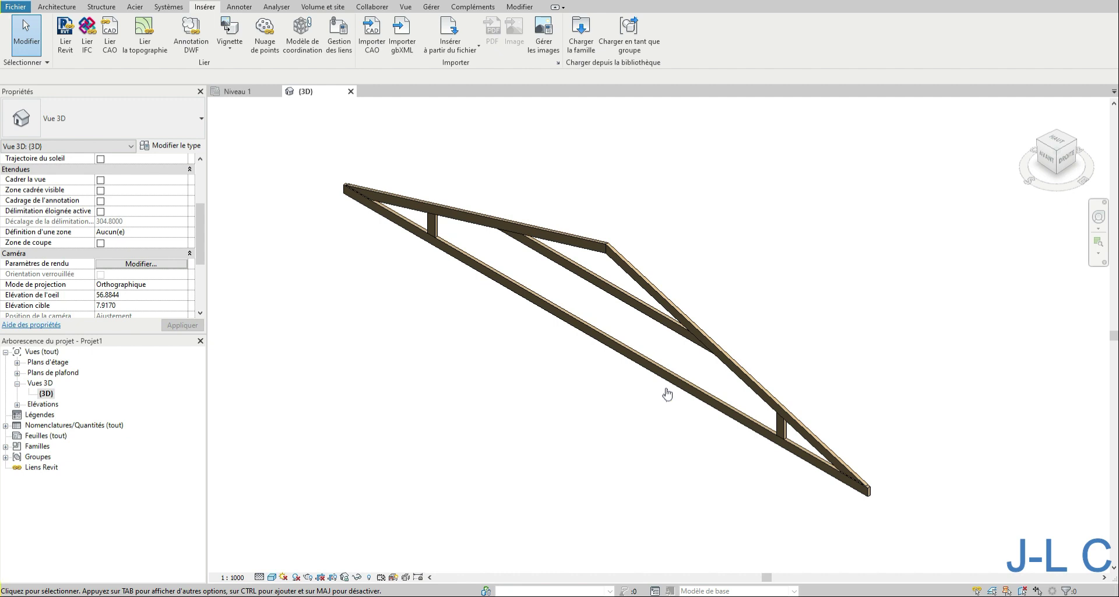
left_click_drag(905, 162, 322, 492)
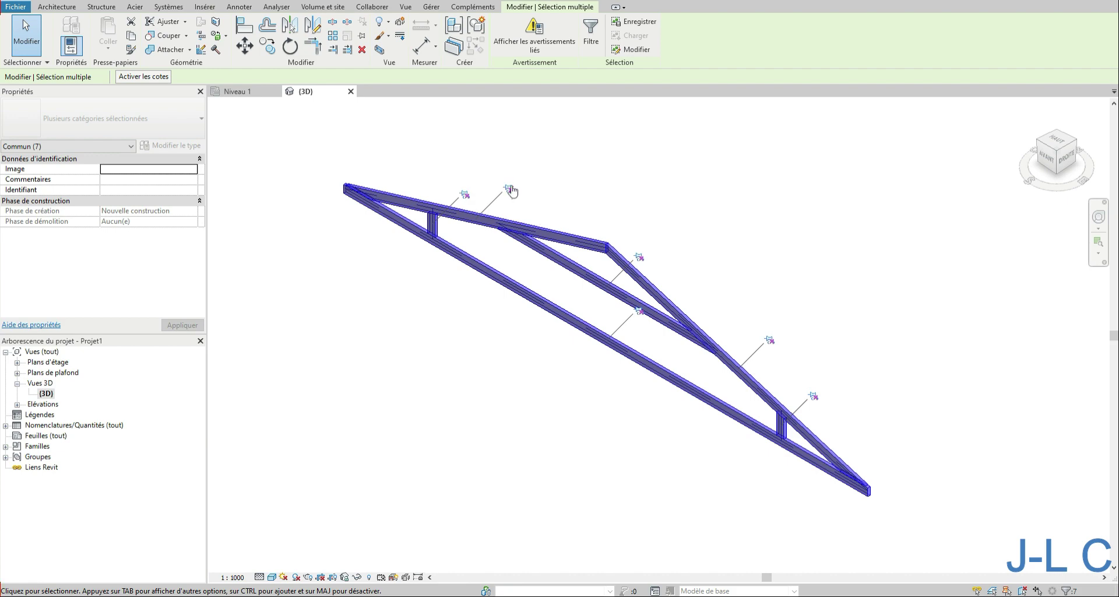
left_click(362, 36)
key("Escape")
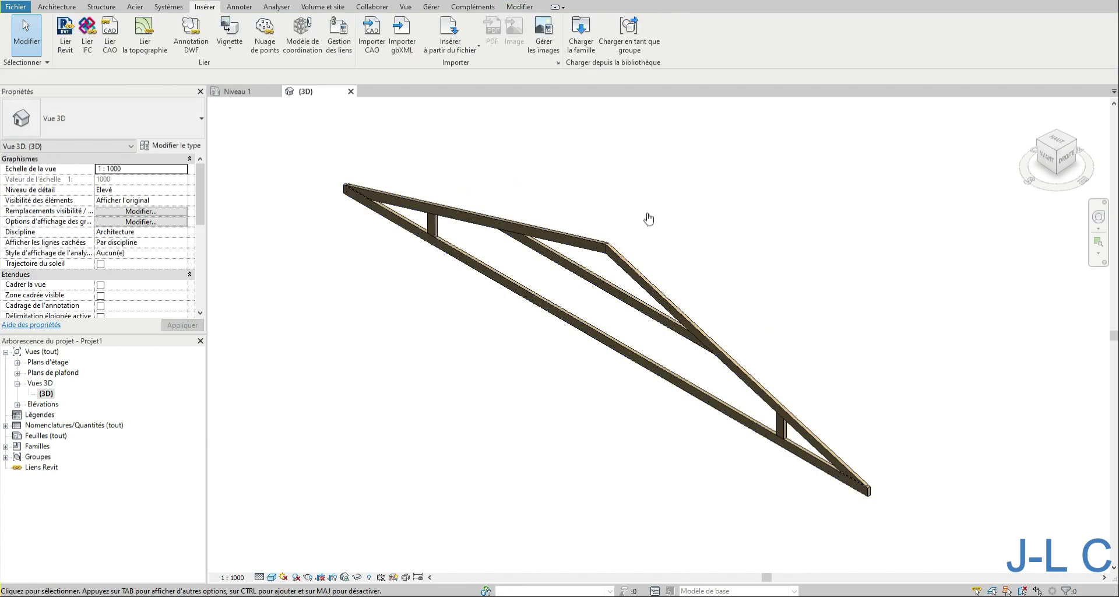
left_click(610, 249)
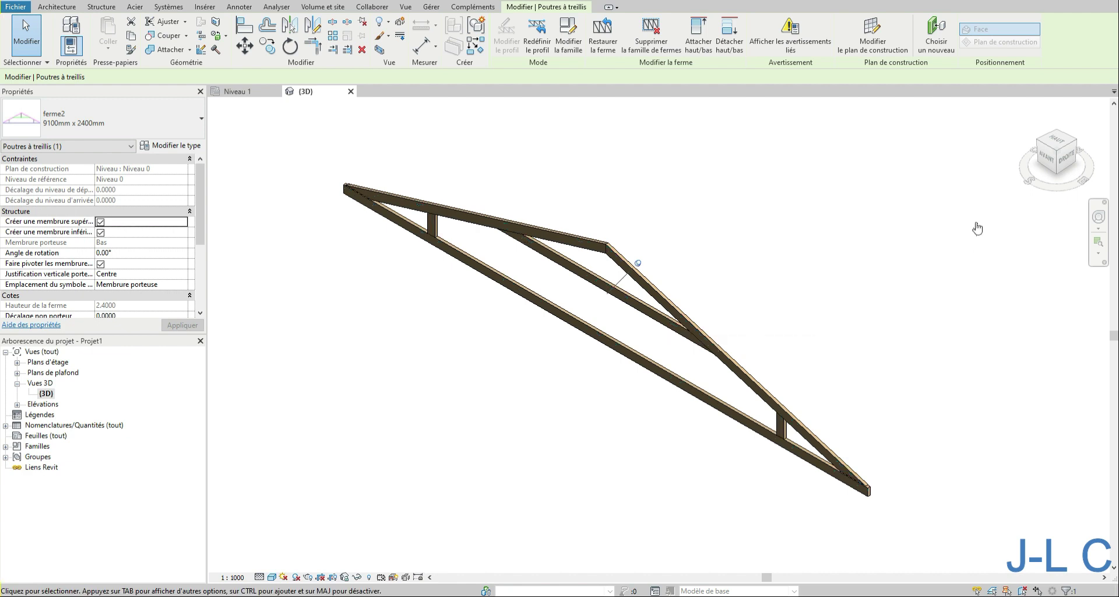
middle_click_drag(801, 288, 809, 179, "shift")
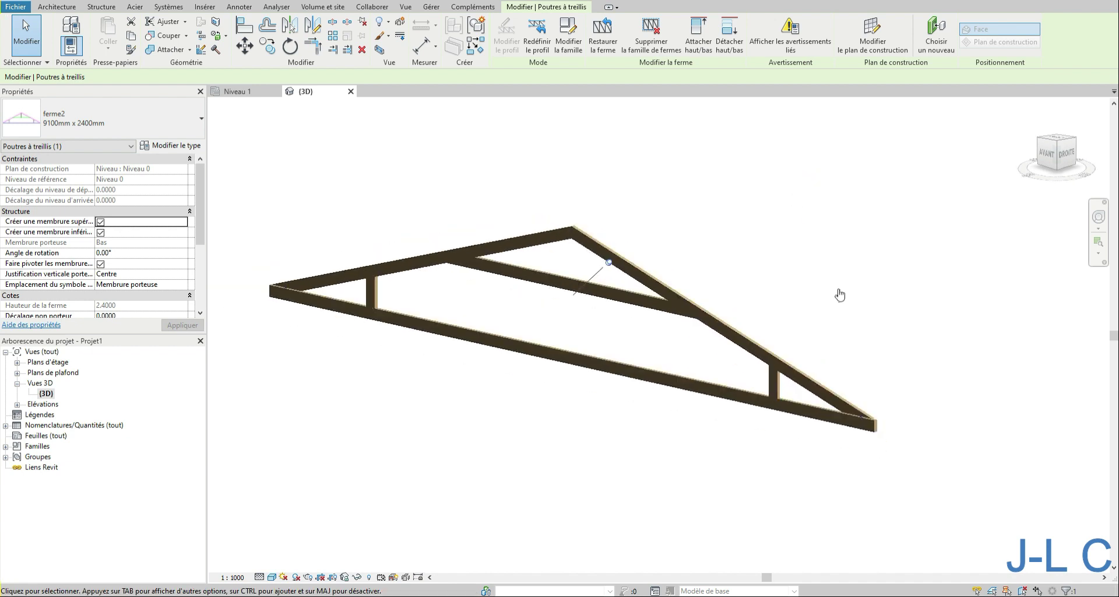
scroll(837, 296, "down", 2)
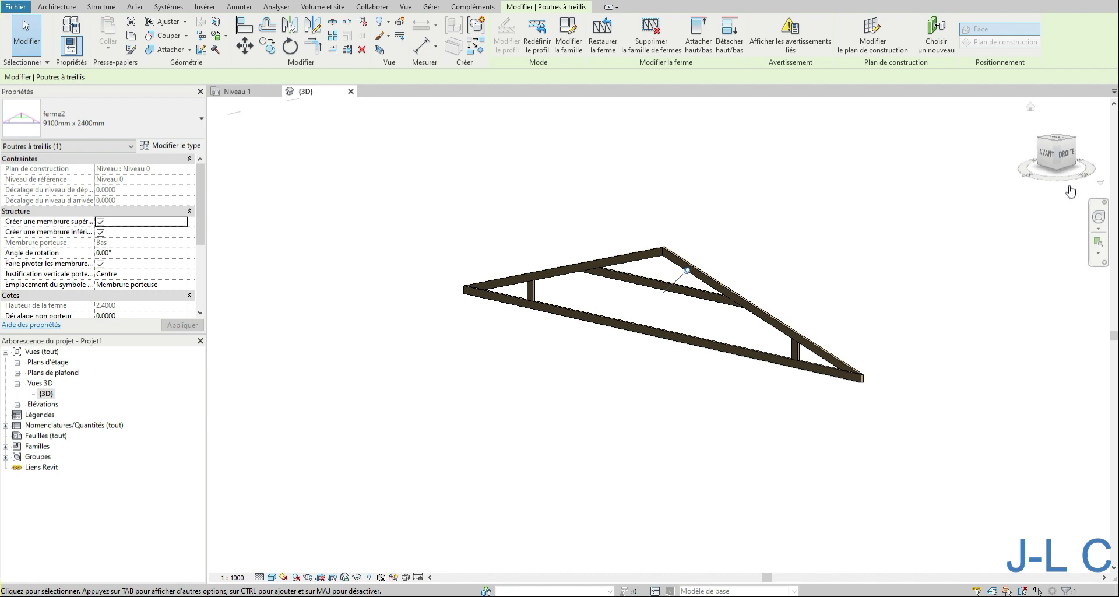
- Review the framing types assigned in the ferme2 truss's type properties, with the truss seen from the front
left_click(1047, 155)
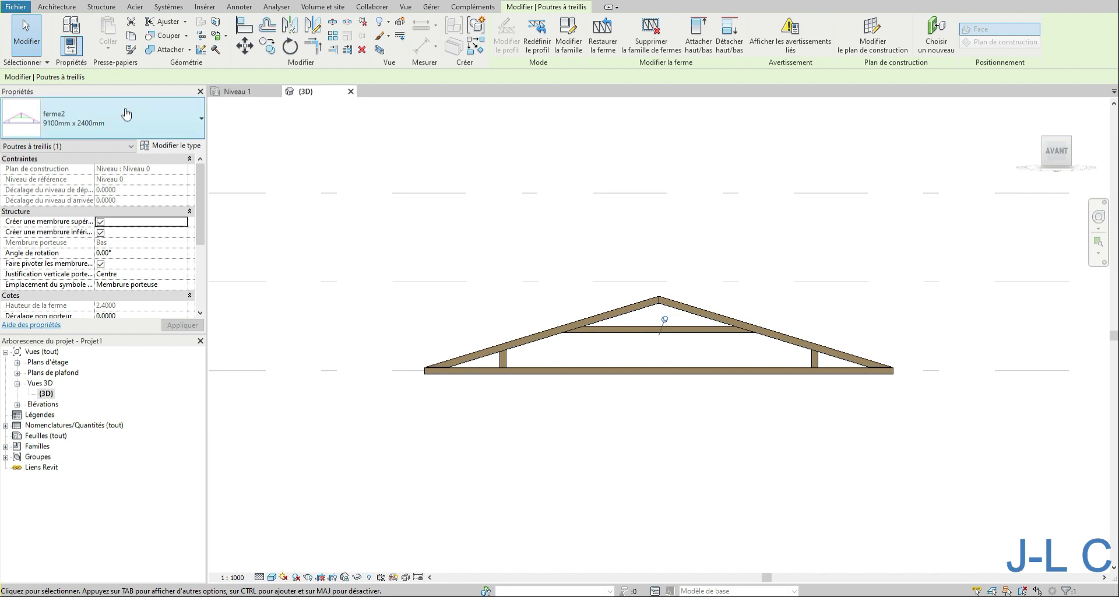
left_click(71, 44)
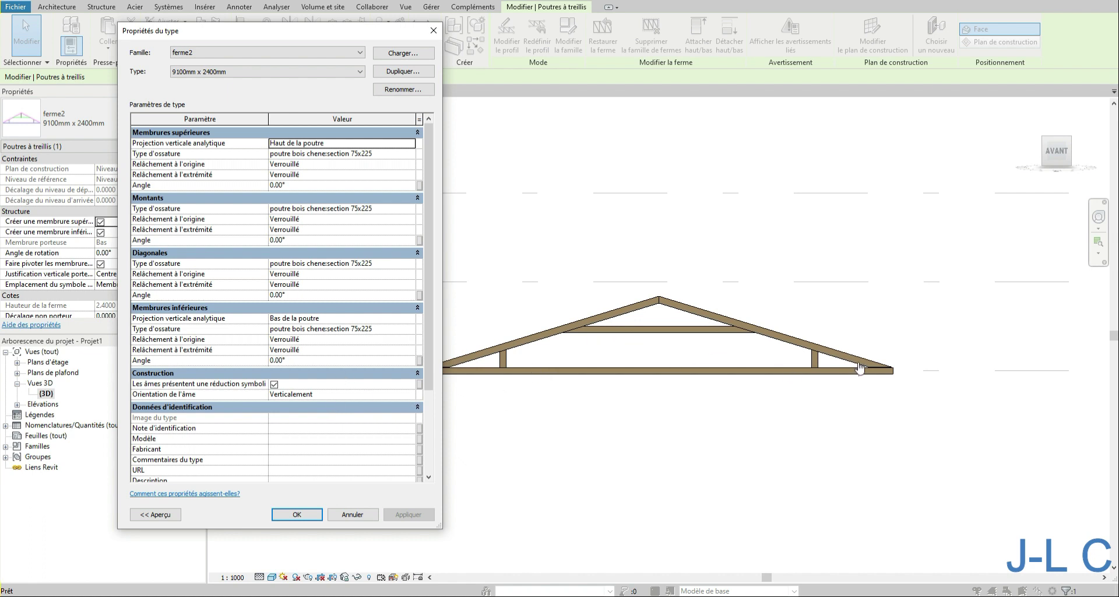
left_click(278, 514)
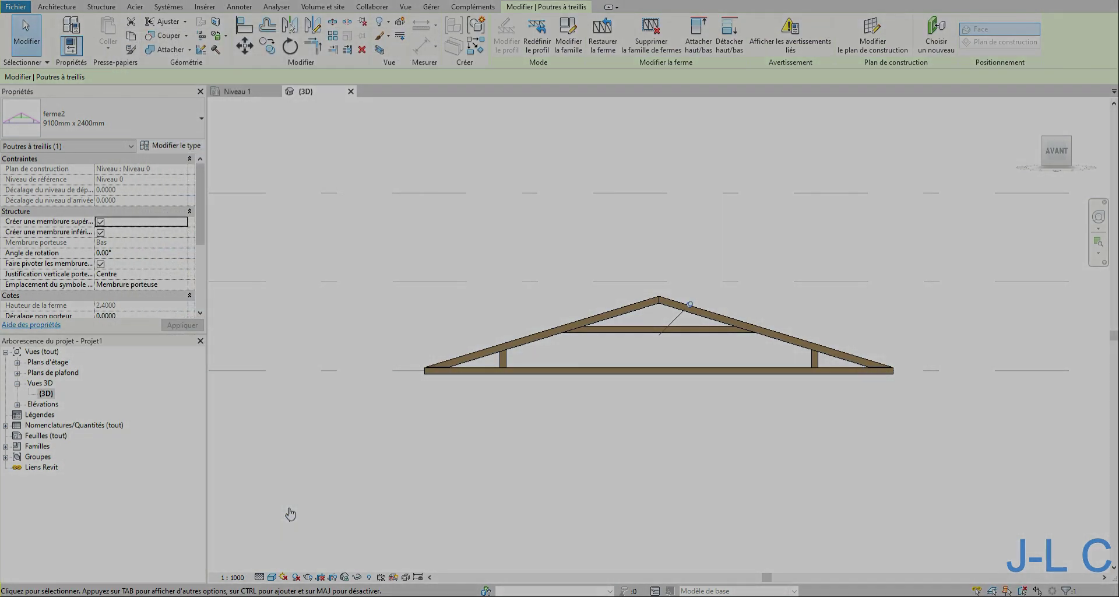